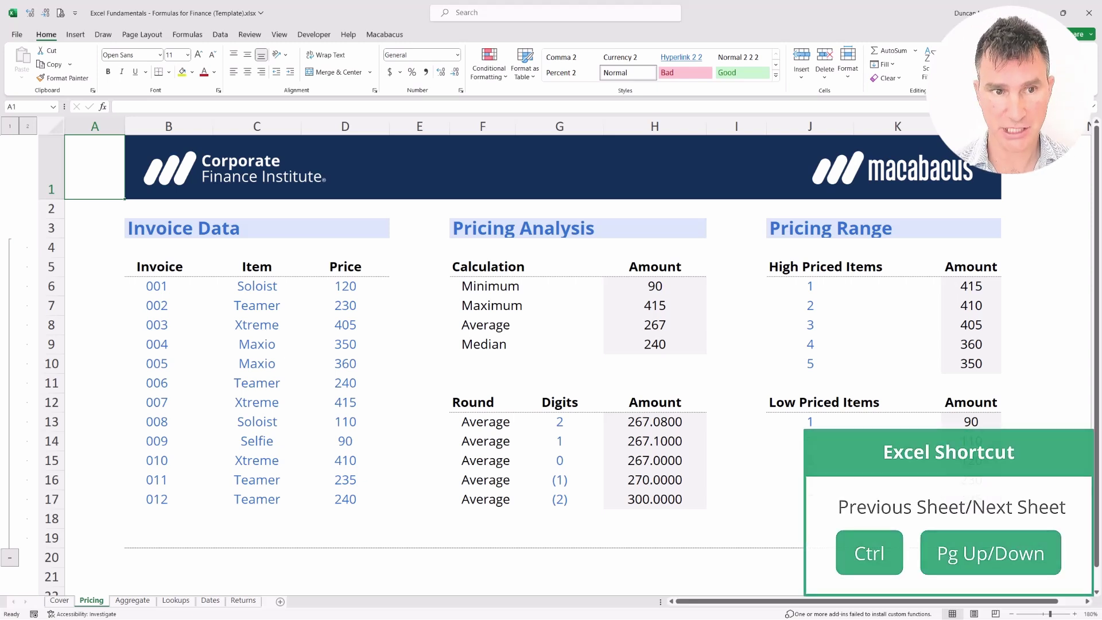
# - Switch to the Aggregate sheet and examine the Invoice Data table's columns, including the empty Revenue and Single Item? columns
pyautogui.hotkey('ctrl', 'pagedown')
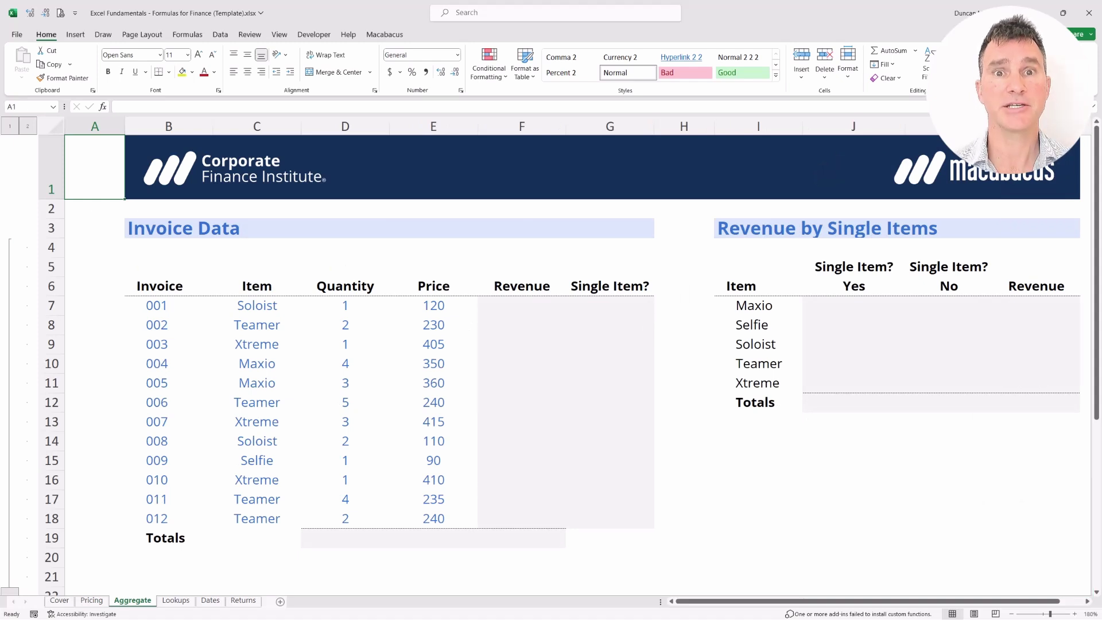
pyautogui.press('Right')
pyautogui.press('Down')
pyautogui.press('Down')
pyautogui.press('Down')
pyautogui.press('Down')
pyautogui.press('Down')
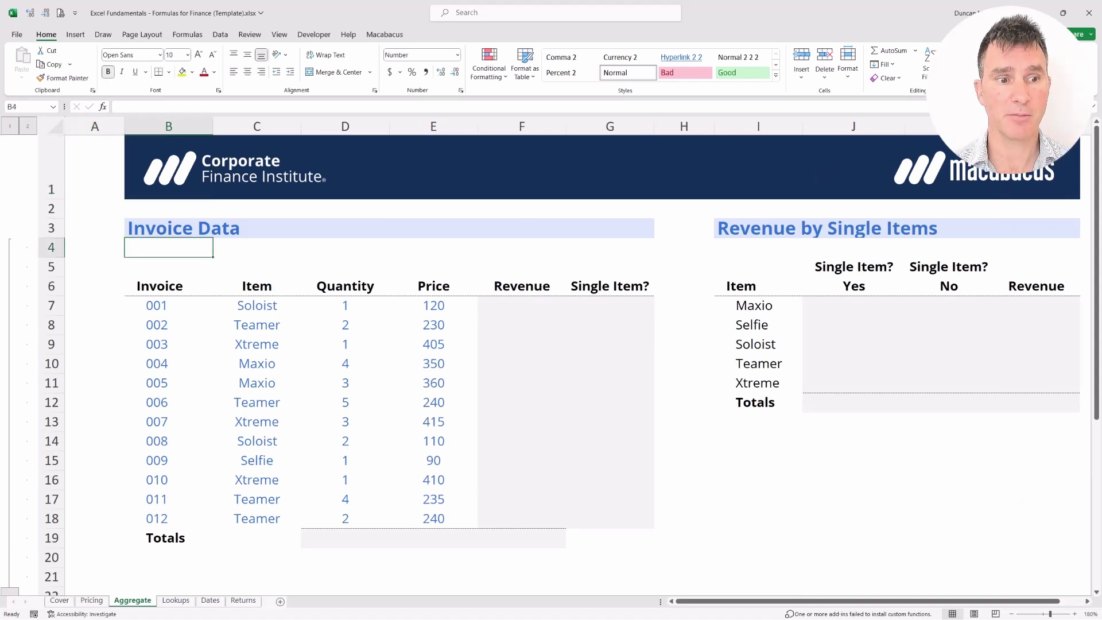
pyautogui.hotkey('shift', 'Down')
pyautogui.hotkey('shift', 'Right')
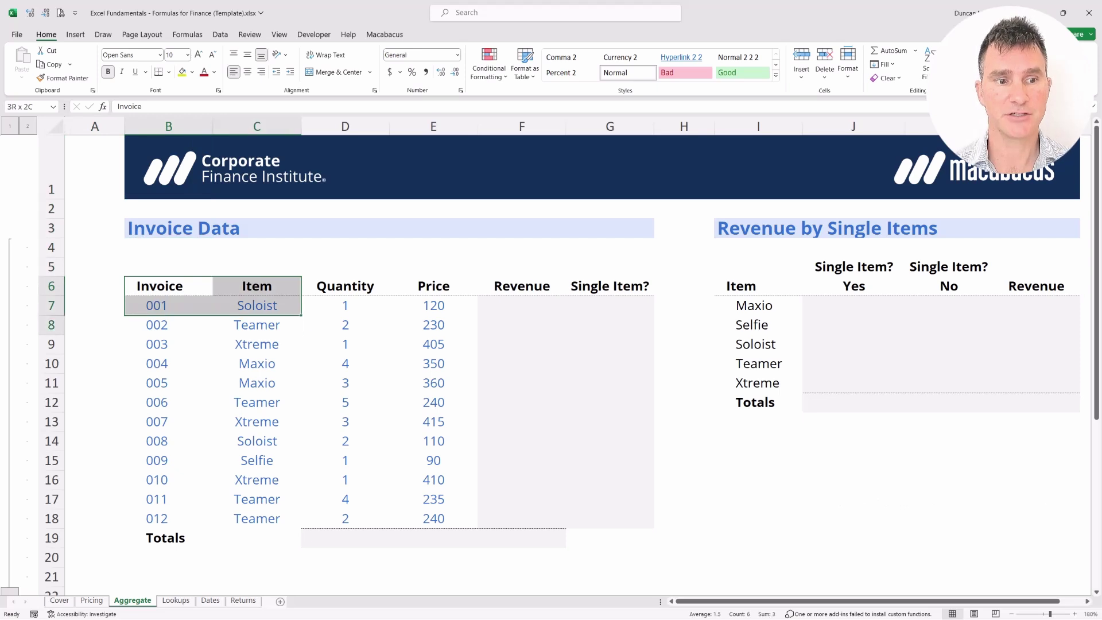
pyautogui.hotkey('shift', 'Down')
pyautogui.hotkey('shift', 'Down')
pyautogui.hotkey('shift', 'Right')
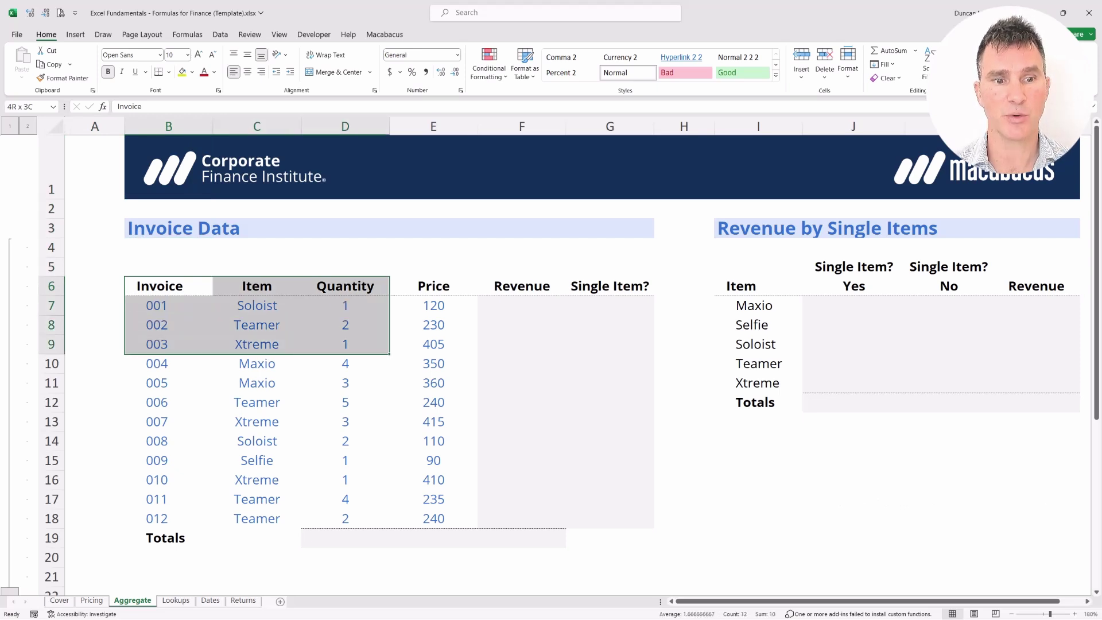
pyautogui.hotkey('shift', 'Right')
pyautogui.press('Right')
pyautogui.press('Right')
pyautogui.press('Right')
pyautogui.press('Right')
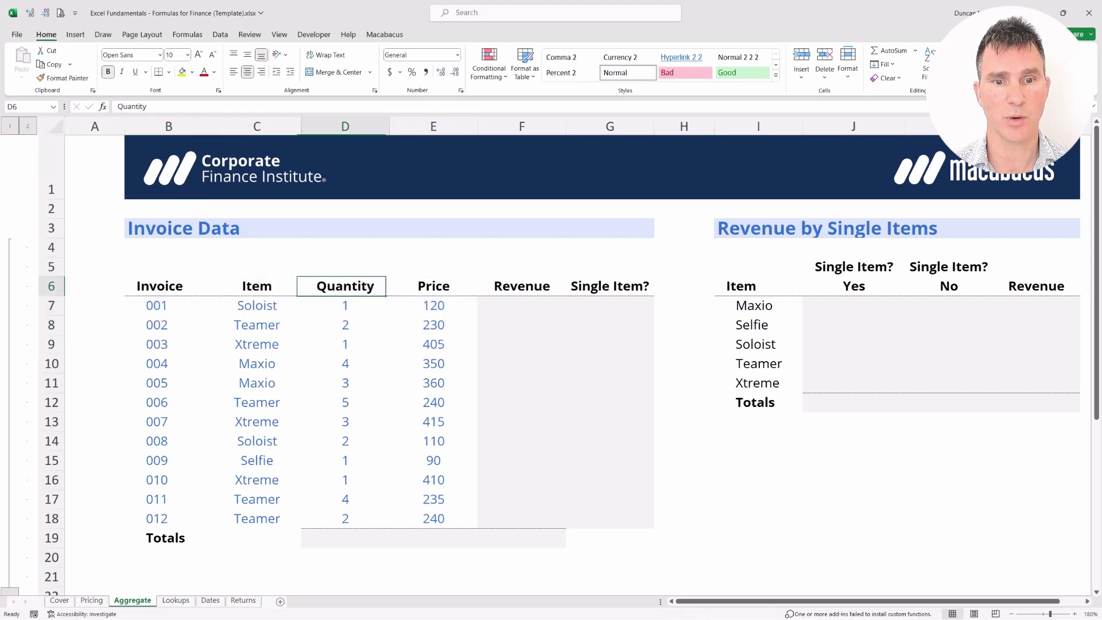
pyautogui.hotkey('shift', 'Down')
pyautogui.hotkey('shift', 'Down')
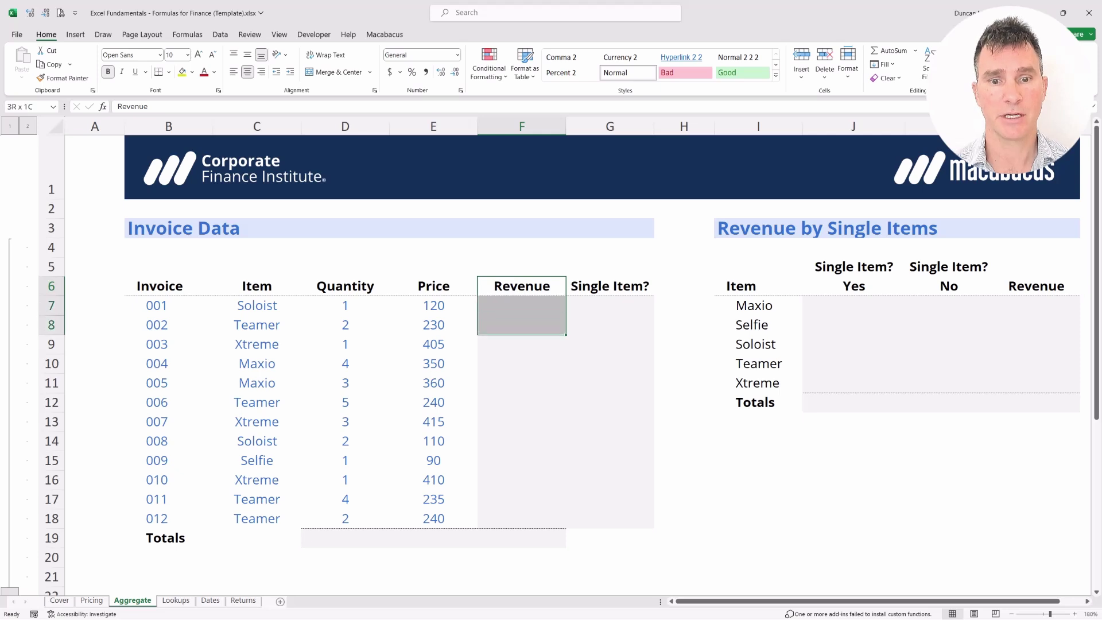
pyautogui.hotkey('shift', 'Right')
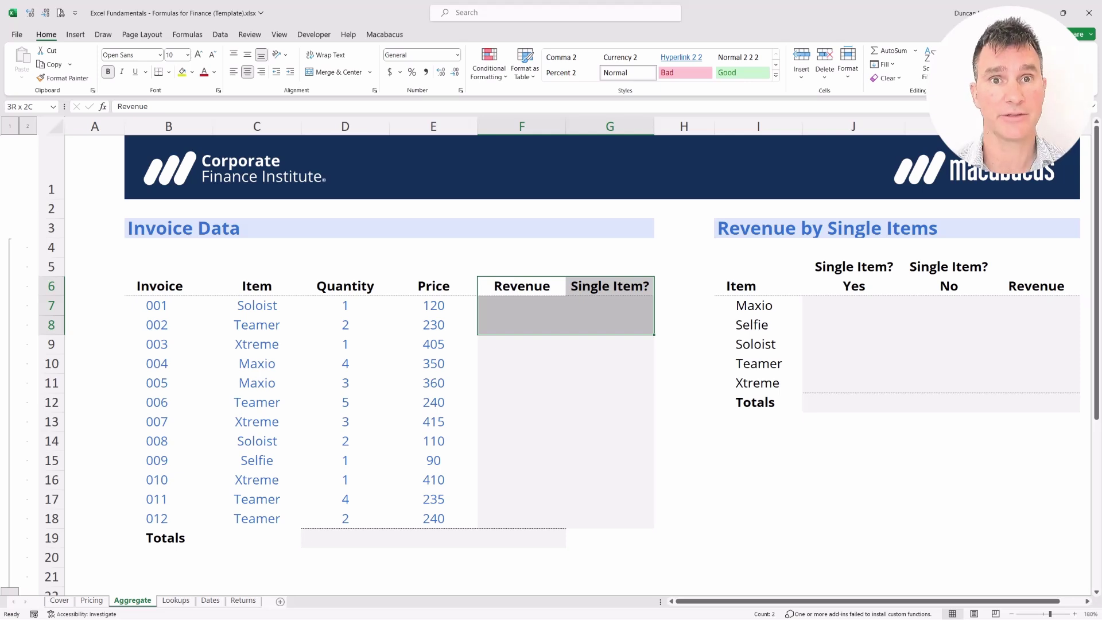
# - Examine the items and the Yes, No and Revenue columns of the Revenue by Single Items table
pyautogui.press('Right')
pyautogui.press('Right')
pyautogui.press('Right')
pyautogui.hotkey('shift', 'Down')
pyautogui.hotkey('shift', 'Down')
pyautogui.hotkey('shift', 'Down')
pyautogui.hotkey('shift', 'Down')
pyautogui.hotkey('shift', 'Down')
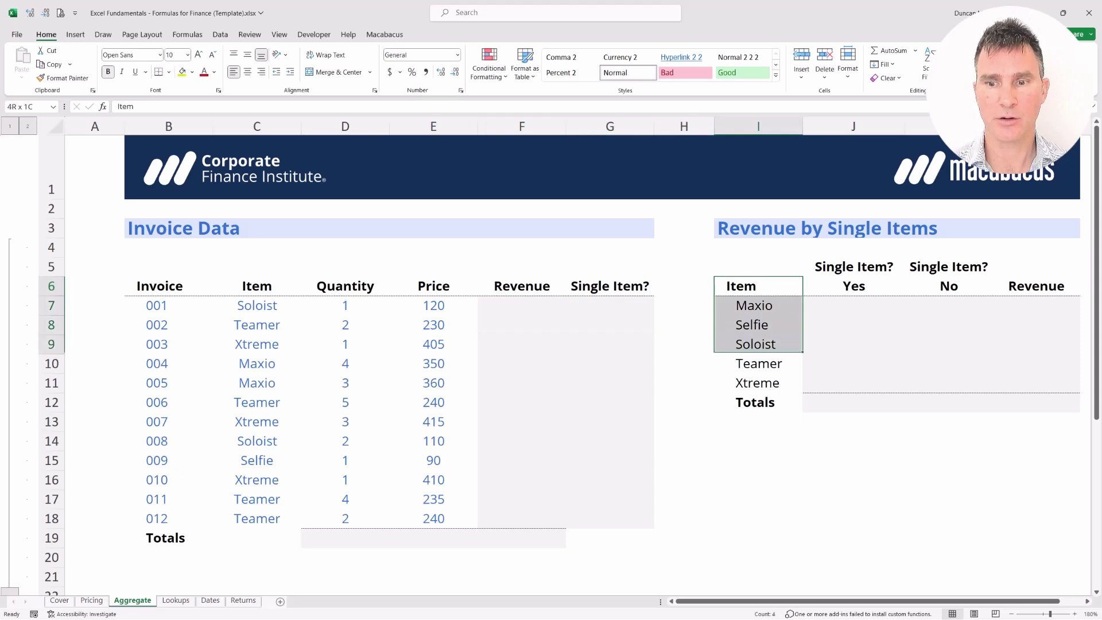
pyautogui.hotkey('shift', 'Up')
pyautogui.hotkey('shift', 'Down')
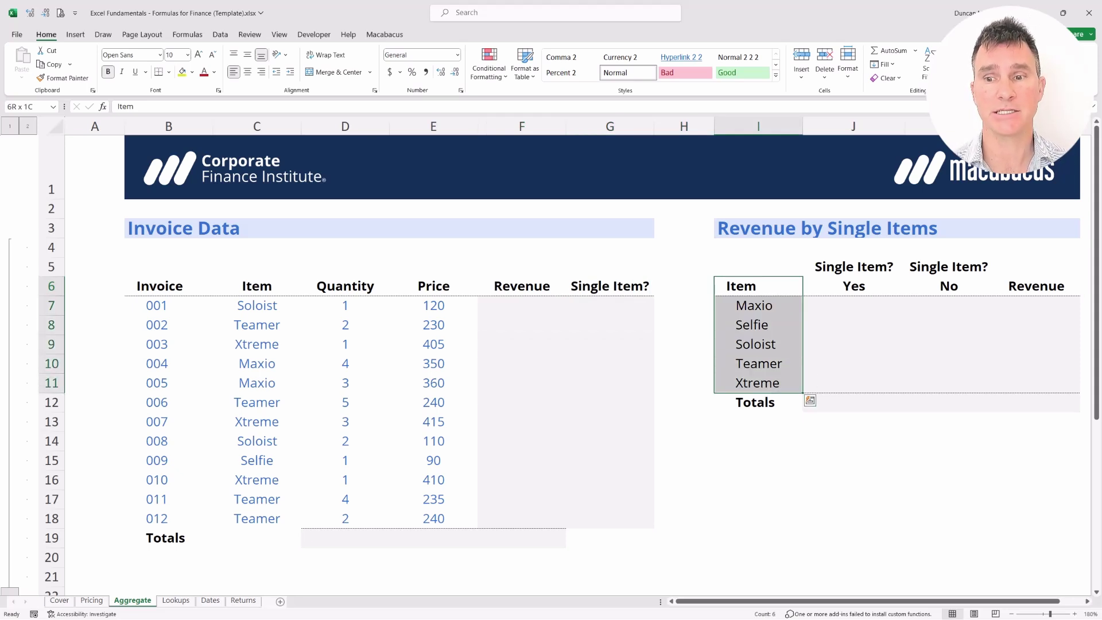
pyautogui.hotkey('shift', 'Right')
pyautogui.hotkey('shift', 'Right')
pyautogui.hotkey('shift', 'Right')
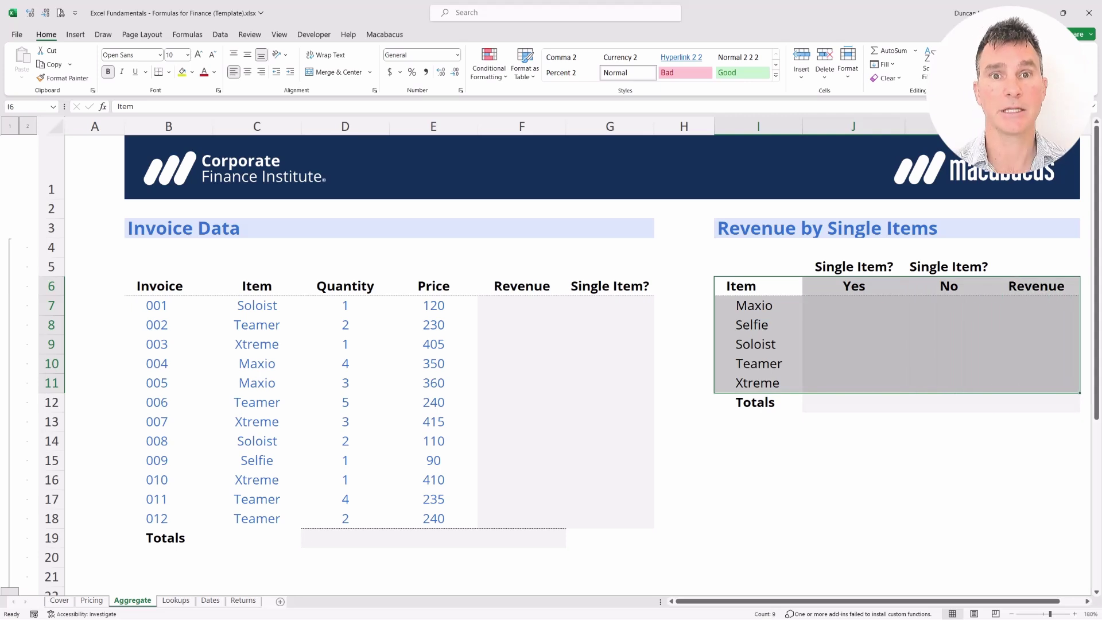
# - Examine the layout of the Revenue by Item and Revenue for Select Items tables below the invoice data
pyautogui.hotkey('ctrl', 'alt', '-')
pyautogui.hotkey('ctrl', 'alt', '-')
pyautogui.hotkey('ctrl', 'alt', '-')
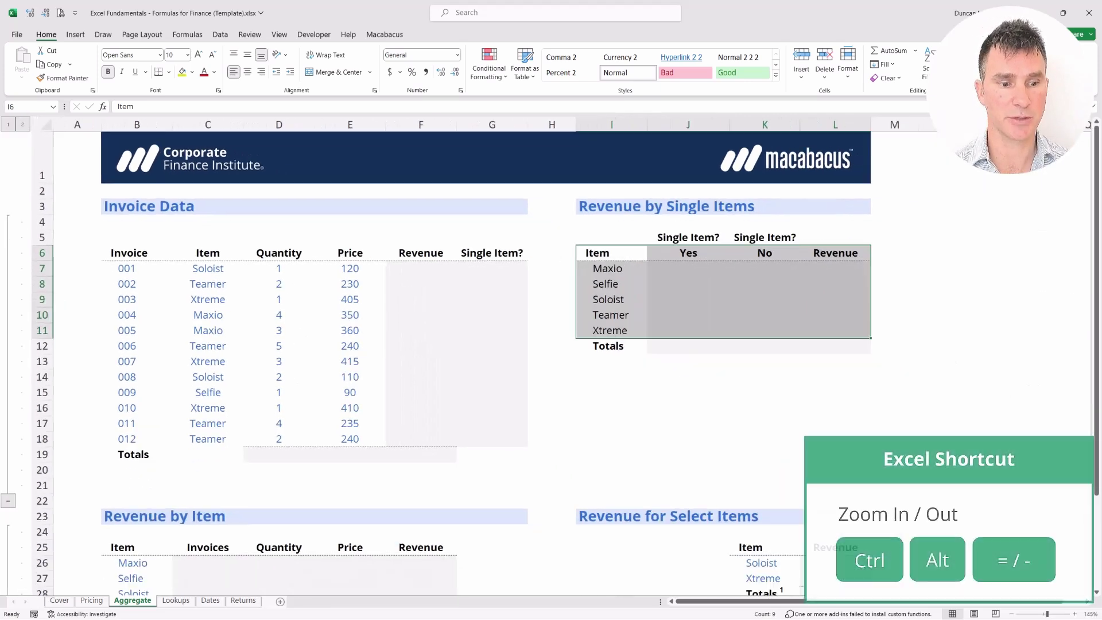
pyautogui.hotkey('ctrl', 'alt', '-')
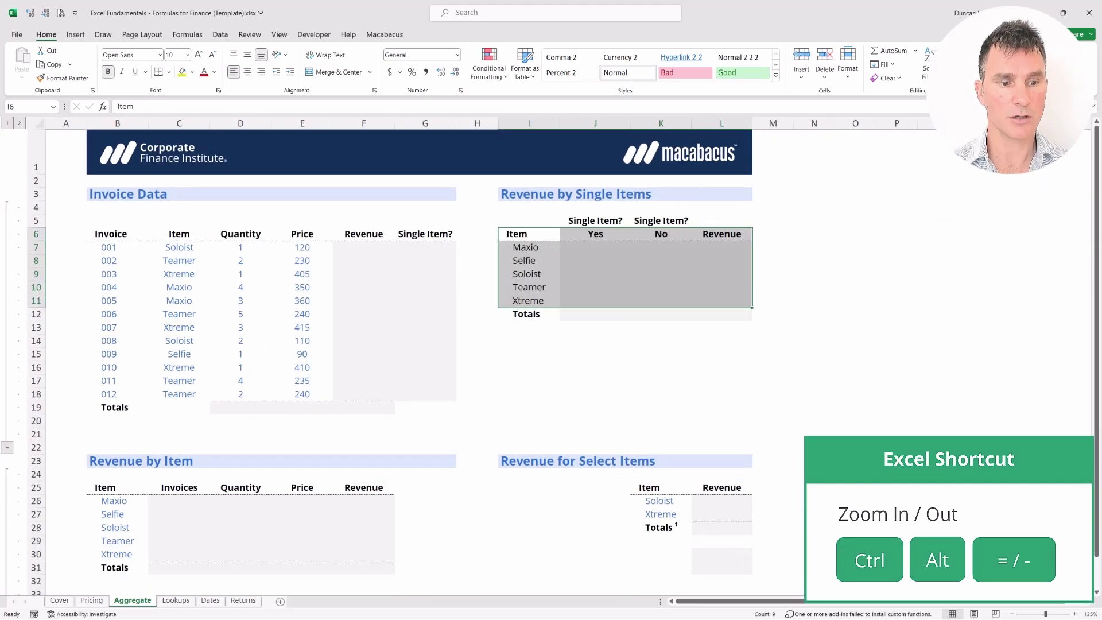
pyautogui.click(515, 245)
pyautogui.press('Left')
pyautogui.press('Left')
pyautogui.press('Left')
pyautogui.press('Left')
pyautogui.press('Left')
pyautogui.press('Left')
pyautogui.press('Left')
pyautogui.press('Down')
pyautogui.press('Down')
pyautogui.press('Down')
pyautogui.press('Down')
pyautogui.press('Down')
pyautogui.press('Down')
pyautogui.press('Down')
pyautogui.press('Down')
pyautogui.press('Down')
pyautogui.press('Down')
pyautogui.press('Down')
pyautogui.press('Down')
pyautogui.press('Down')
pyautogui.press('Down')
pyautogui.press('Down')
pyautogui.press('Down')
pyautogui.press('Down')
pyautogui.press('Down')
pyautogui.press('Down')
pyautogui.press('Right')
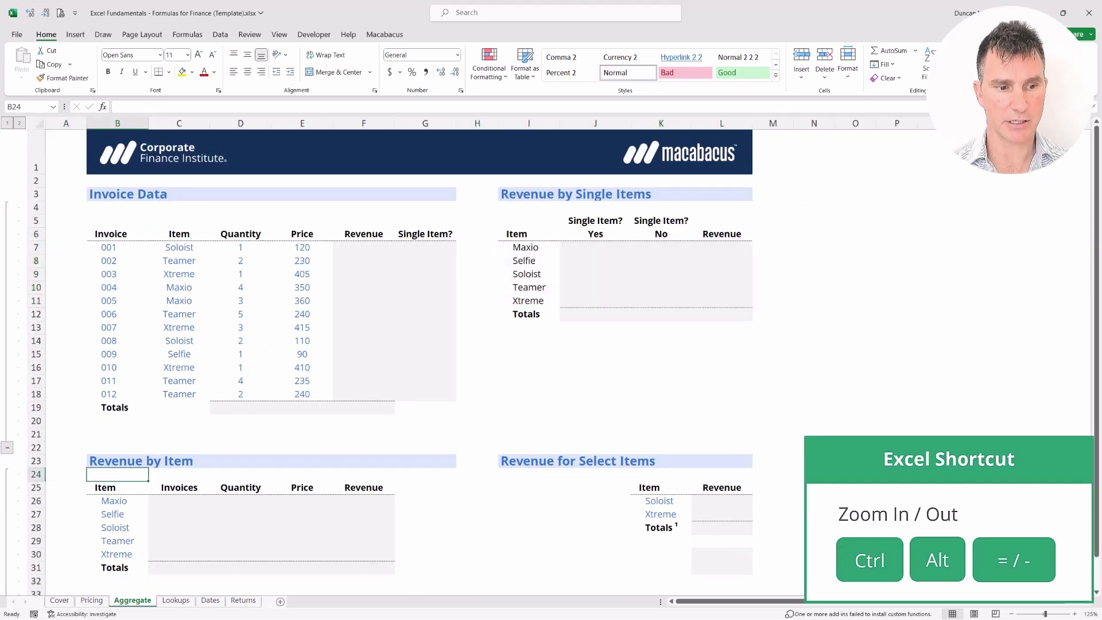
pyautogui.hotkey('shift', 'Down')
pyautogui.hotkey('shift', 'Down')
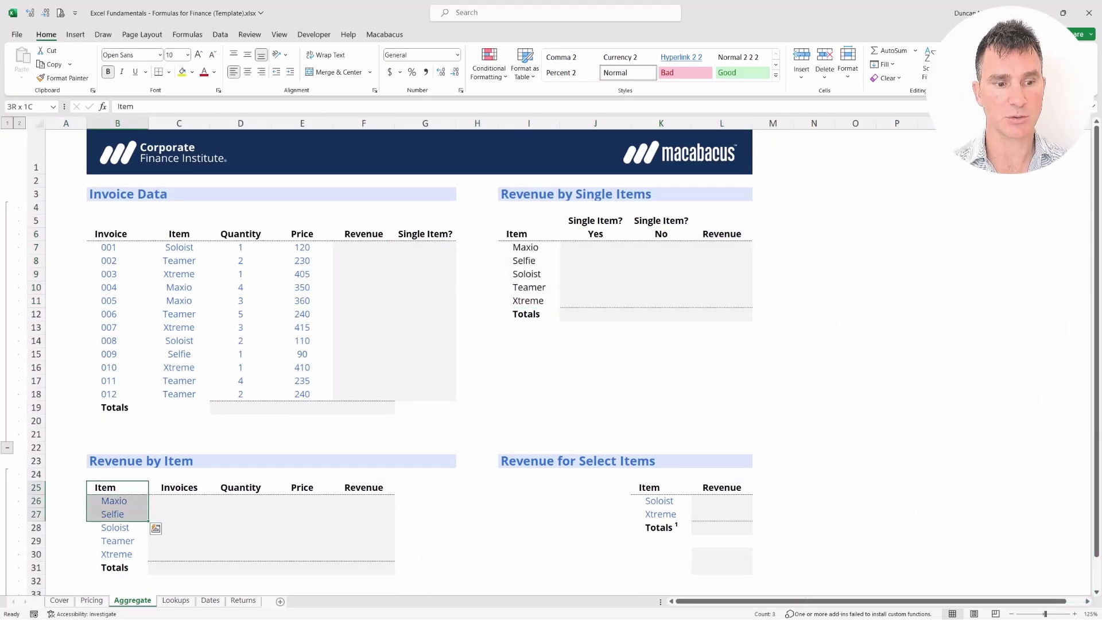
pyautogui.hotkey('shift', 'Right')
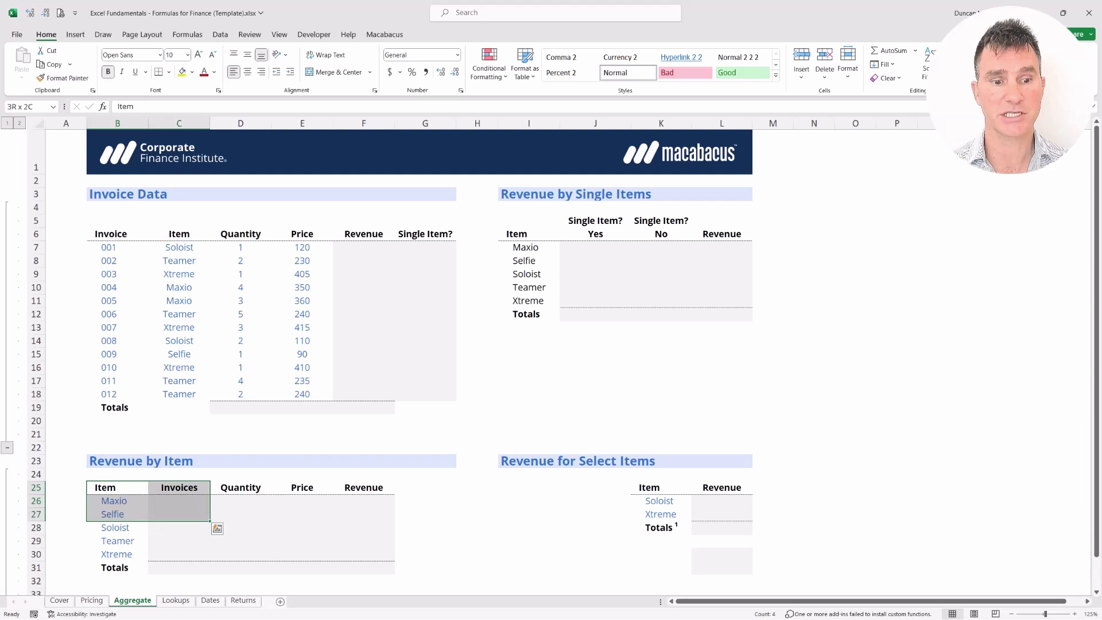
pyautogui.hotkey('shift', 'Right')
pyautogui.hotkey('shift', 'Right')
pyautogui.hotkey('shift', 'Right')
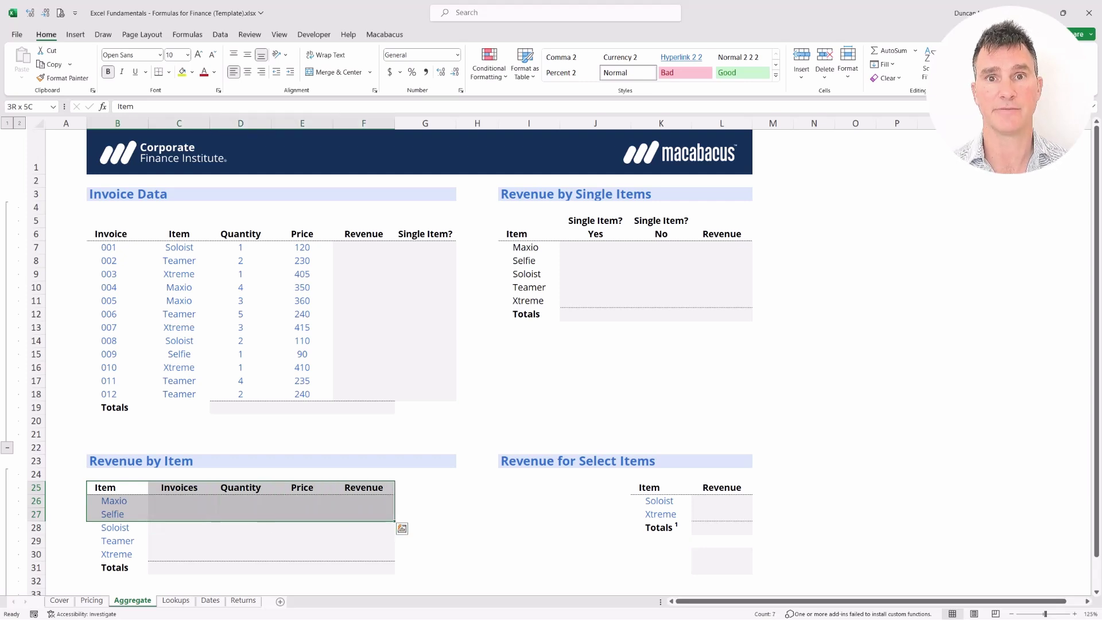
pyautogui.hotkey('ctrl', 'Right')
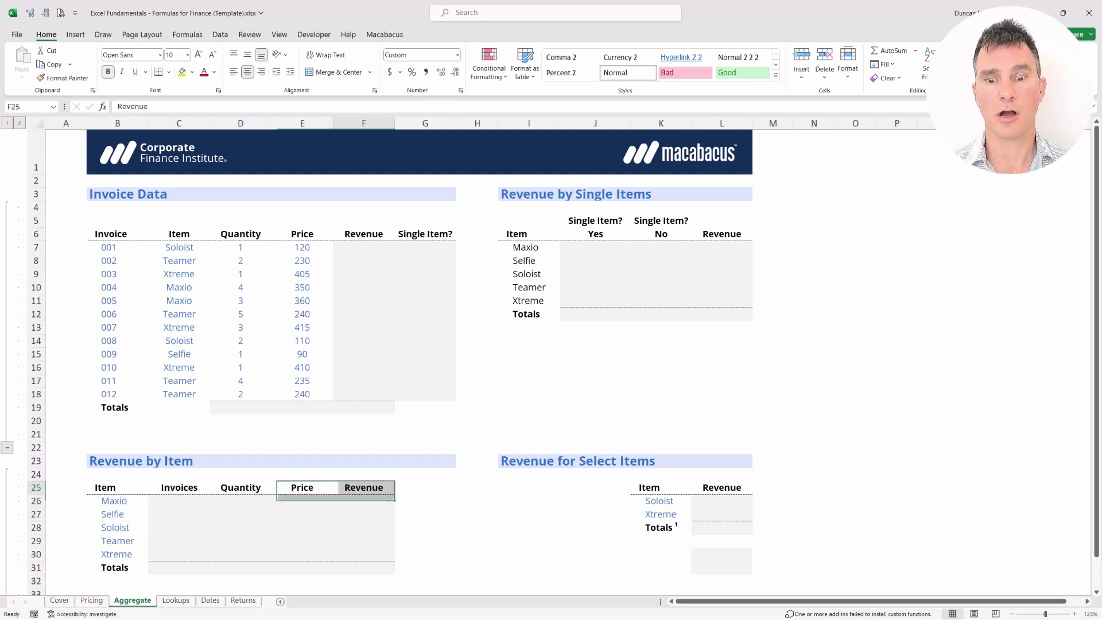
pyautogui.hotkey('ctrl', 'Right')
pyautogui.hotkey('shift', 'Down')
pyautogui.hotkey('shift', 'Down')
pyautogui.hotkey('shift', 'Right')
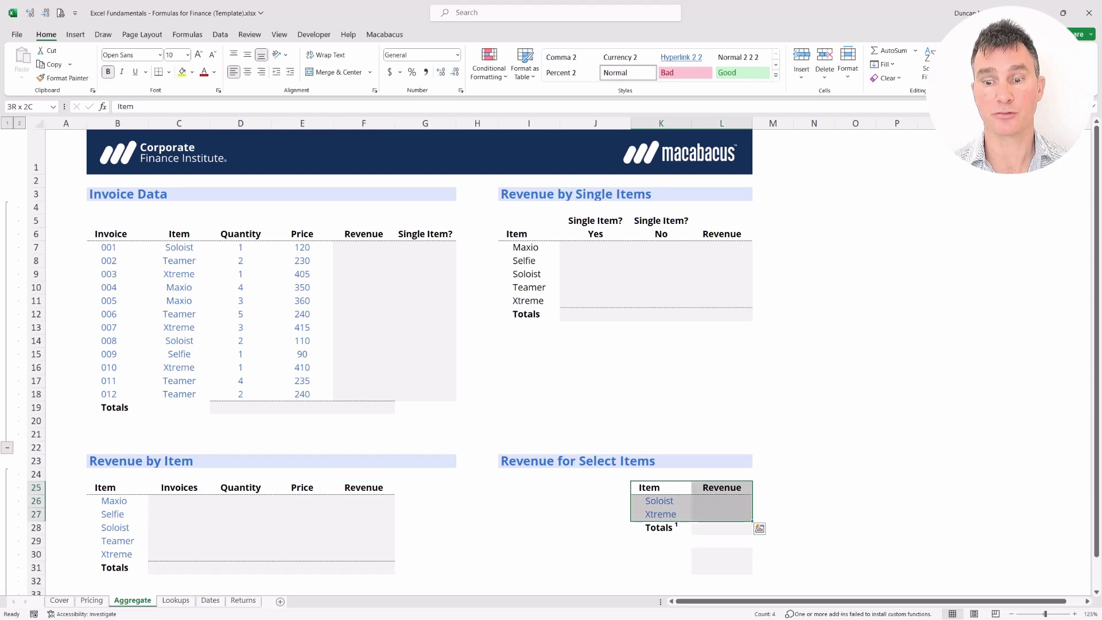
pyautogui.hotkey('shift', 'Down')
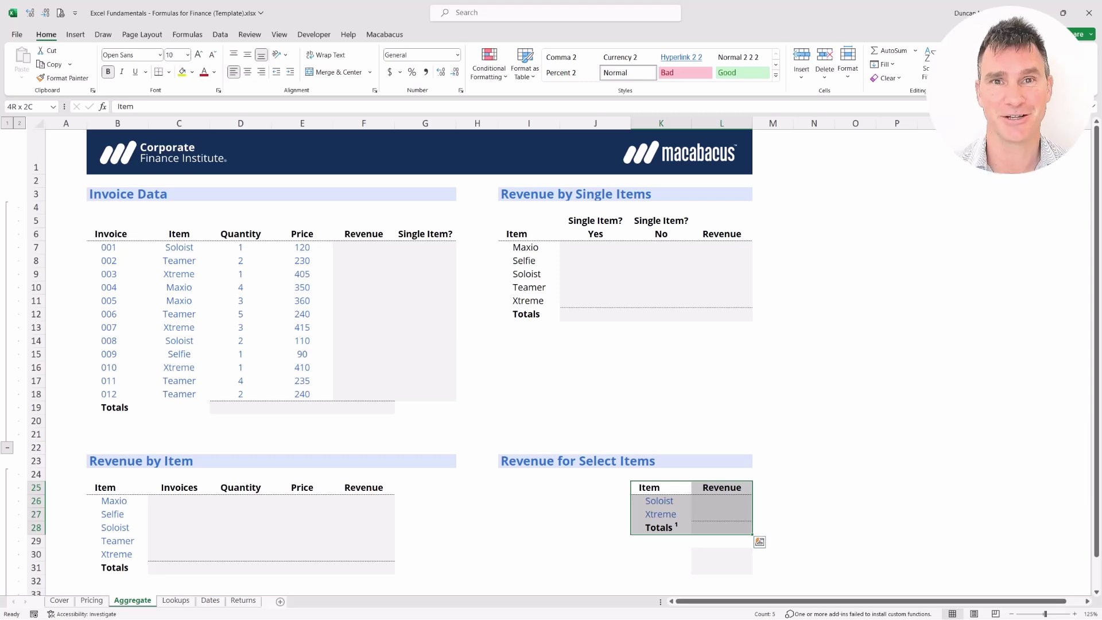
# - Calculate the revenue for invoice 001 in cell F7 as quantity times price with =D7*E7
pyautogui.hotkey('ctrl', 'Left')
pyautogui.hotkey('ctrl', 'Left')
pyautogui.hotkey('ctrl', 'Left')
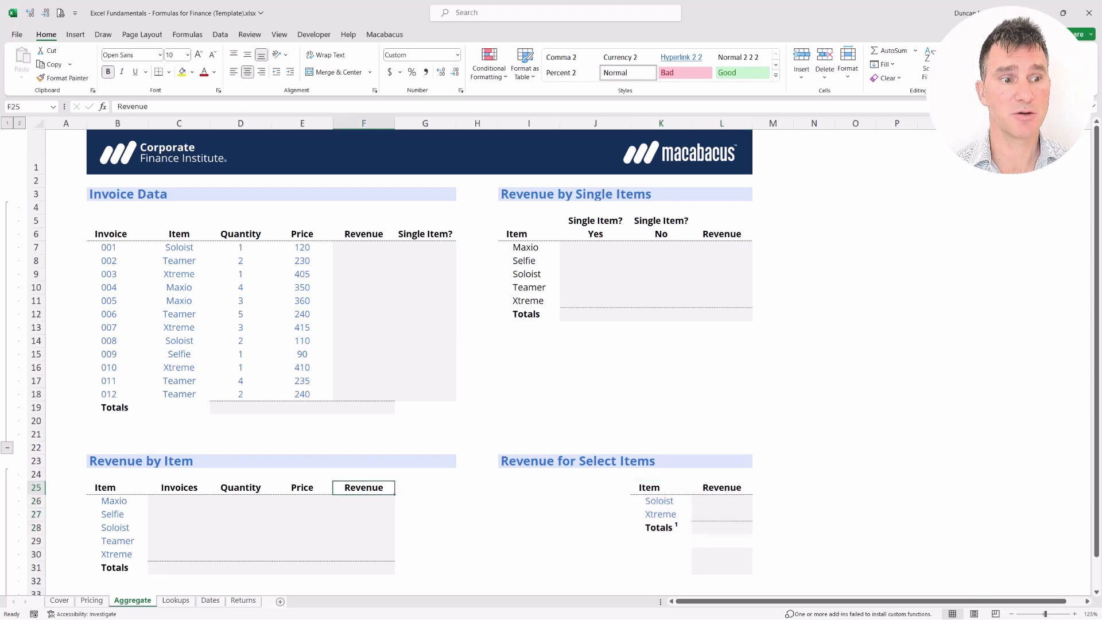
pyautogui.press('Up')
pyautogui.press('Up')
pyautogui.hotkey('ctrl', 'Up')
pyautogui.press('Up')
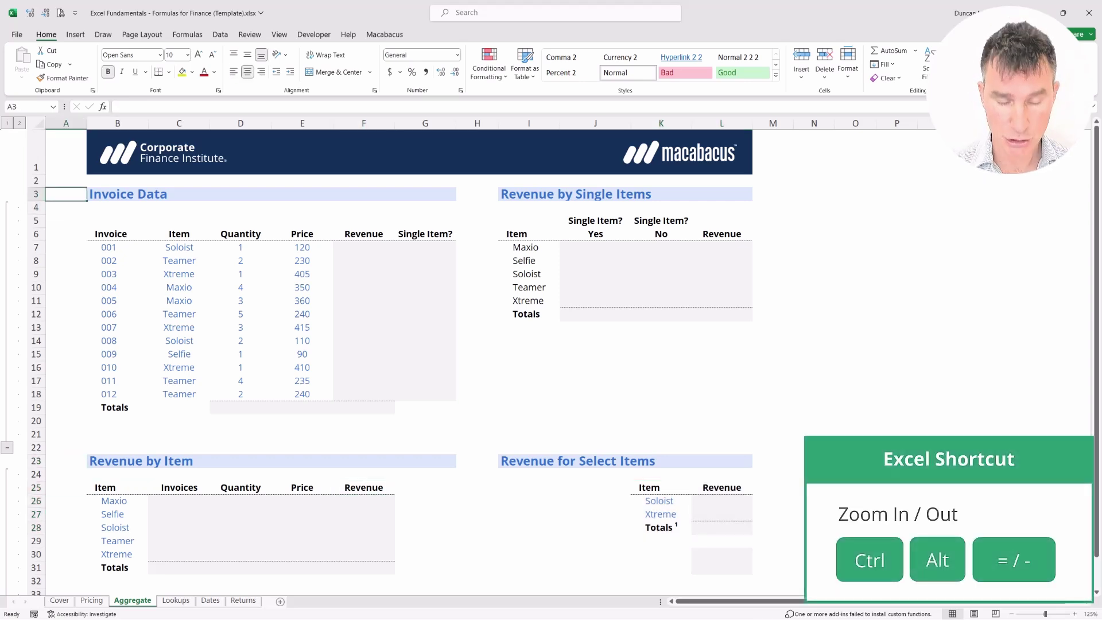
pyautogui.hotkey('ctrl', 'alt', '=')
pyautogui.hotkey('ctrl', 'alt', '=')
pyautogui.hotkey('ctrl', 'alt', '=')
pyautogui.hotkey('ctrl', 'alt', '=')
pyautogui.hotkey('ctrl', 'alt', '=')
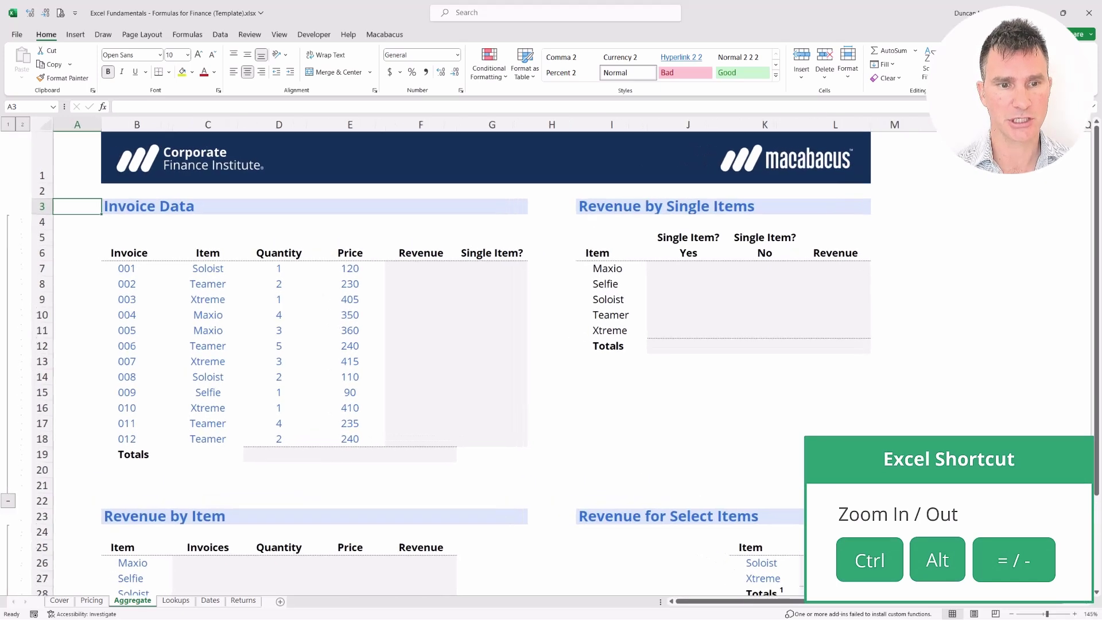
pyautogui.hotkey('ctrl', 'alt', '=')
pyautogui.hotkey('ctrl', 'alt', '=')
pyautogui.hotkey('ctrl', 'alt', '=')
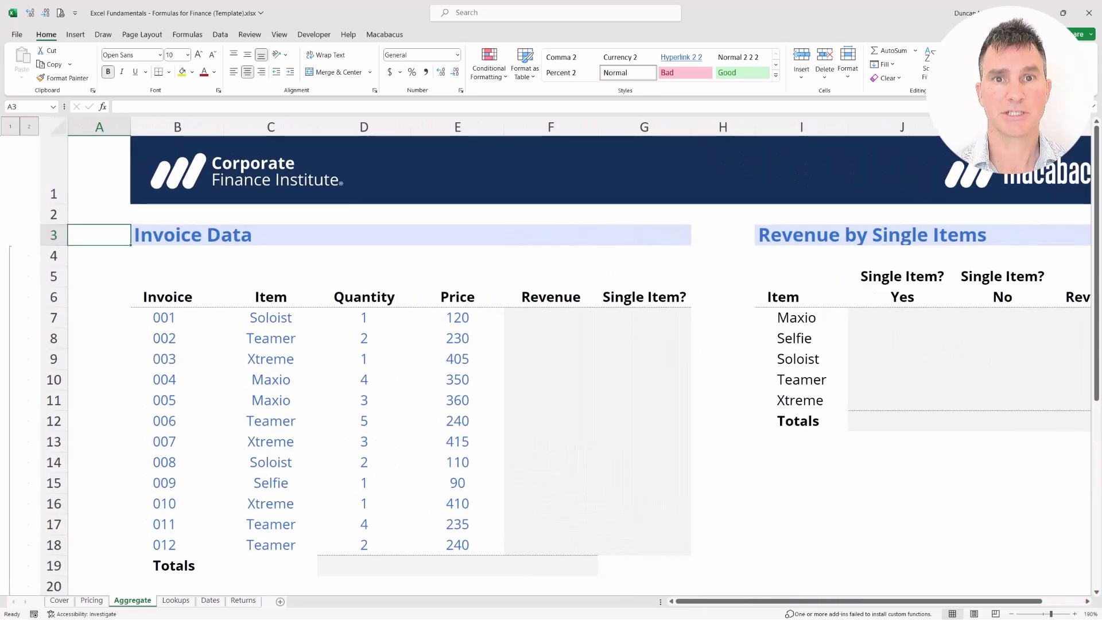
pyautogui.press('Down')
pyautogui.press('Down')
pyautogui.press('Down')
pyautogui.press('Down')
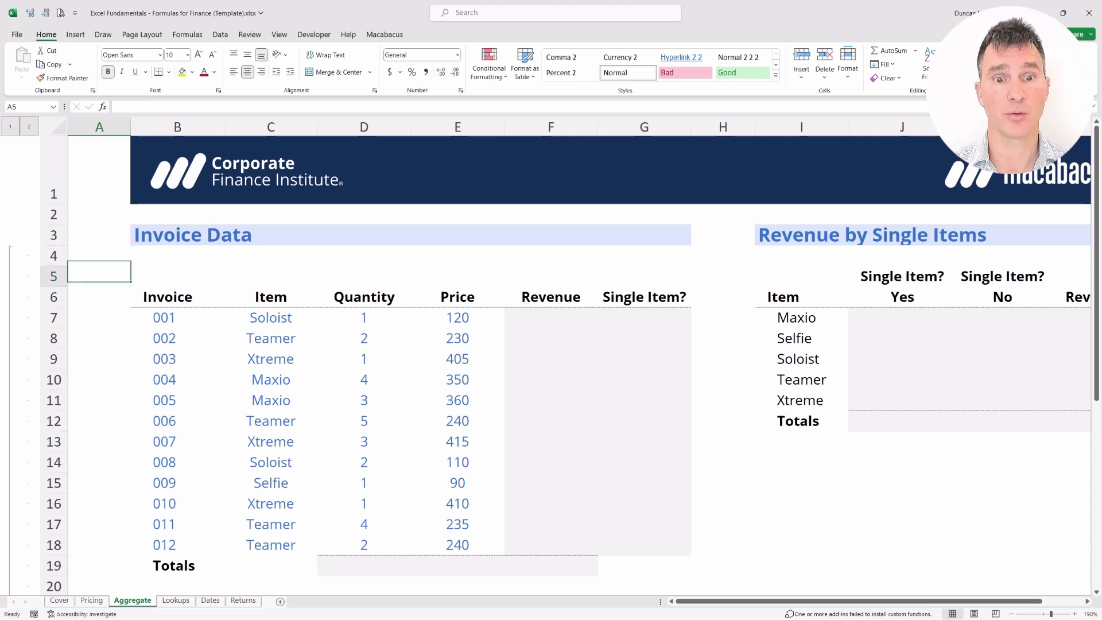
pyautogui.press('Right')
pyautogui.press('Right')
pyautogui.press('Right')
pyautogui.press('Right')
pyautogui.press('Right')
pyautogui.press('Up')
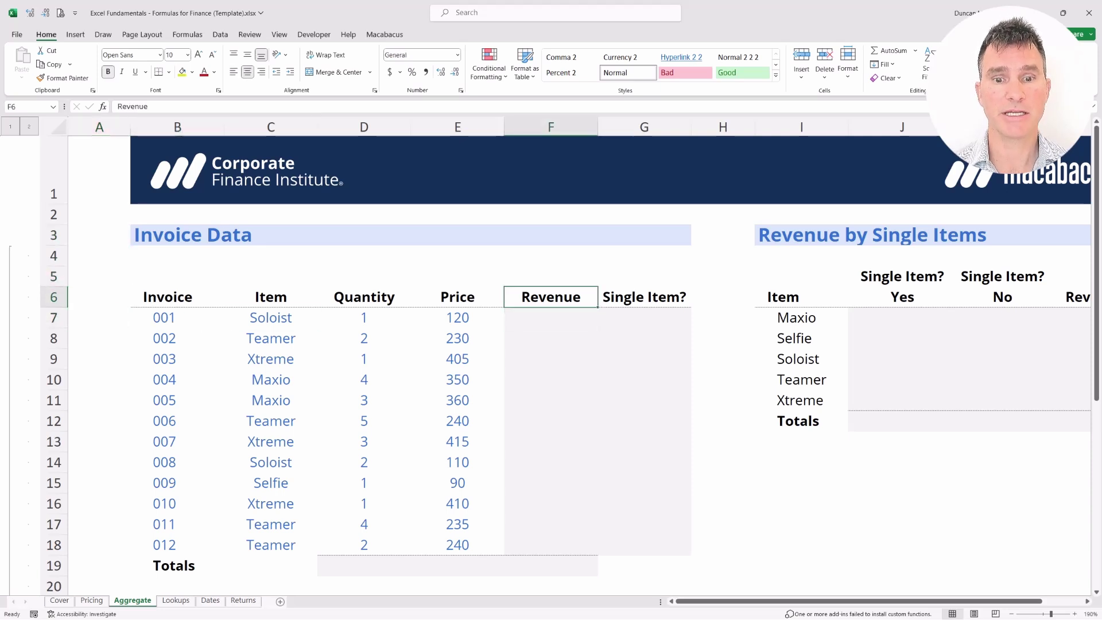
pyautogui.hotkey('shift', 'Down')
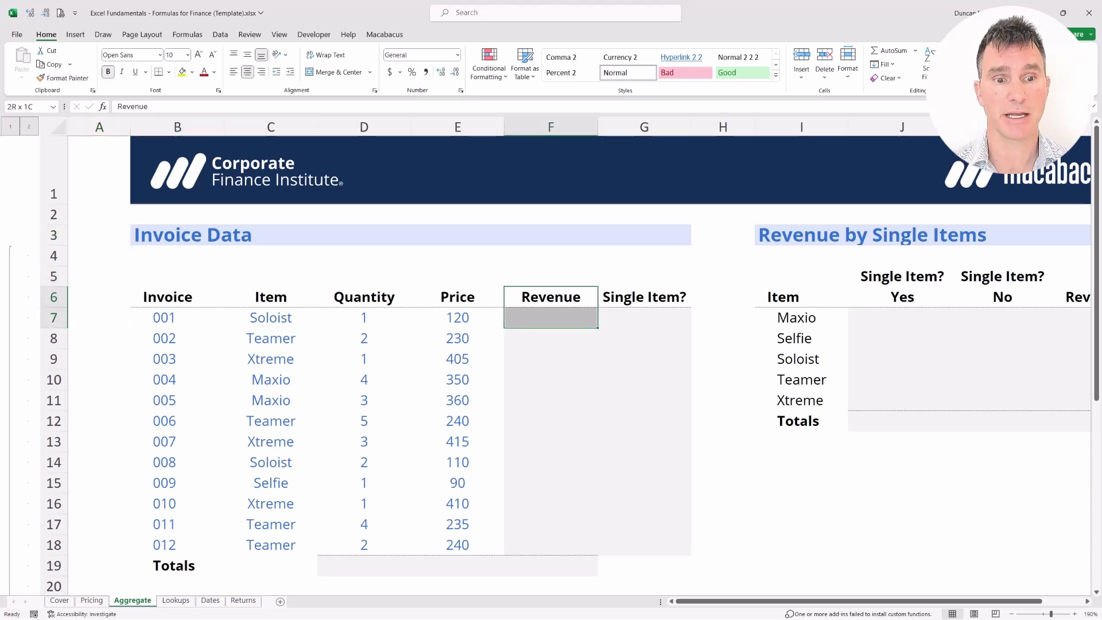
pyautogui.press('Down')
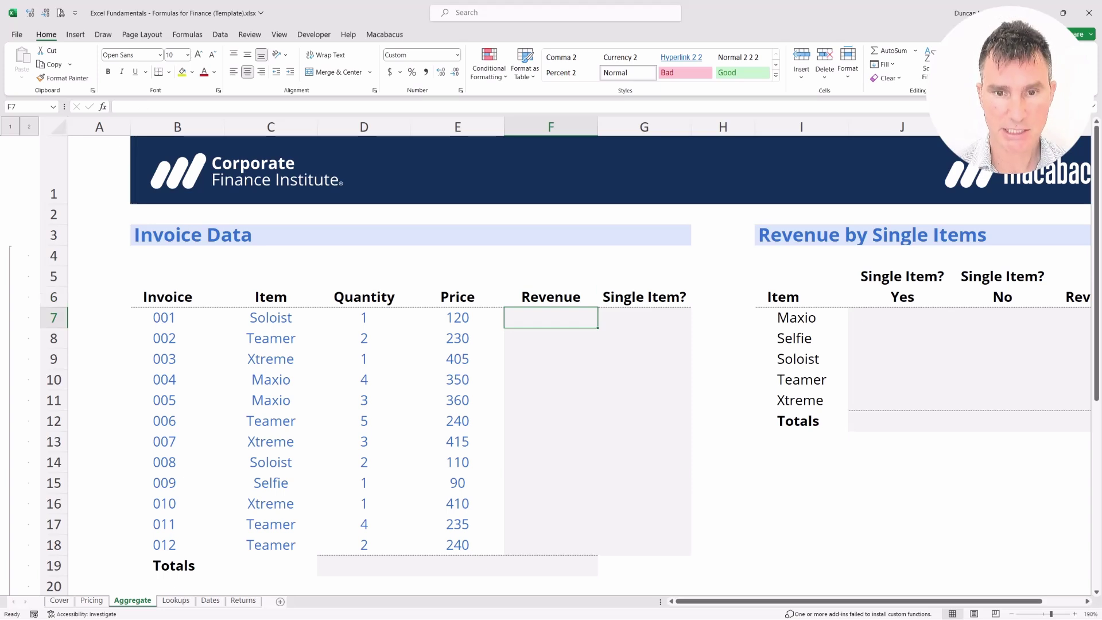
pyautogui.write('=')
pyautogui.press('Left')
pyautogui.press('Left')
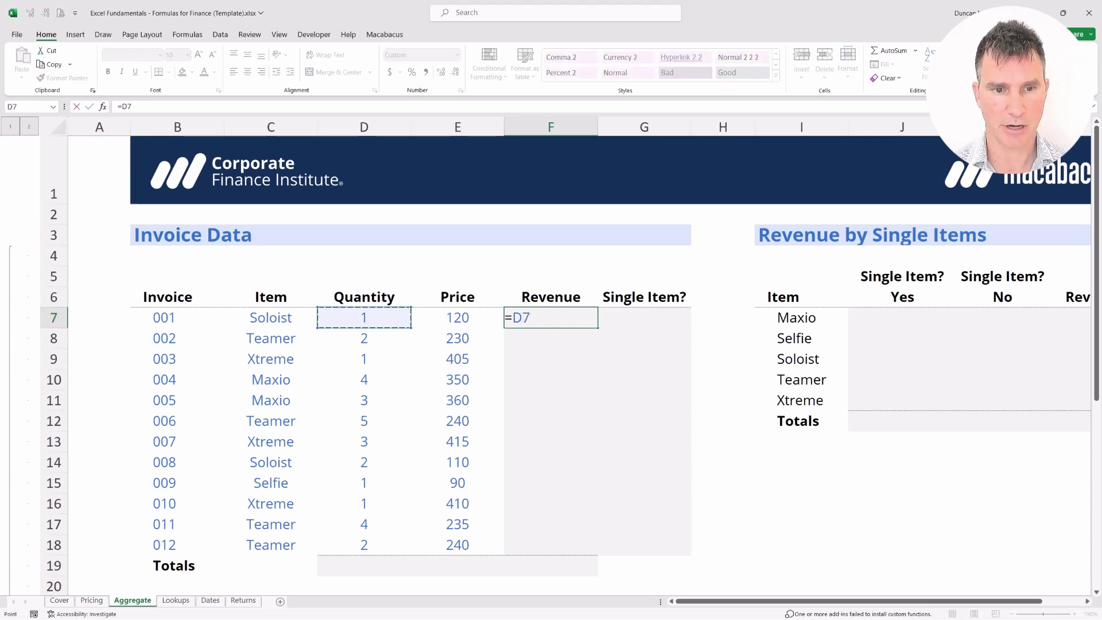
pyautogui.write('*')
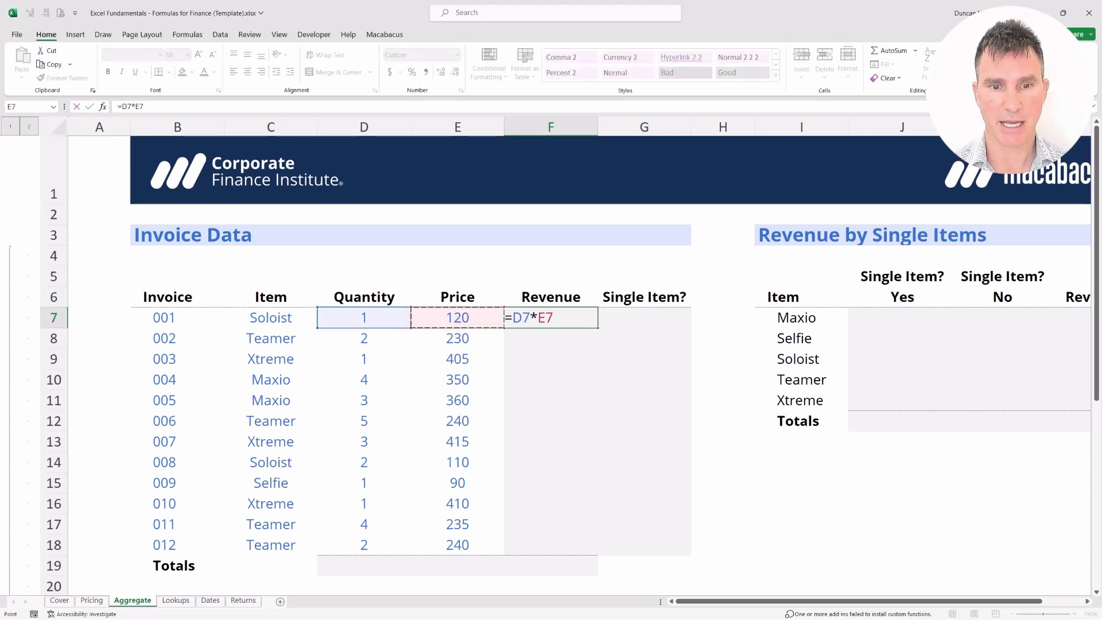
pyautogui.press('Left')
pyautogui.press('Return')
pyautogui.click(551, 318)
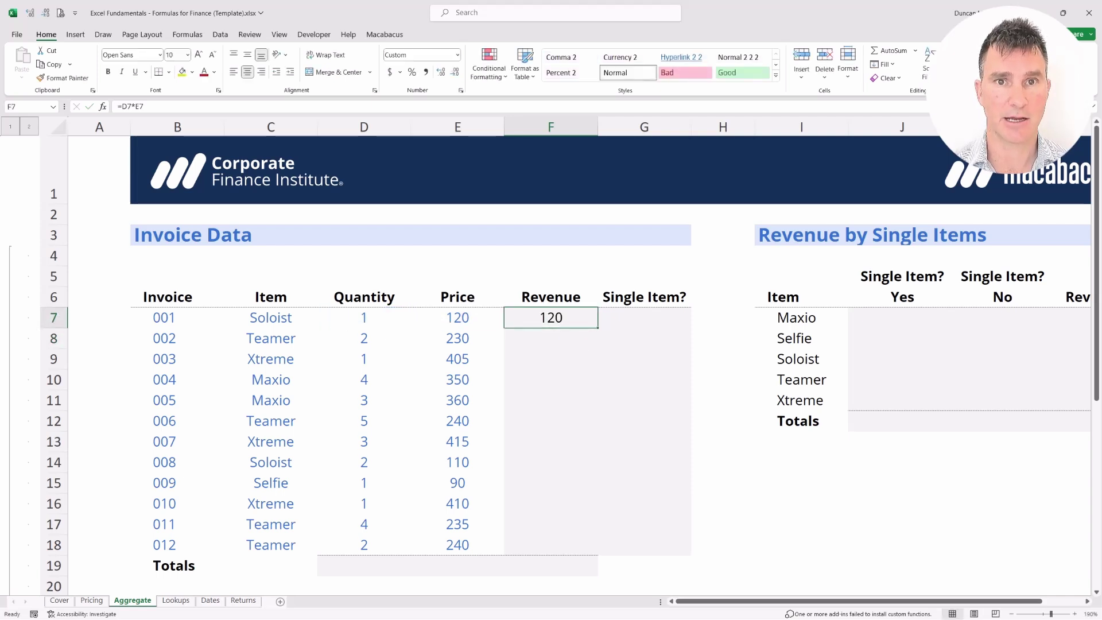
# - Fill the F7 revenue formula down through F18 for all invoices
pyautogui.hotkey('shift', 'Down')
pyautogui.hotkey('shift', 'Down')
pyautogui.hotkey('shift', 'Down')
pyautogui.hotkey('shift', 'Down')
pyautogui.hotkey('shift', 'Down')
pyautogui.hotkey('shift', 'Down')
pyautogui.hotkey('shift', 'Down')
pyautogui.hotkey('shift', 'Down')
pyautogui.hotkey('shift', 'Down')
pyautogui.hotkey('shift', 'Down')
pyautogui.hotkey('shift', 'Down')
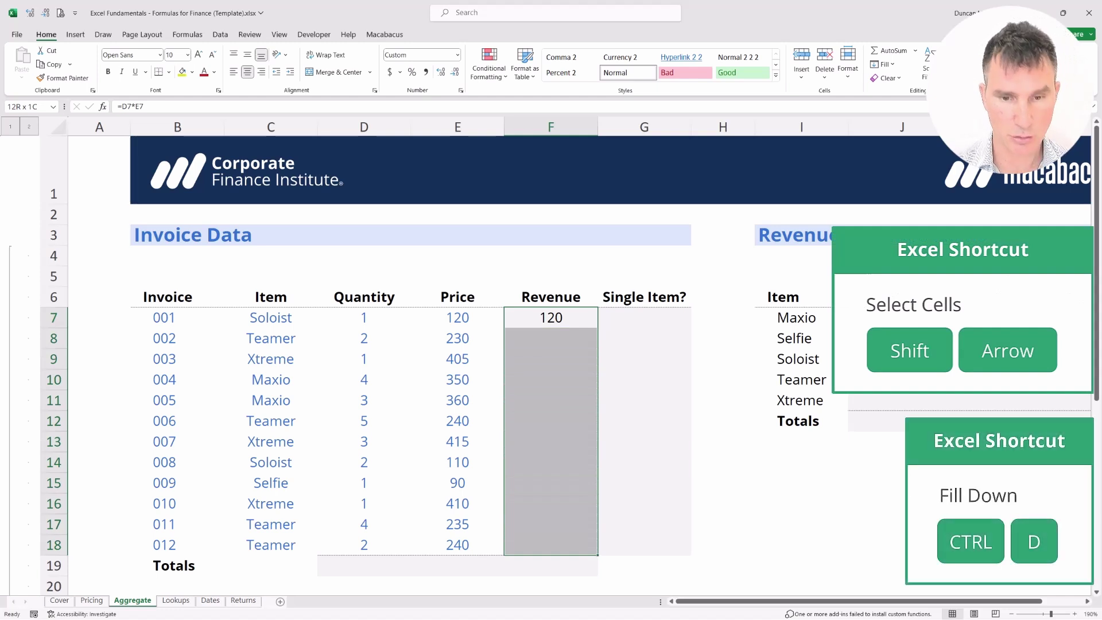
pyautogui.hotkey('ctrl', 'd')
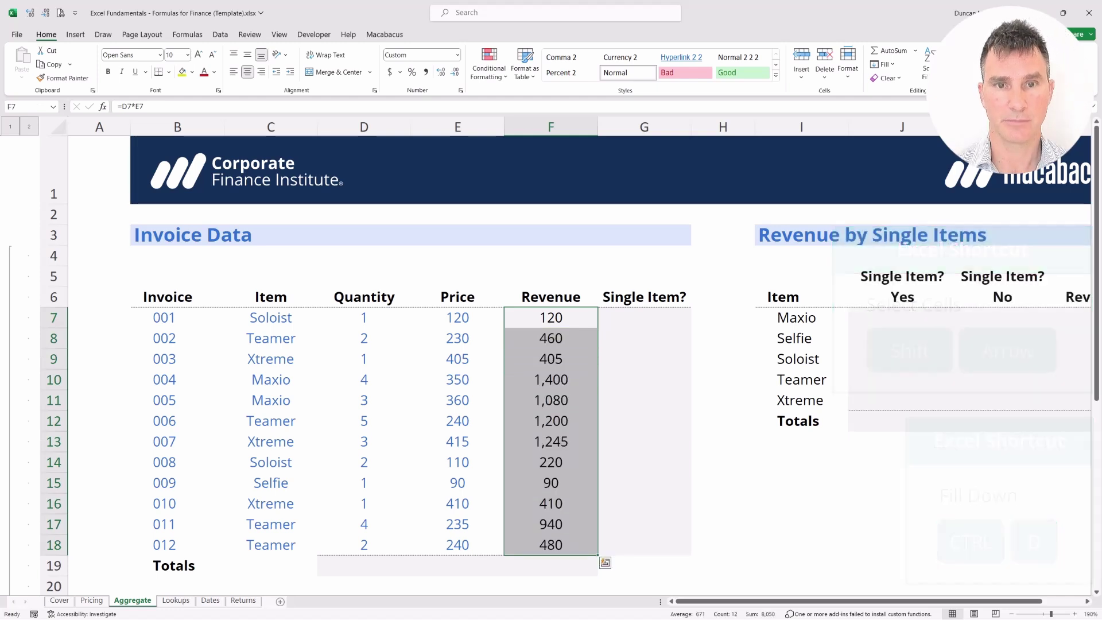
# - Total the Quantity column in the Totals row at D19 with =SUM(D7:D18)
pyautogui.click(551, 545)
pyautogui.press('Down')
pyautogui.hotkey('ctrl', 'Left')
pyautogui.hotkey('shift', 'Right')
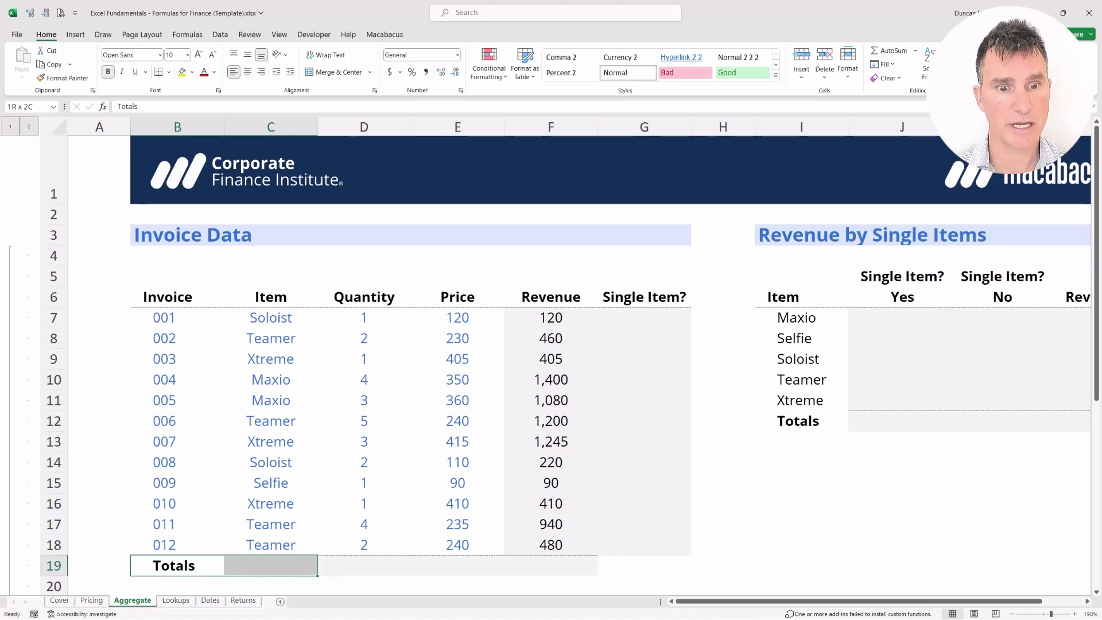
pyautogui.press('Right')
pyautogui.press('Right')
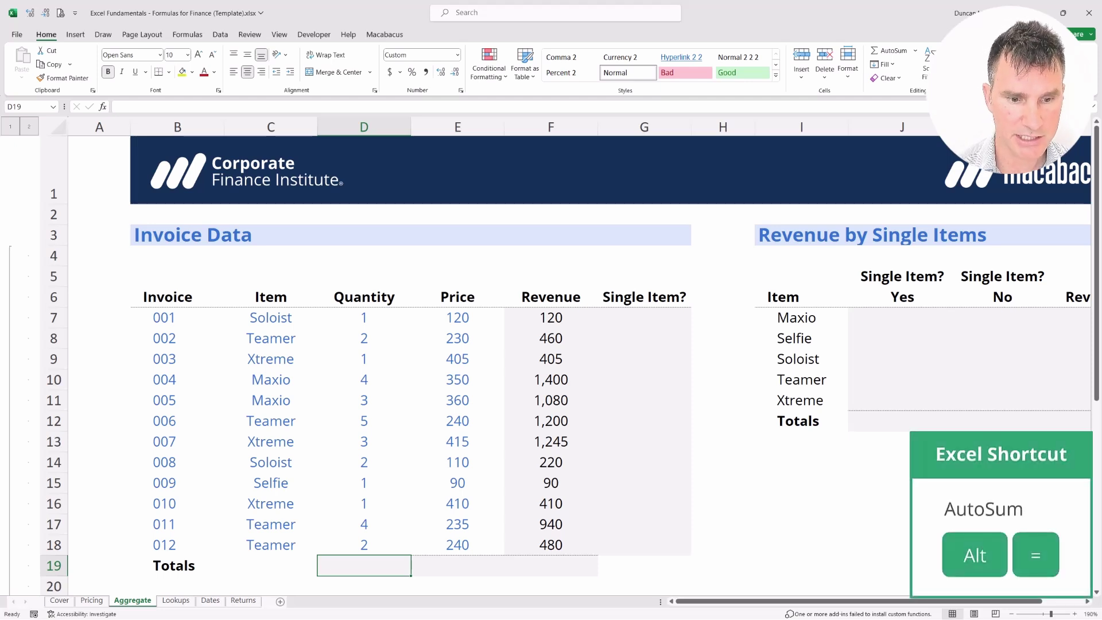
pyautogui.hotkey('alt', '=')
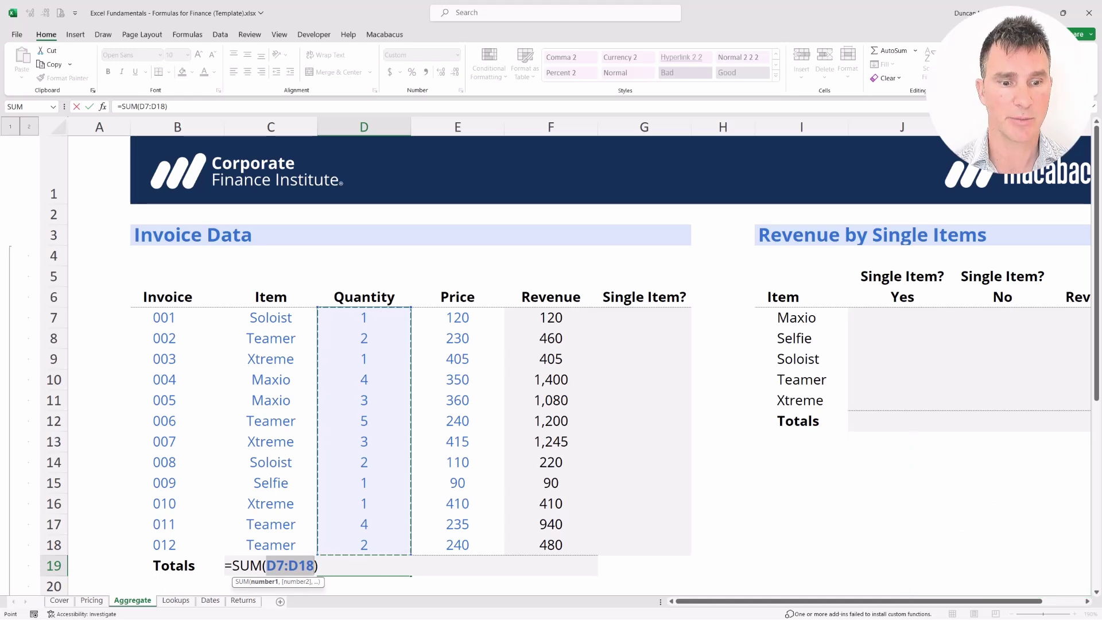
pyautogui.press('Return')
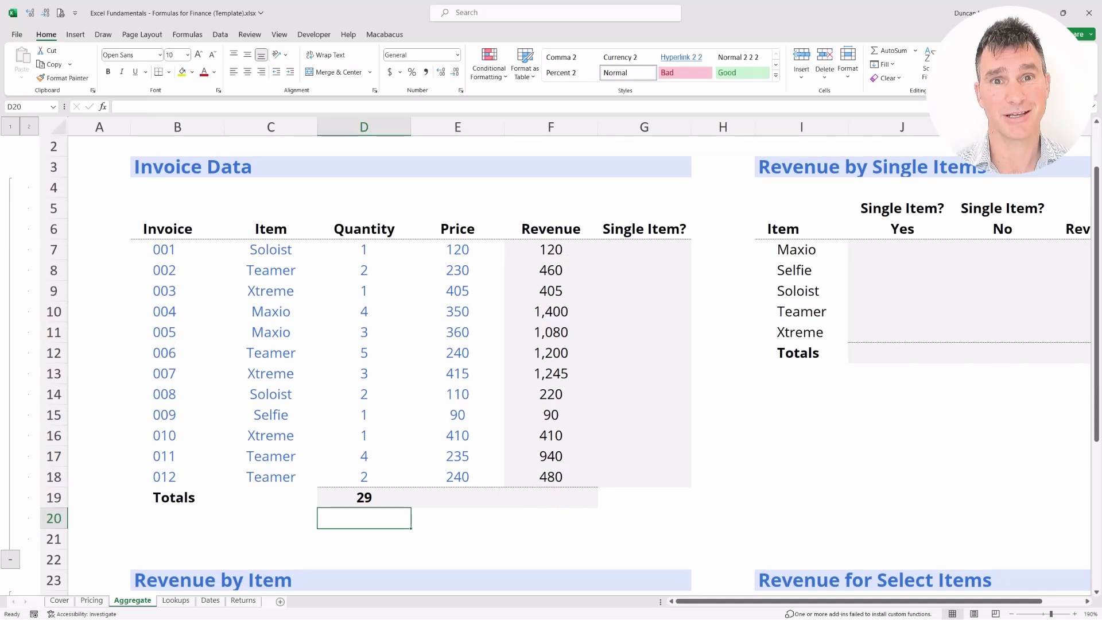
# - Total the Revenue column in cell F19 of the Totals row using AutoSum
pyautogui.press('Up')
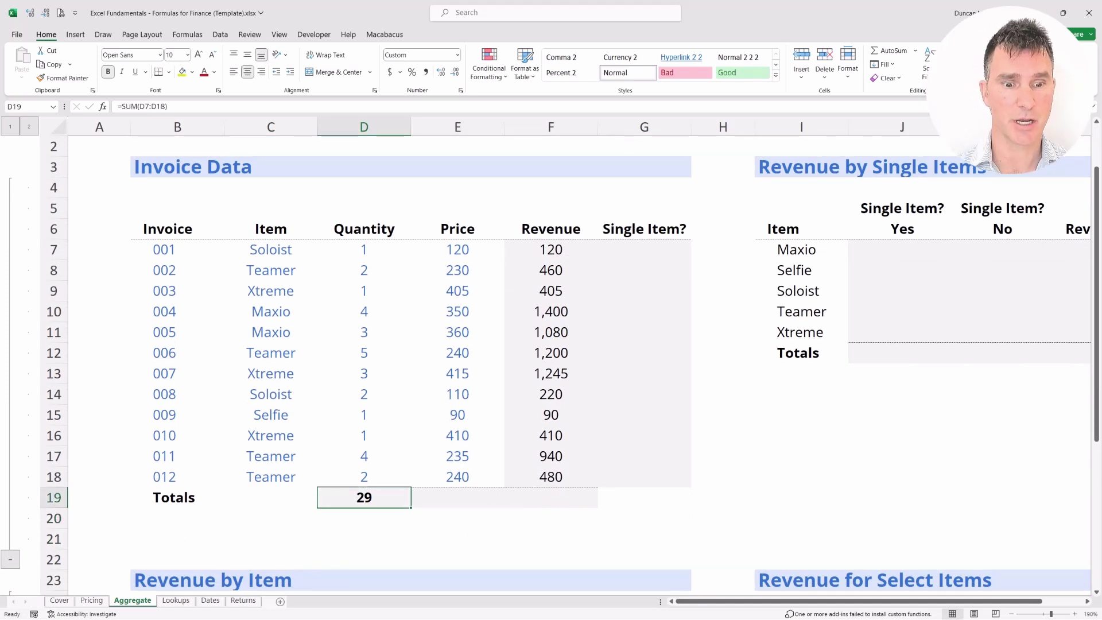
pyautogui.press('Right')
pyautogui.press('Right')
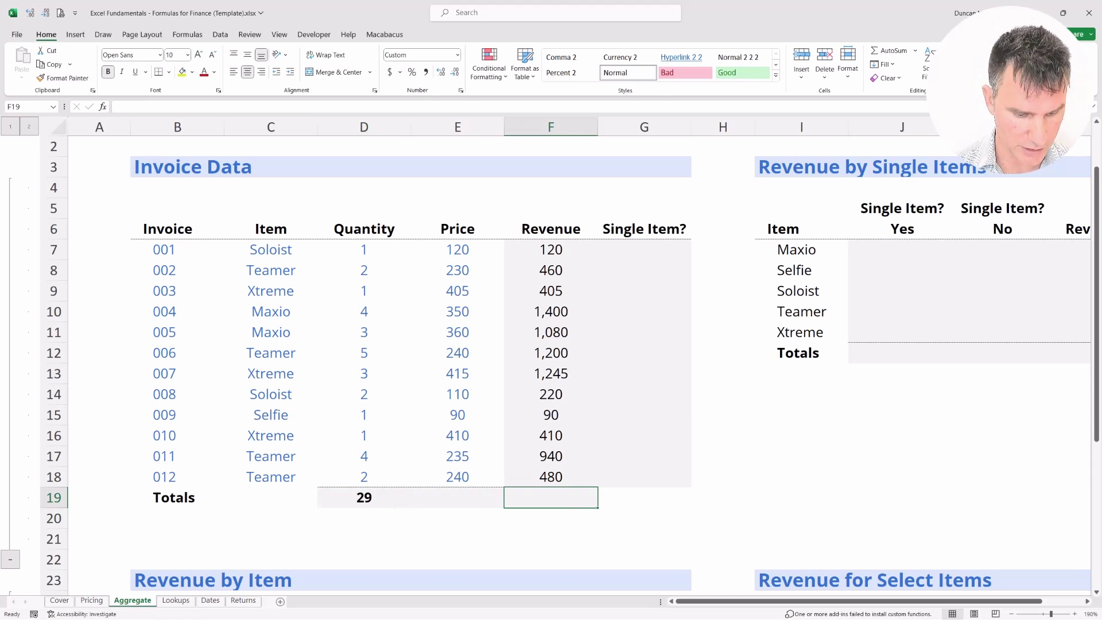
pyautogui.hotkey('alt', '=')
pyautogui.press('Return')
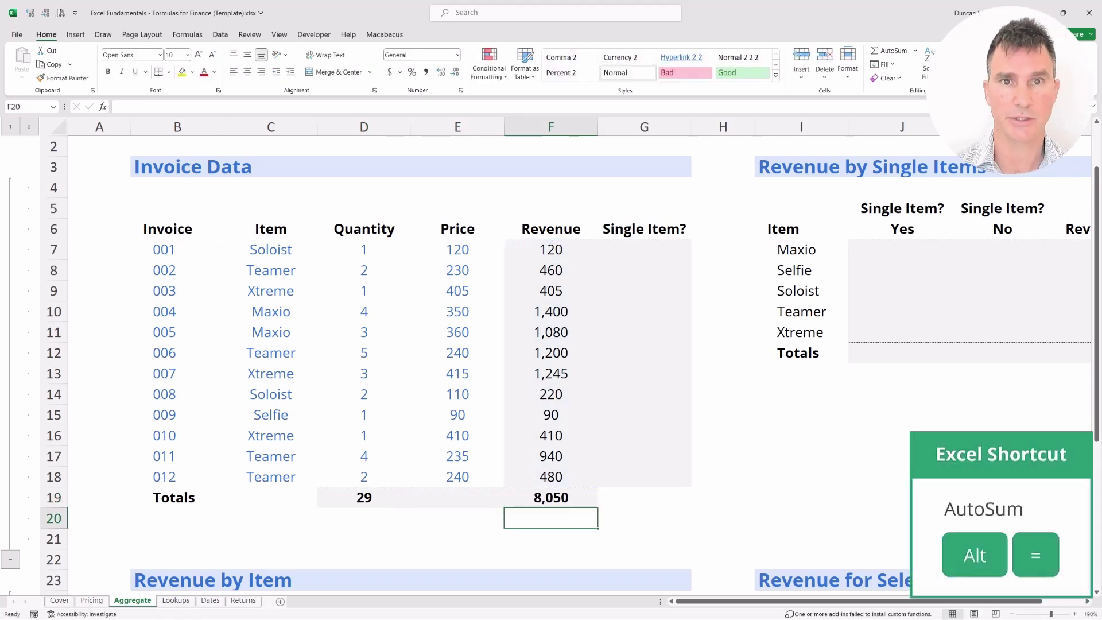
# - Examine the Totals row and the individual invoice prices above the empty Price total in E19
pyautogui.press('Up')
pyautogui.press('Scroll_Lock')
pyautogui.press('Up')
pyautogui.press('Scroll_Lock')
pyautogui.press('Left')
pyautogui.press('Left')
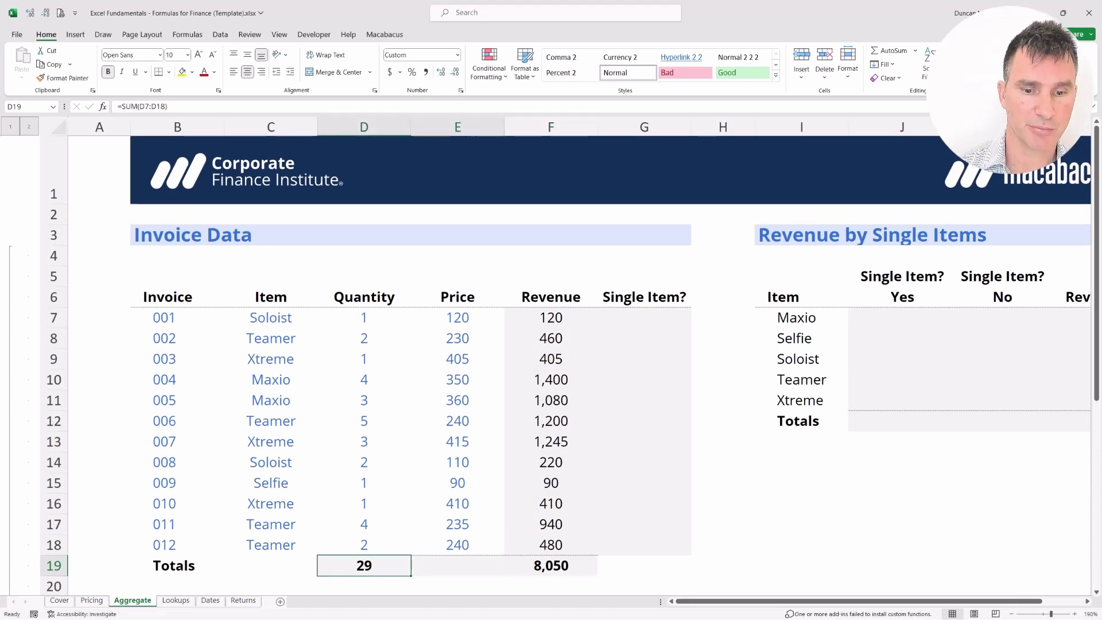
pyautogui.hotkey('shift', 'Right')
pyautogui.press('Right')
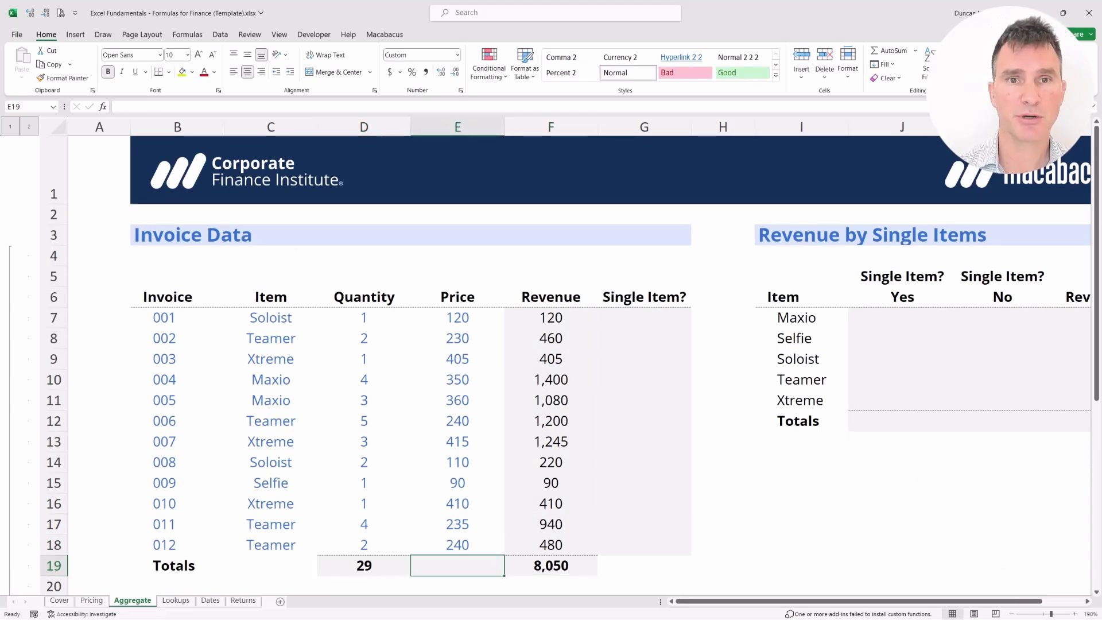
pyautogui.hotkey('shift', 'Up')
pyautogui.hotkey('shift', 'Up')
pyautogui.hotkey('shift', 'Up')
pyautogui.hotkey('shift', 'Up')
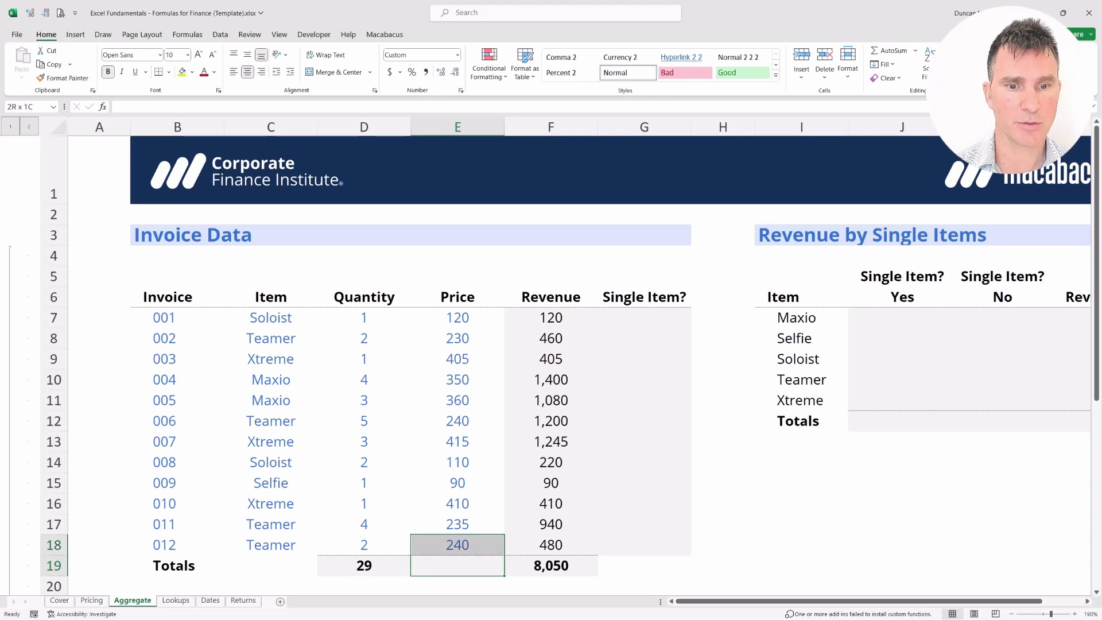
pyautogui.hotkey('shift', 'Up')
pyautogui.hotkey('shift', 'Up')
pyautogui.hotkey('shift', 'Up')
pyautogui.hotkey('shift', 'Up')
pyautogui.hotkey('shift', 'Up')
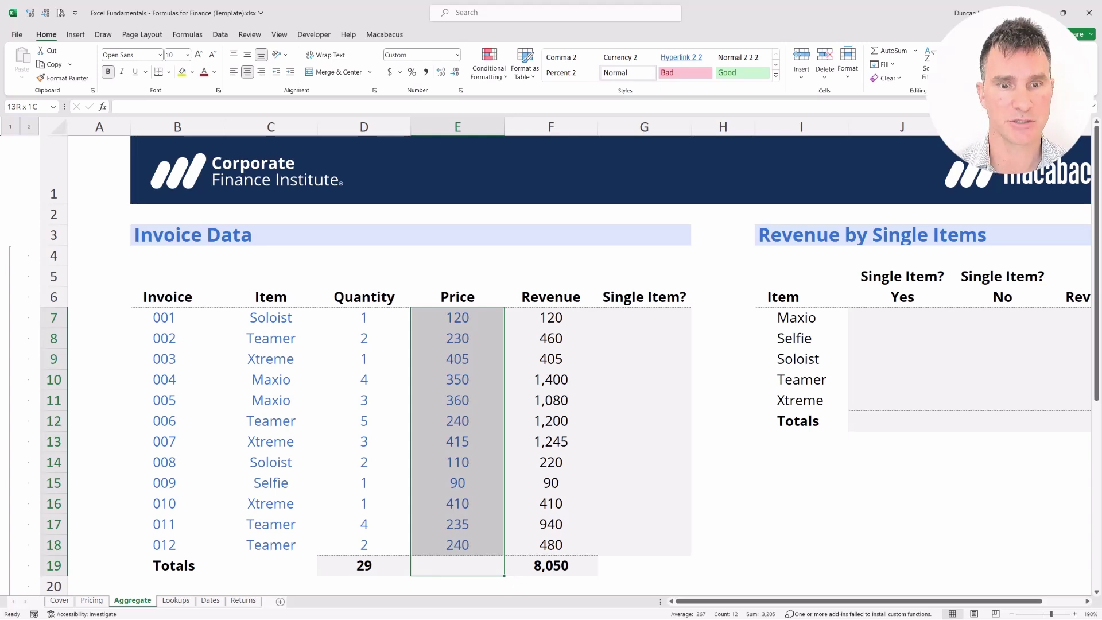
# - Calculate the average price per unit in E19 as total revenue divided by total quantity with =F19/D19
pyautogui.click(458, 565)
pyautogui.write('=')
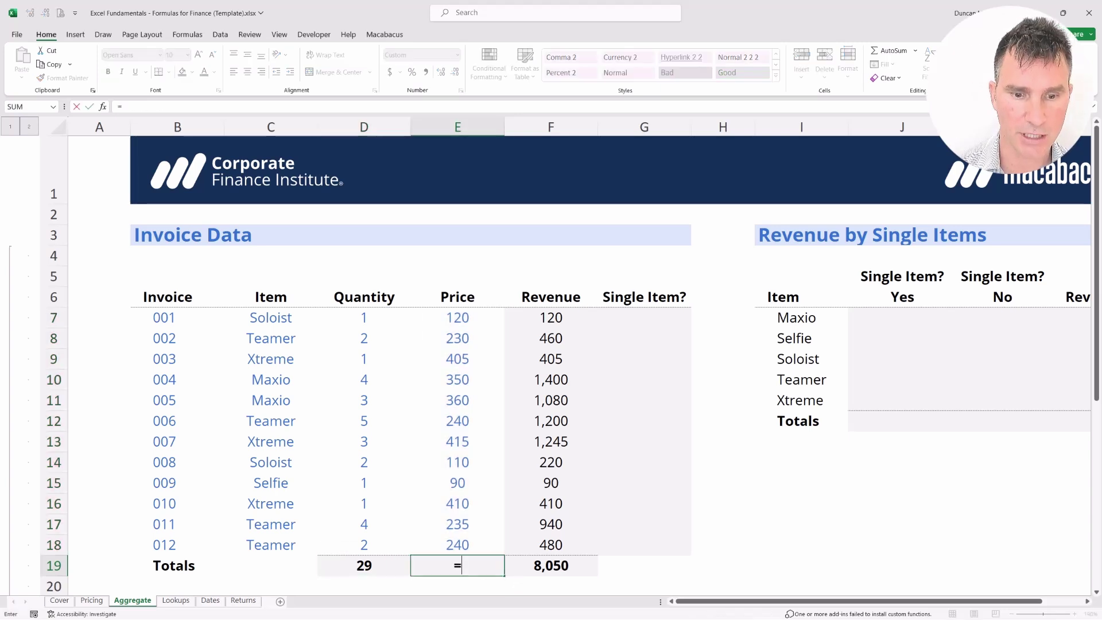
pyautogui.click(551, 565)
pyautogui.write('/')
pyautogui.press('Left')
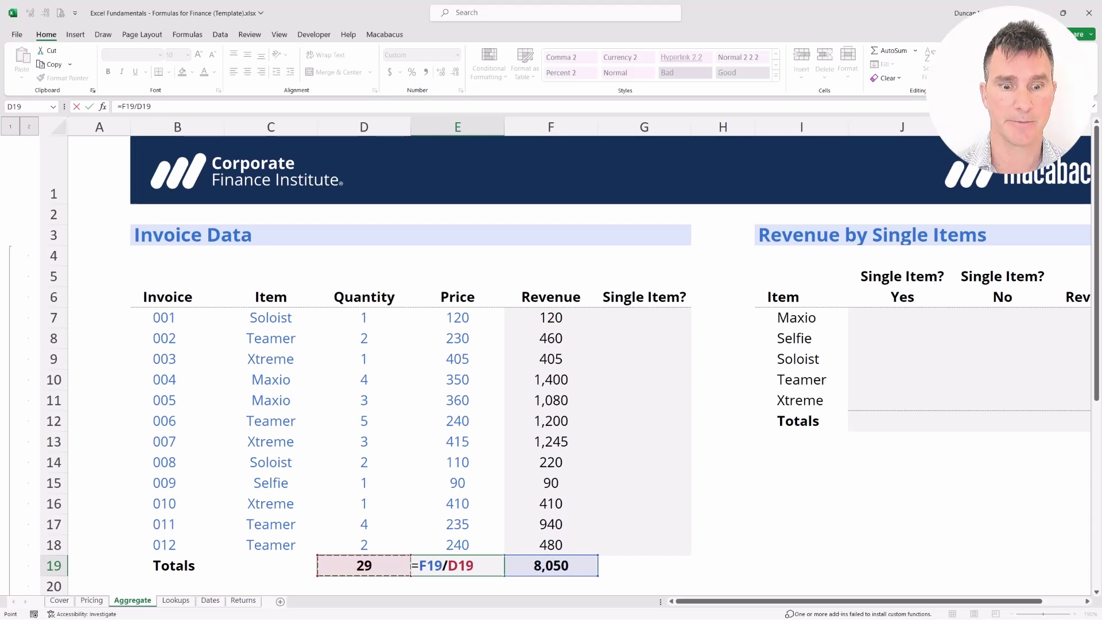
pyautogui.press('Return')
# - Examine the empty Single Item? column alongside the Quantity column of the invoice table
pyautogui.press('Up')
pyautogui.hotkey('ctrl', 'Up')
pyautogui.press('Right')
pyautogui.press('Right')
pyautogui.hotkey('shift', 'Down')
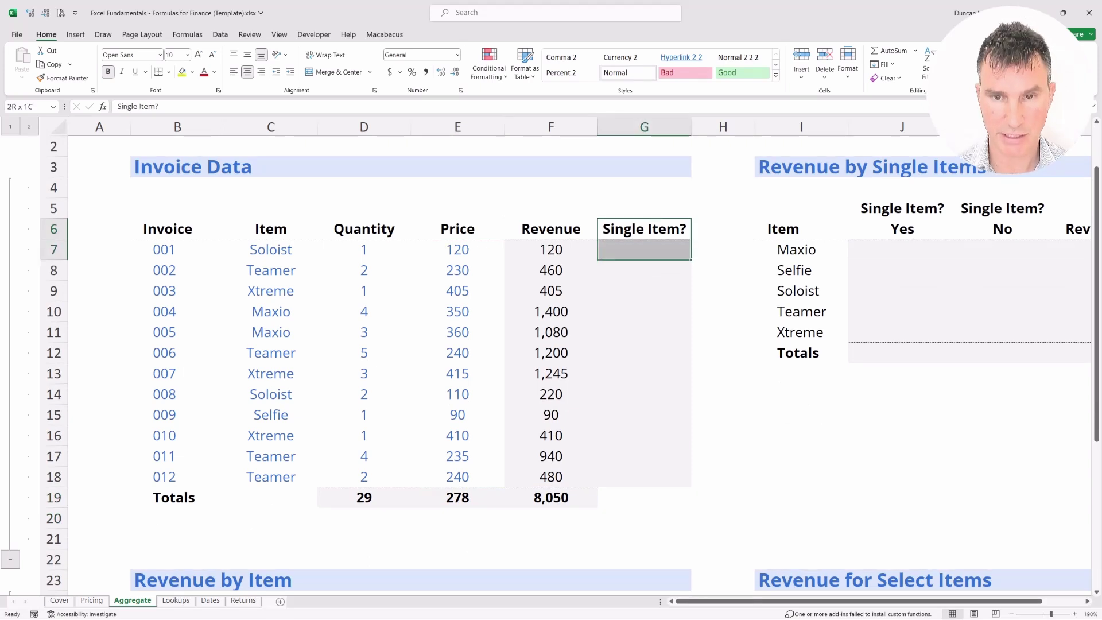
pyautogui.scroll(1, 551, 344)
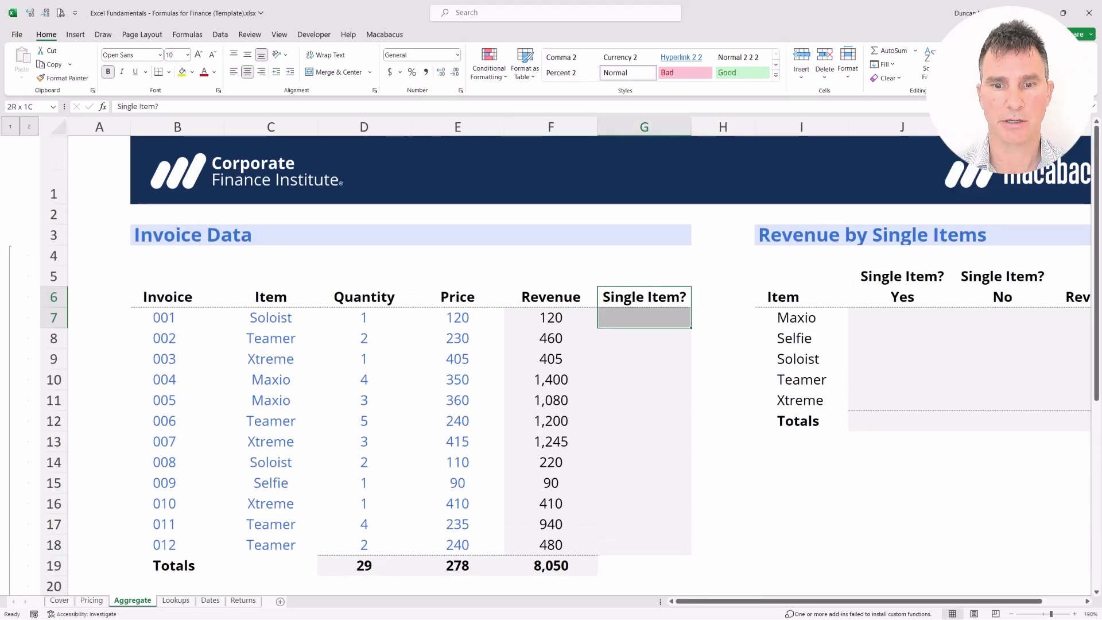
pyautogui.press('Left')
pyautogui.press('Right')
pyautogui.press('Down')
pyautogui.press('Left')
pyautogui.press('Left')
pyautogui.press('Left')
pyautogui.click(364, 297)
pyautogui.moveTo(364, 297); pyautogui.dragTo(364, 317)
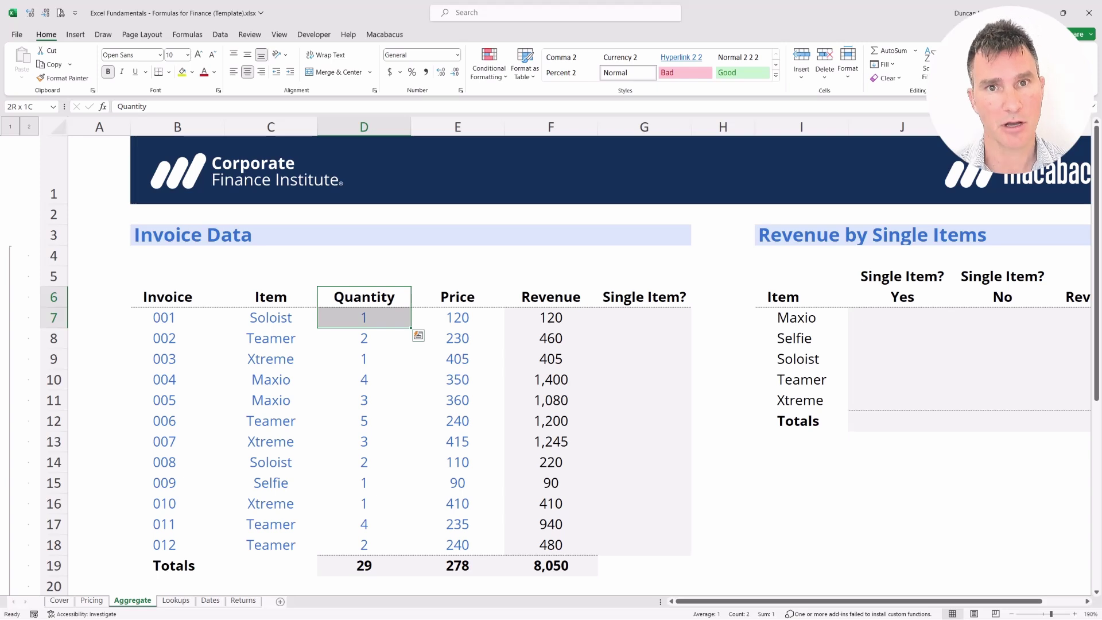
pyautogui.press('Right')
pyautogui.press('Right')
pyautogui.press('Right')
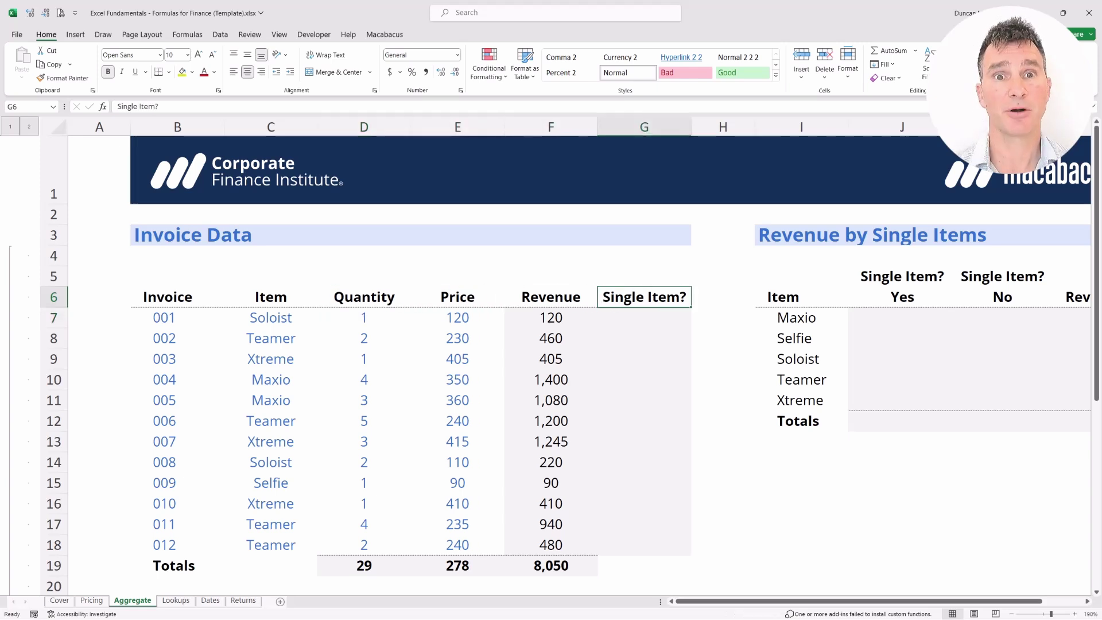
pyautogui.hotkey('shift', 'Down')
pyautogui.hotkey('shift', 'Up')
pyautogui.hotkey('shift', 'Down')
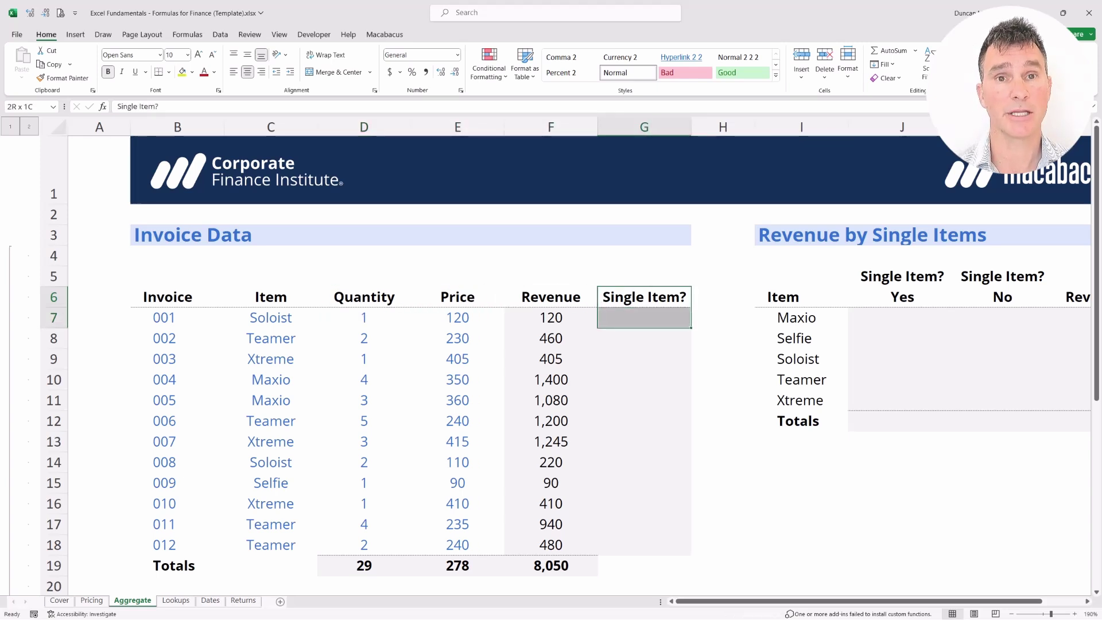
# - Flag whether invoice 001 is for a single item in G7 with =IF(D7=1,"Yes","No")
pyautogui.press('Down')
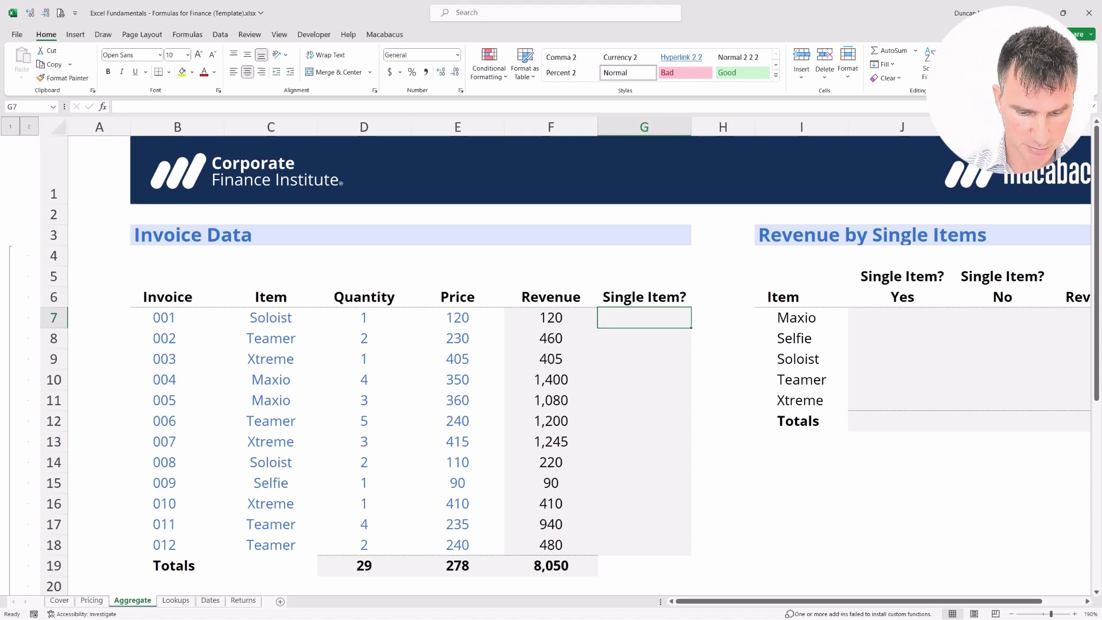
pyautogui.write('=IF')
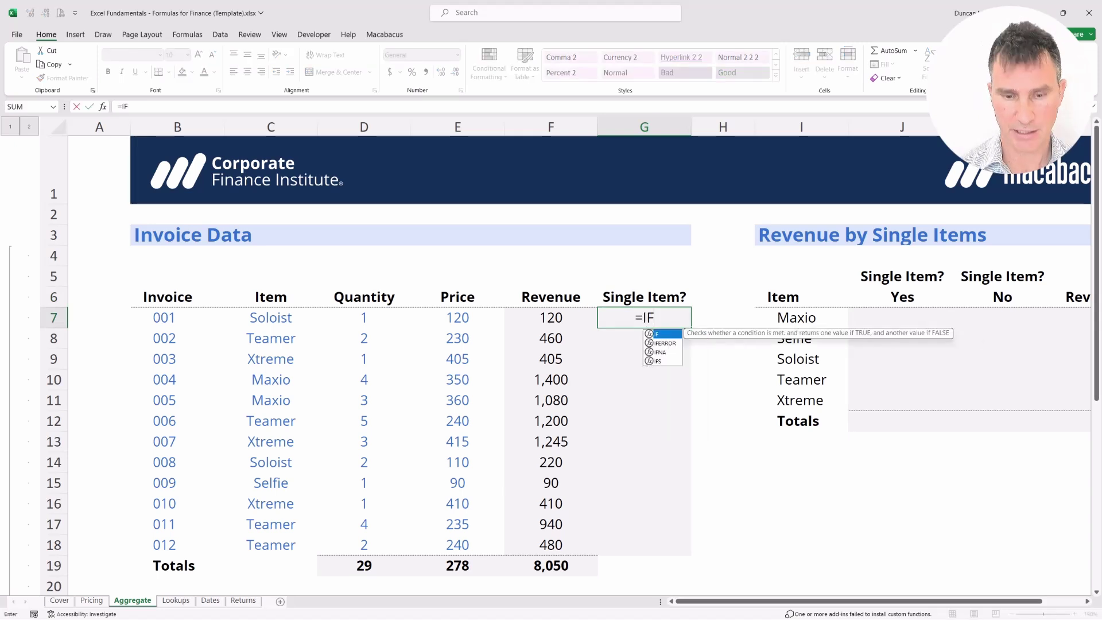
pyautogui.write('(')
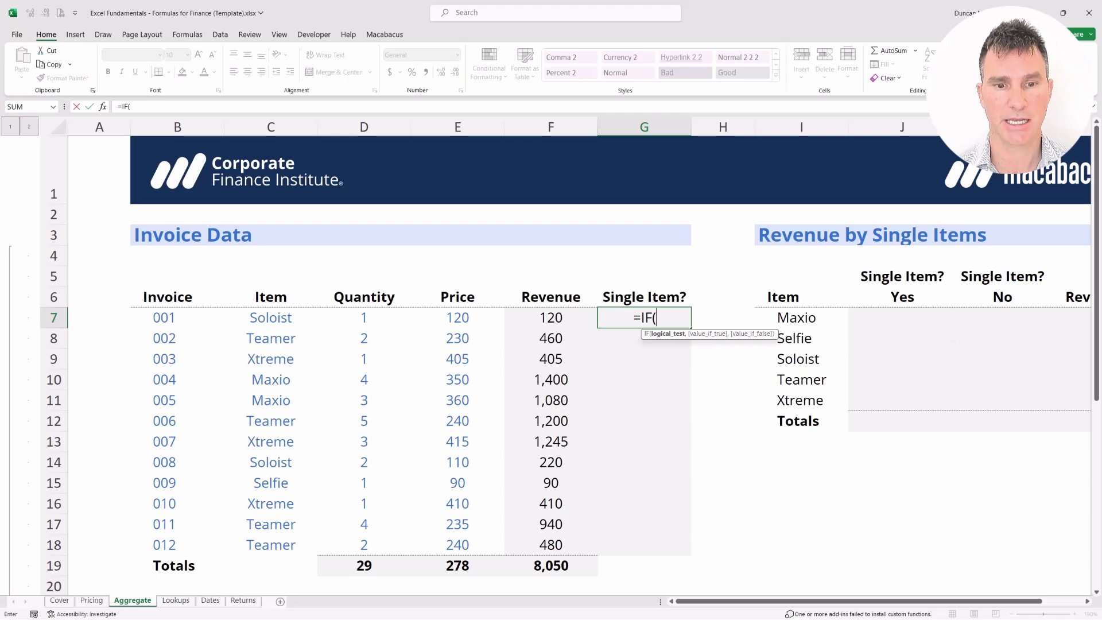
pyautogui.press('Left')
pyautogui.press('Left')
pyautogui.press('Left')
pyautogui.write('=1')
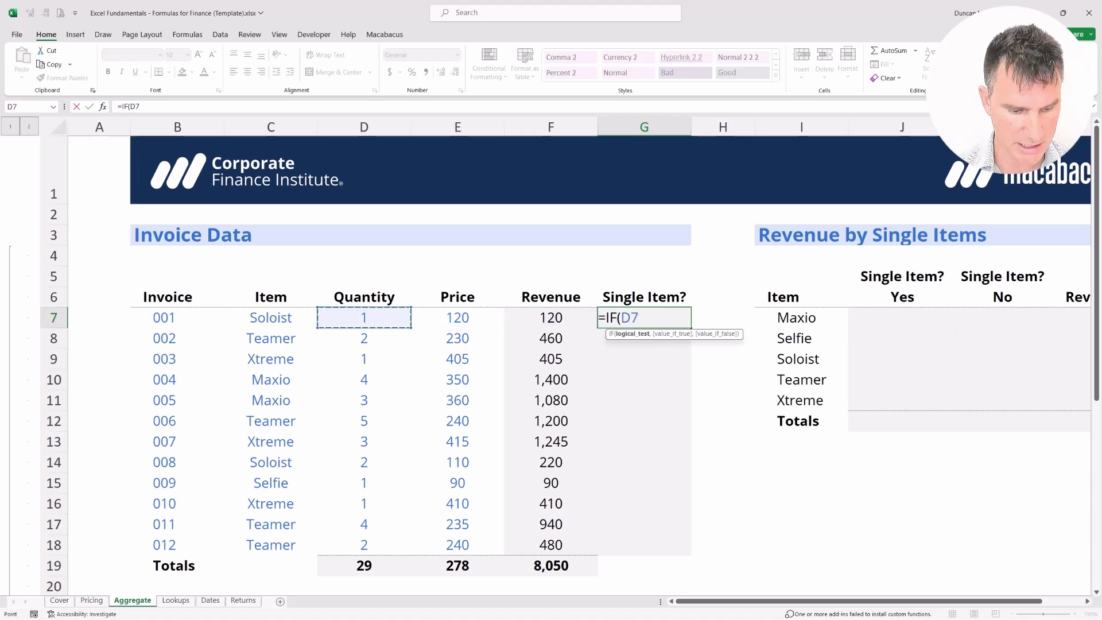
pyautogui.write(',')
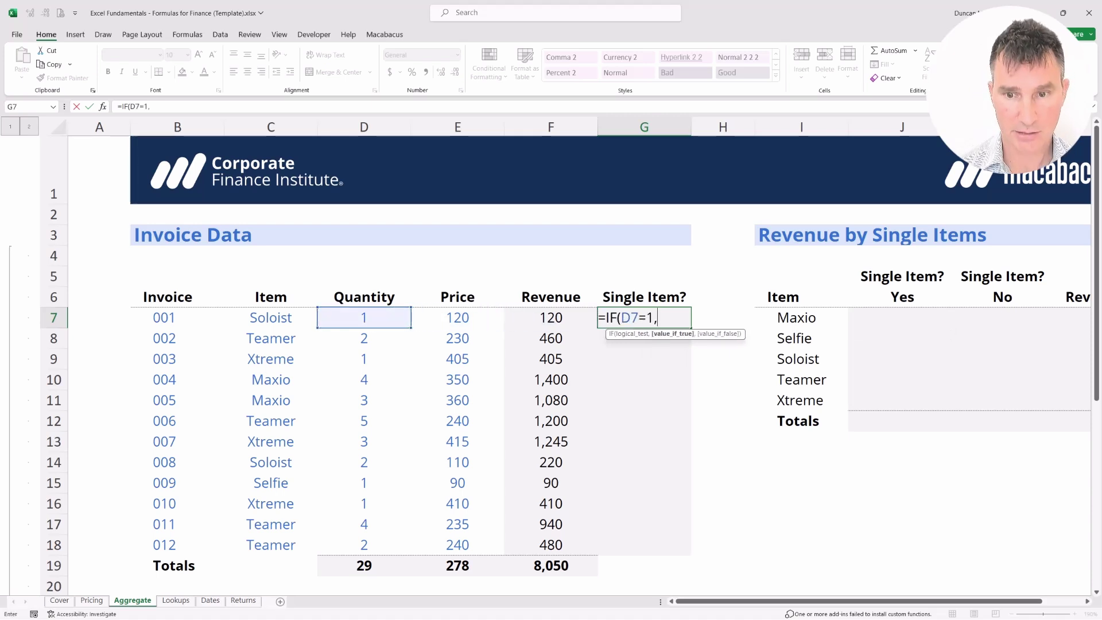
pyautogui.write('"Yes')
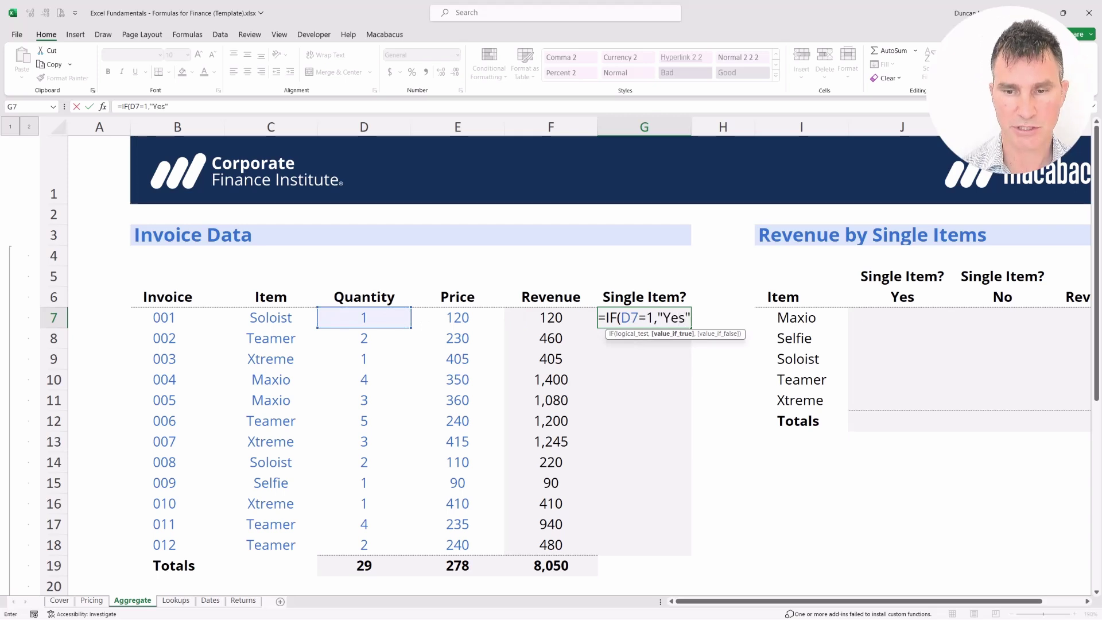
pyautogui.write('",')
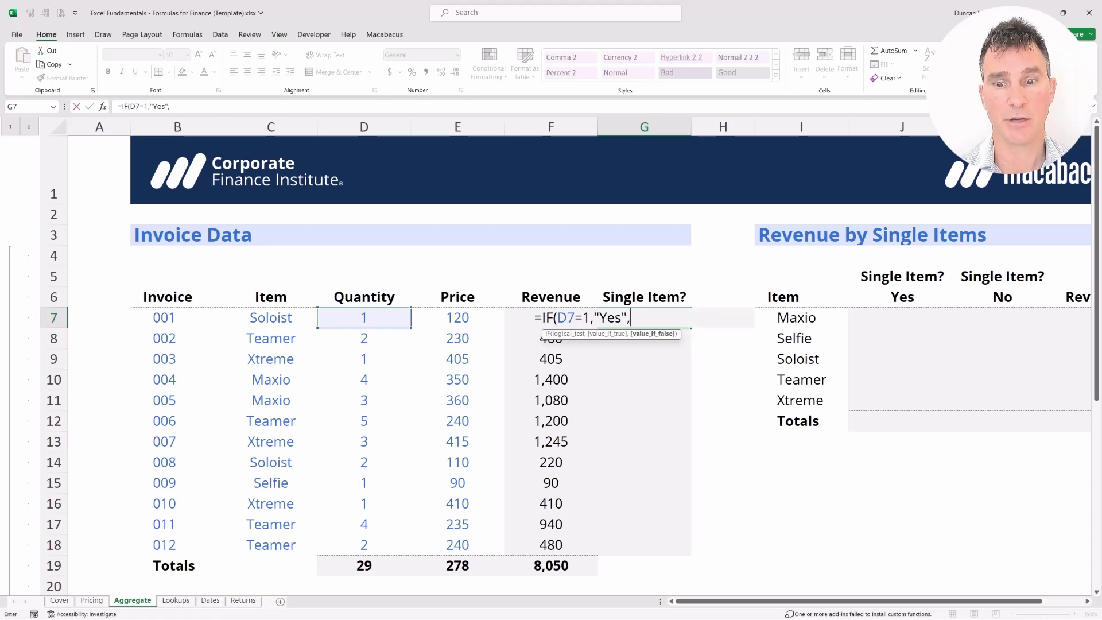
pyautogui.write('"No')
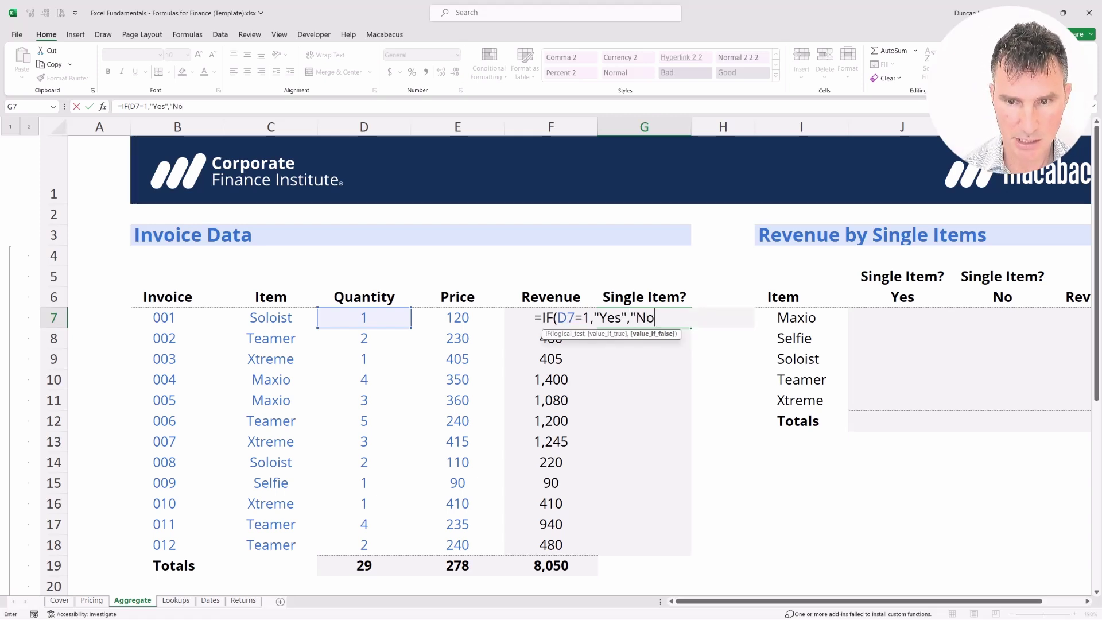
pyautogui.write('"')
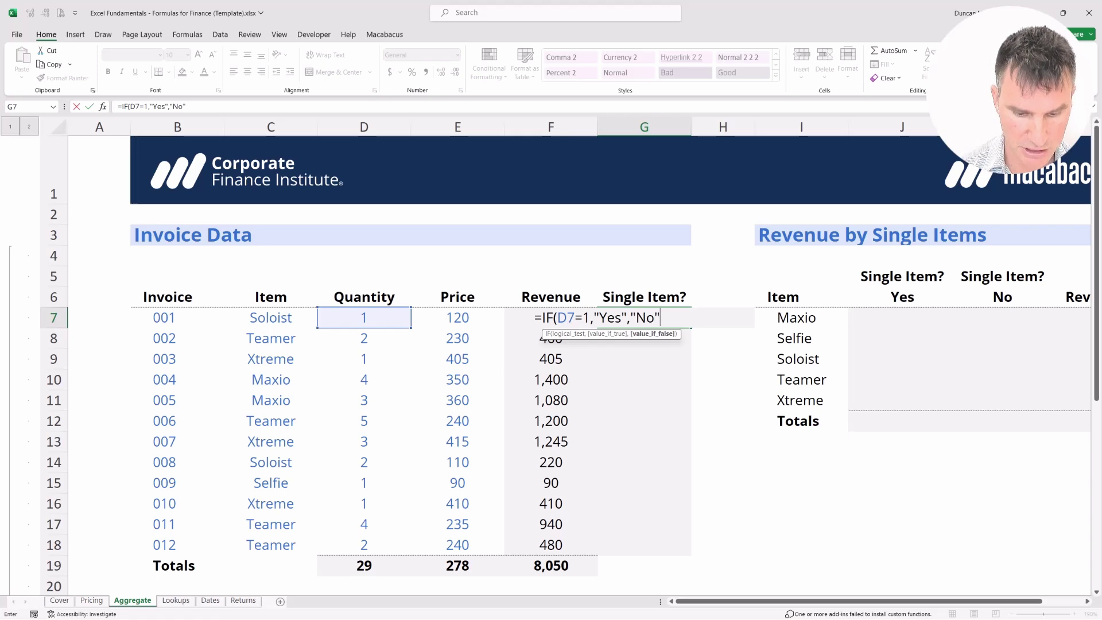
pyautogui.write(')')
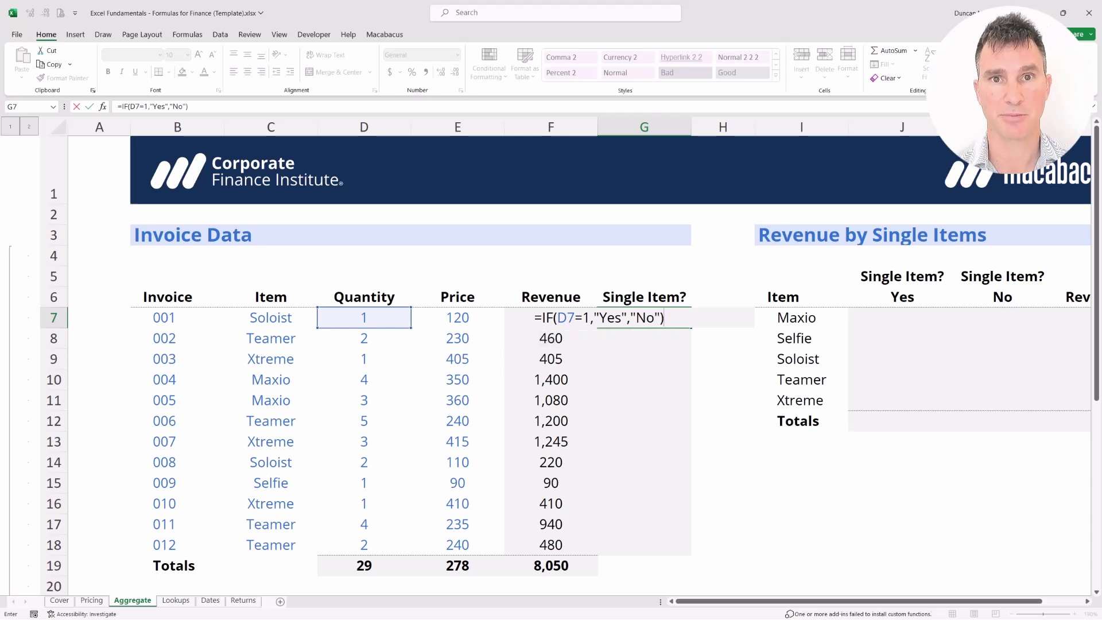
pyautogui.press('Return')
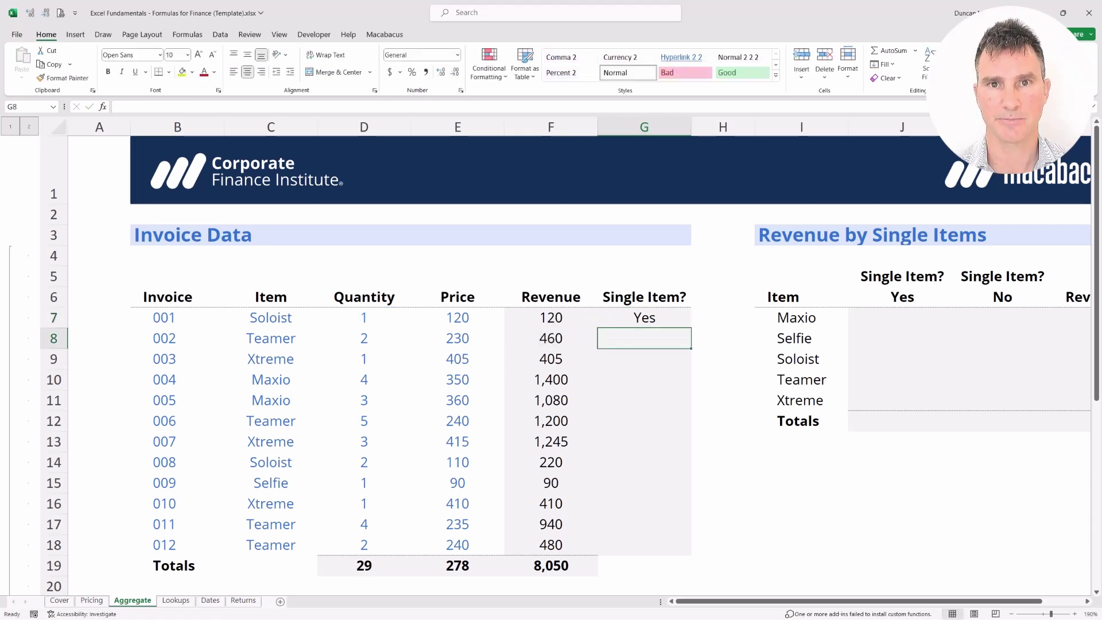
# - Fill the G7 Single Item? formula down through G18 for all invoices
pyautogui.press('Up')
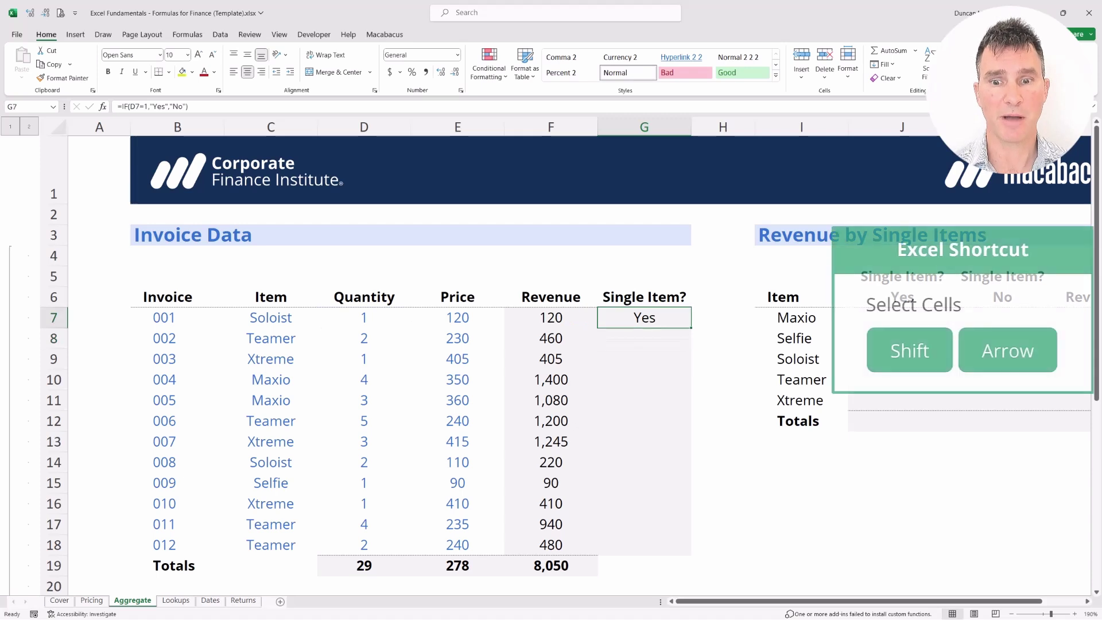
pyautogui.hotkey('shift', 'Down')
pyautogui.hotkey('shift', 'Down')
pyautogui.hotkey('shift', 'Down')
pyautogui.hotkey('shift', 'Down')
pyautogui.hotkey('shift', 'Down')
pyautogui.hotkey('shift', 'Down')
pyautogui.hotkey('shift', 'Down')
pyautogui.hotkey('shift', 'Down')
pyautogui.hotkey('shift', 'Down')
pyautogui.hotkey('shift', 'Down')
pyautogui.hotkey('shift', 'Down')
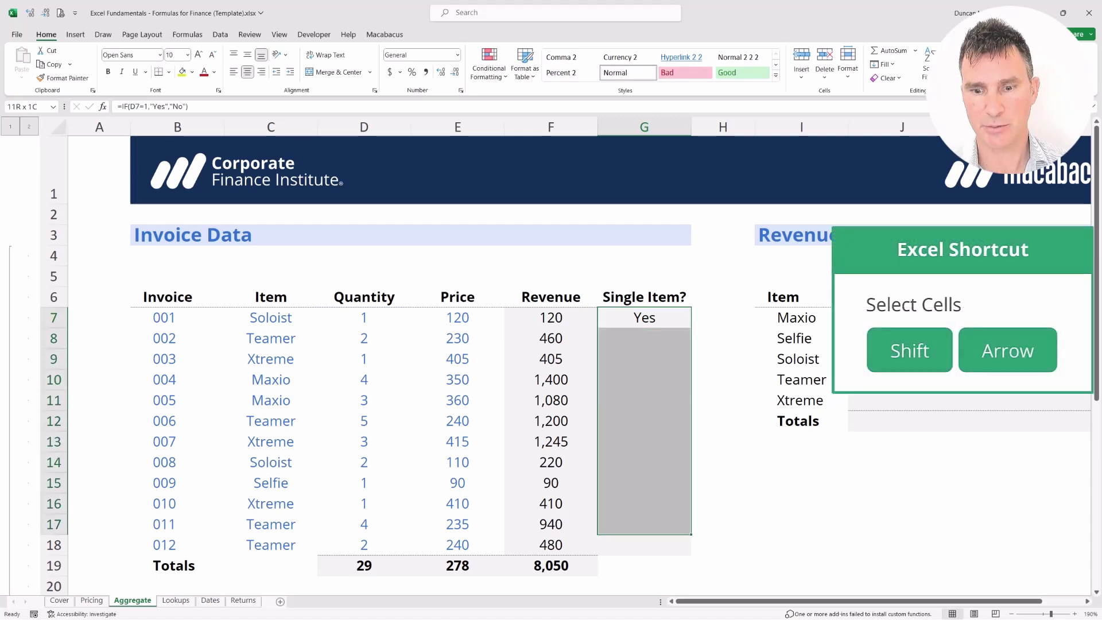
pyautogui.hotkey('ctrl', 'd')
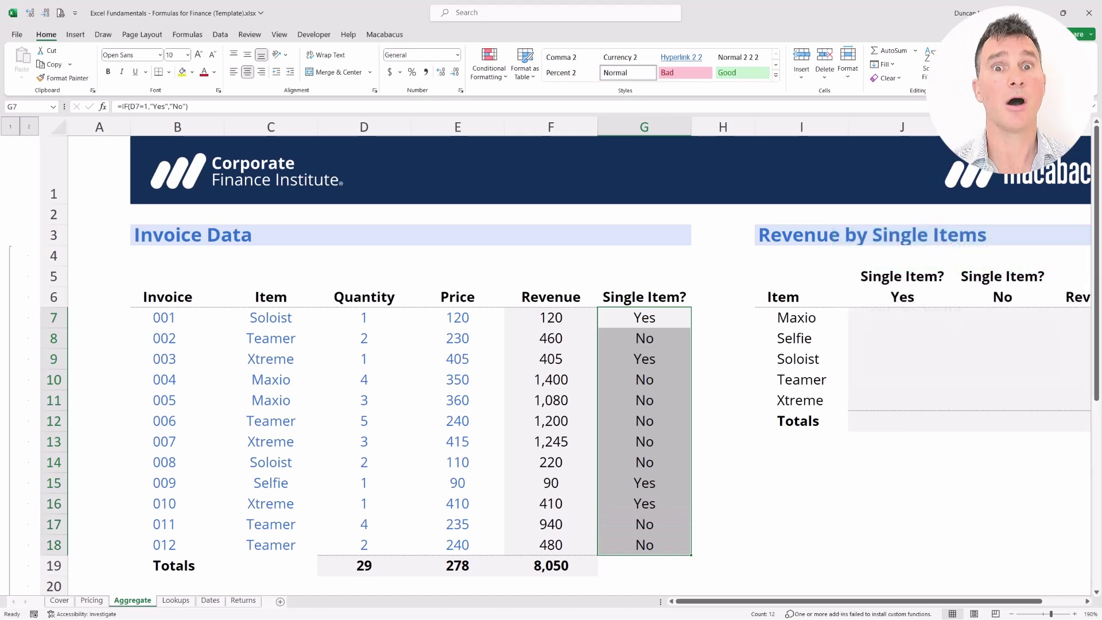
# - Check the Single Item? flags against the quantities for invoices 003, 009 and 010 in the invoice table
pyautogui.press('Left')
pyautogui.press('Left')
pyautogui.press('Left')
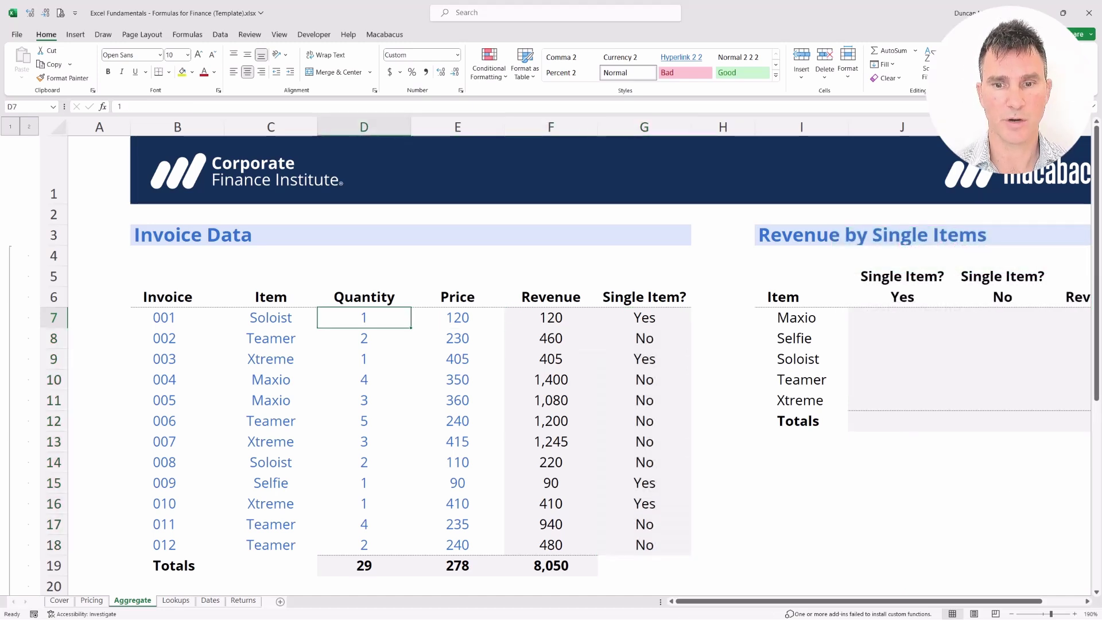
pyautogui.hotkey('ctrl', 'shift', 'Right')
pyautogui.press('Down')
pyautogui.press('Down')
pyautogui.hotkey('ctrl', 'shift', 'Right')
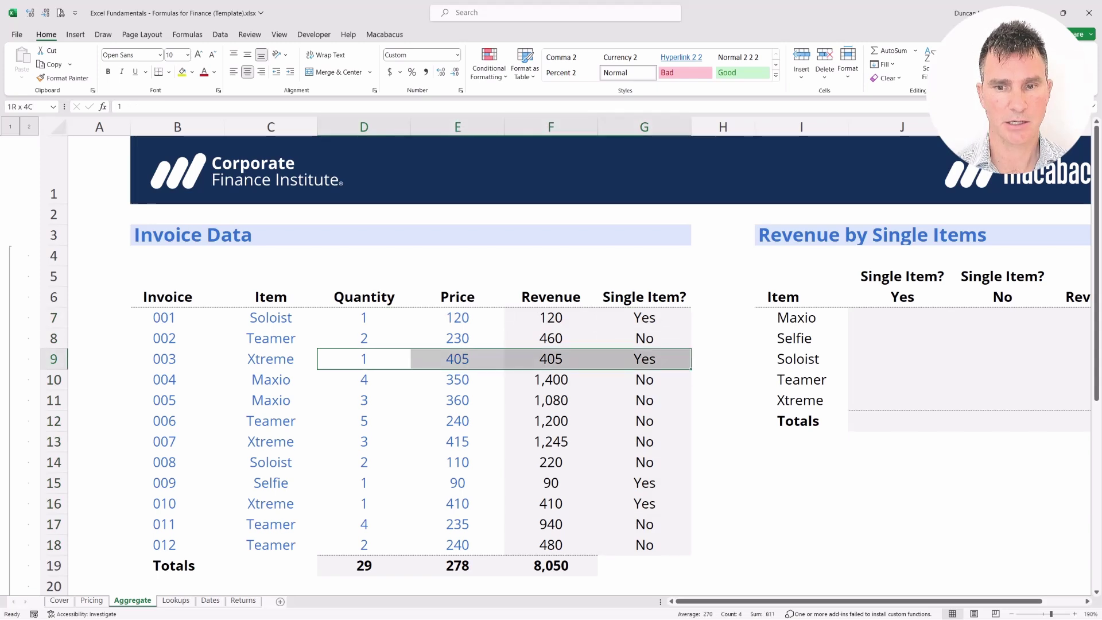
pyautogui.press('Down')
pyautogui.press('Down')
pyautogui.press('Down')
pyautogui.press('Down')
pyautogui.press('Down')
pyautogui.press('Down')
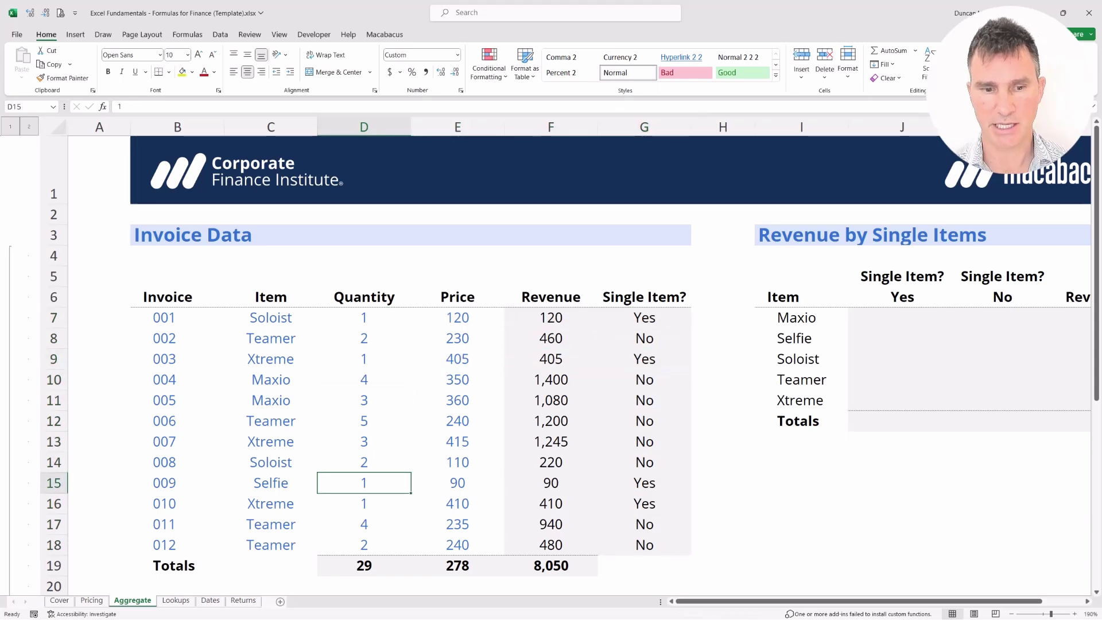
pyautogui.hotkey('shift', 'Down')
pyautogui.hotkey('ctrl', 'shift', 'Right')
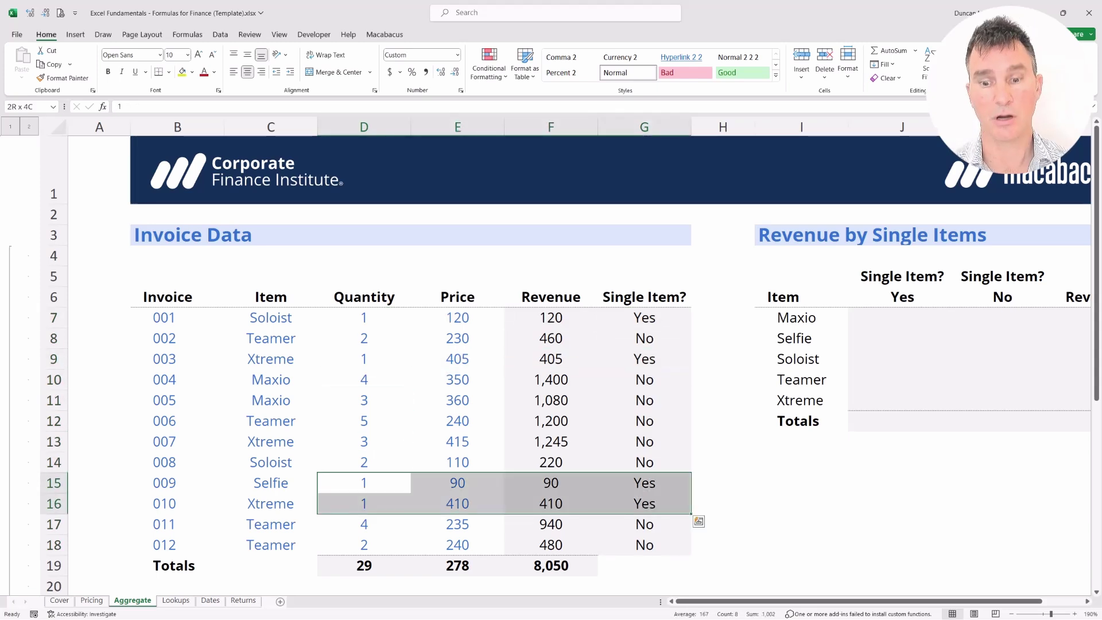
pyautogui.press('Left')
pyautogui.press('Right')
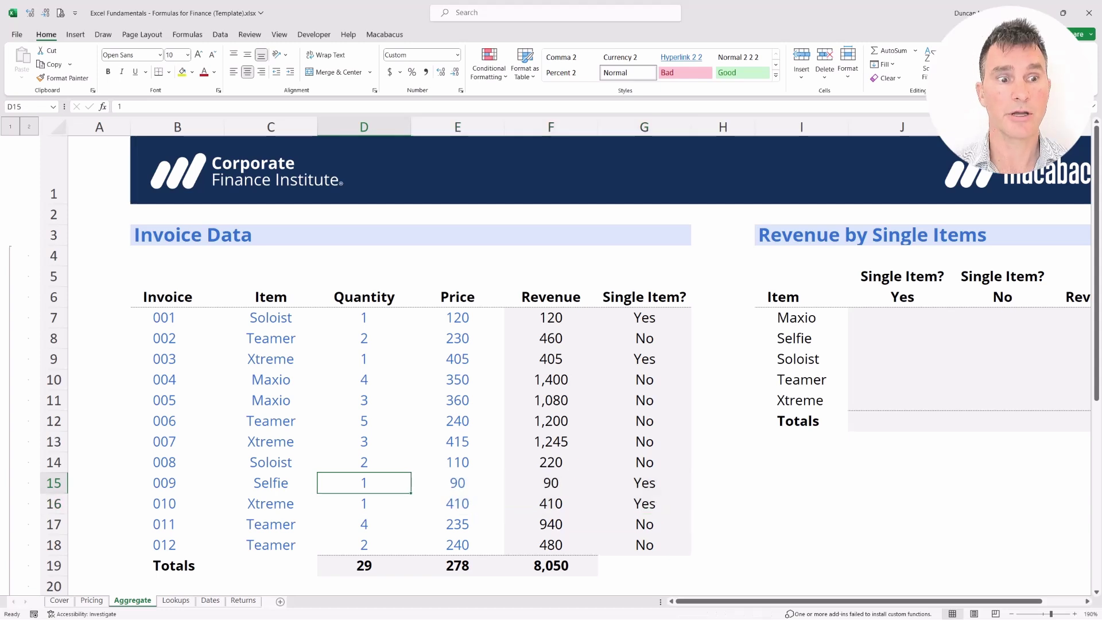
pyautogui.hotkey('ctrl', 'Left')
pyautogui.hotkey('ctrl', 'Up')
pyautogui.hotkey('ctrl', 'Up')
pyautogui.press('Left')
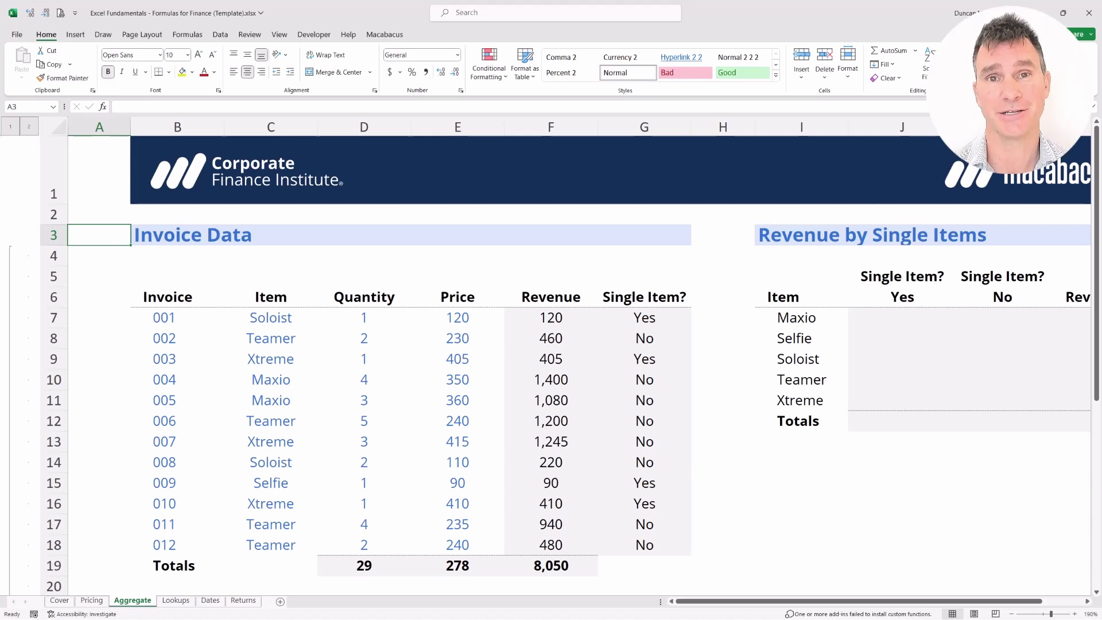
# - Examine the Revenue by Item table's item list and its empty Invoices, Quantity, Price and Revenue columns
pyautogui.click(384, 34)
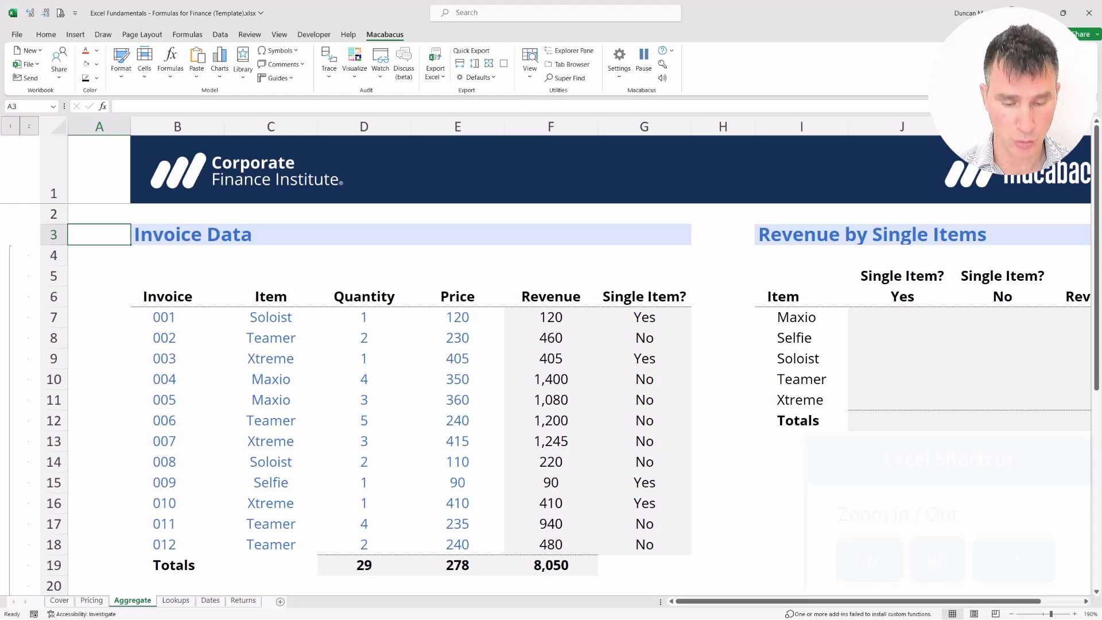
pyautogui.hotkey('ctrl', 'alt', '-')
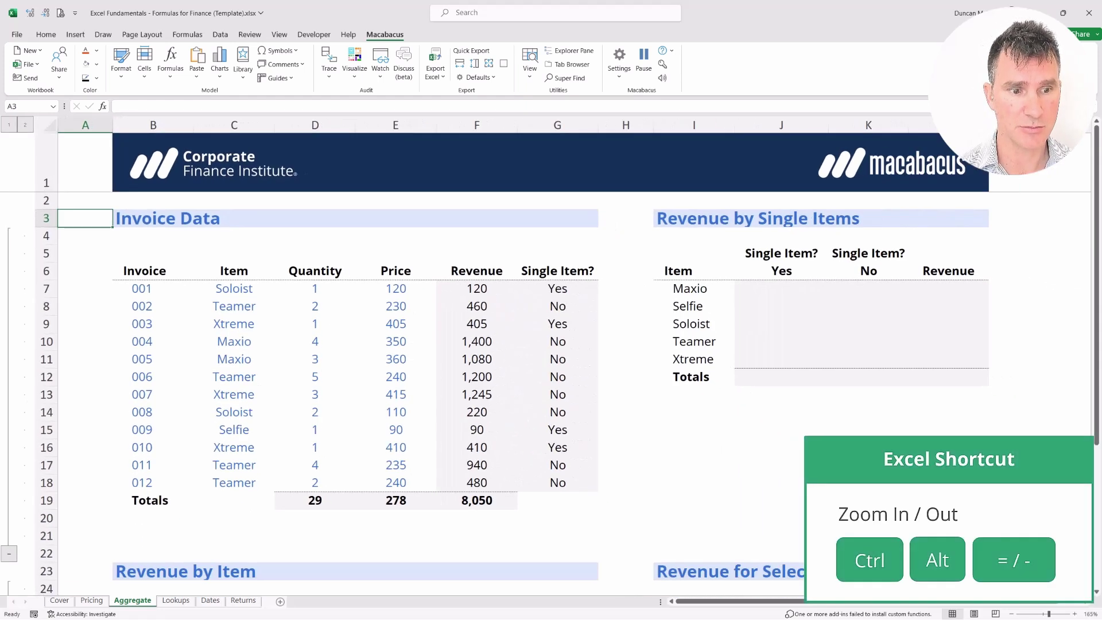
pyautogui.hotkey('ctrl', 'alt', '-')
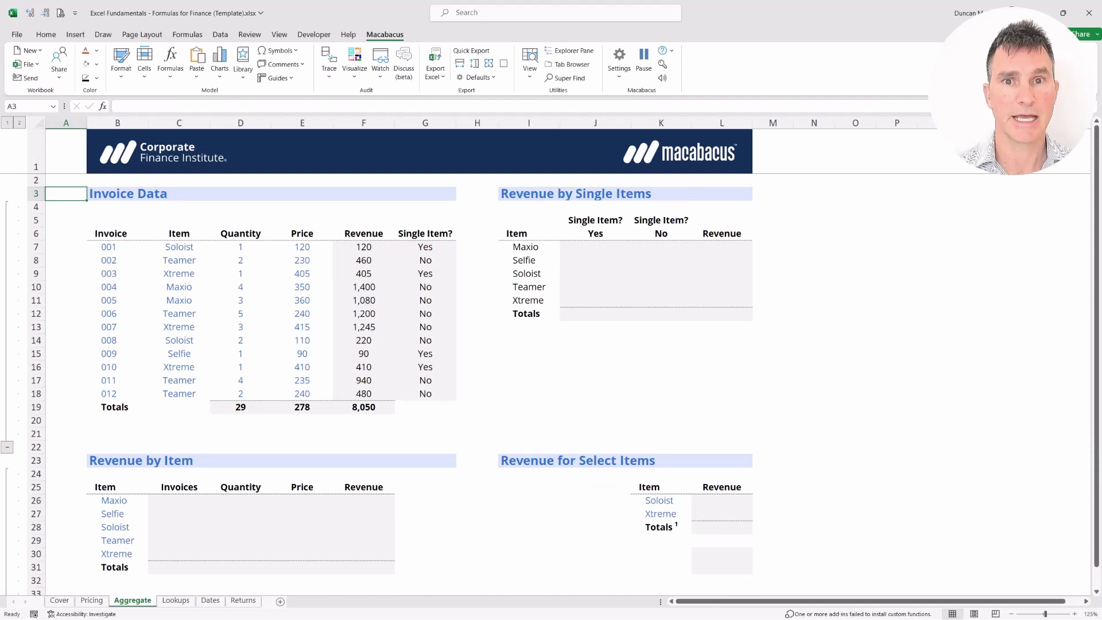
pyautogui.click(118, 460)
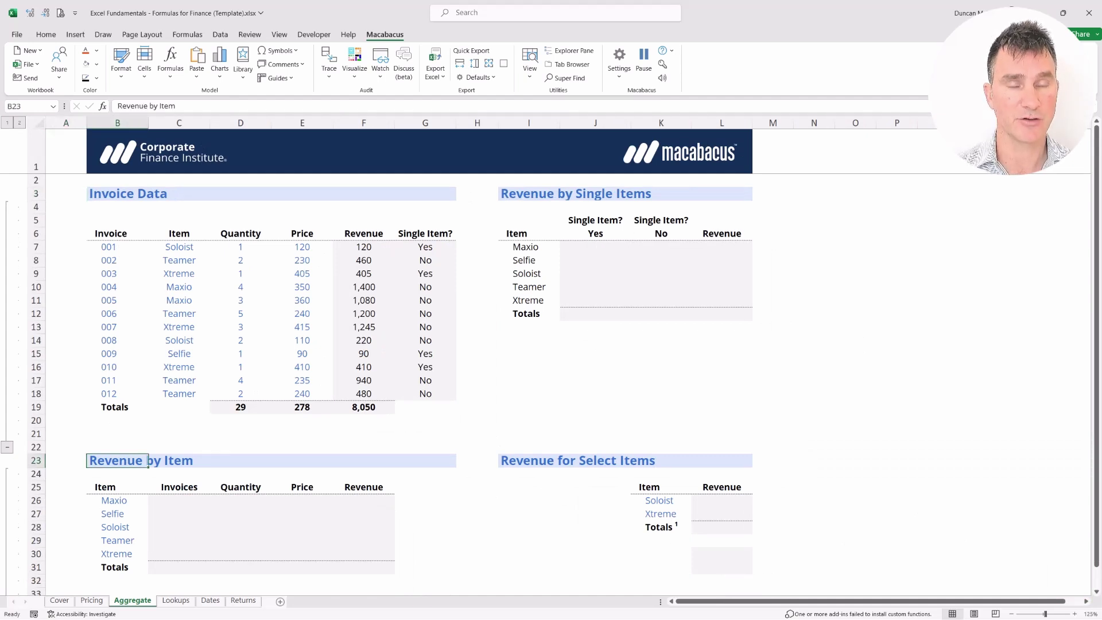
pyautogui.press('Down')
pyautogui.press('Down')
pyautogui.hotkey('shift', 'Down')
pyautogui.hotkey('shift', 'Down')
pyautogui.hotkey('shift', 'Down')
pyautogui.hotkey('shift', 'Down')
pyautogui.hotkey('shift', 'Down')
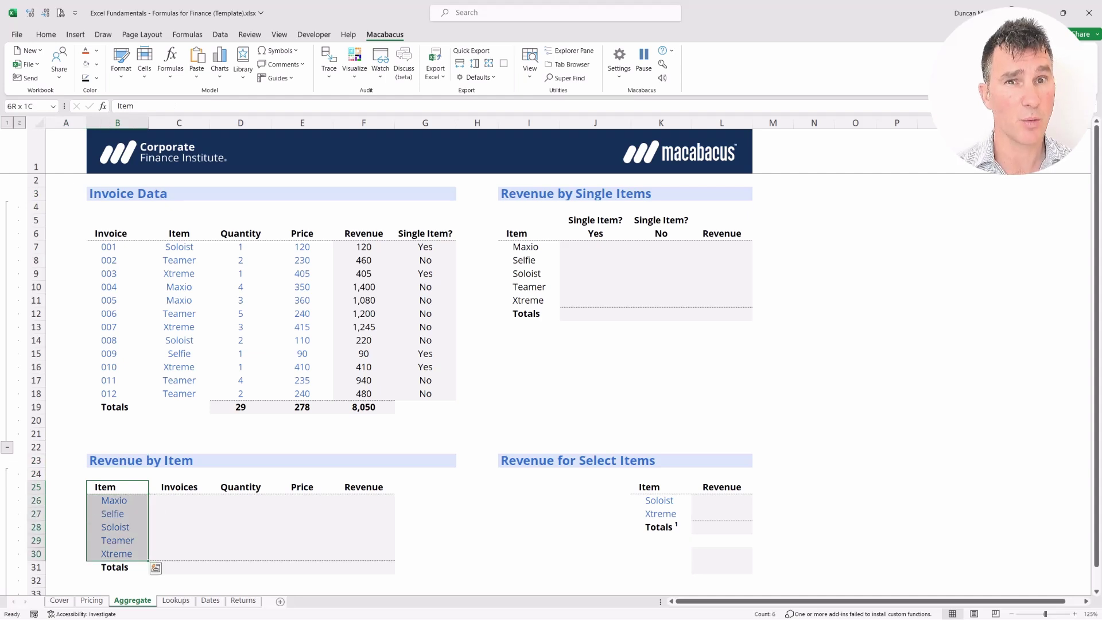
pyautogui.hotkey('shift', 'Right')
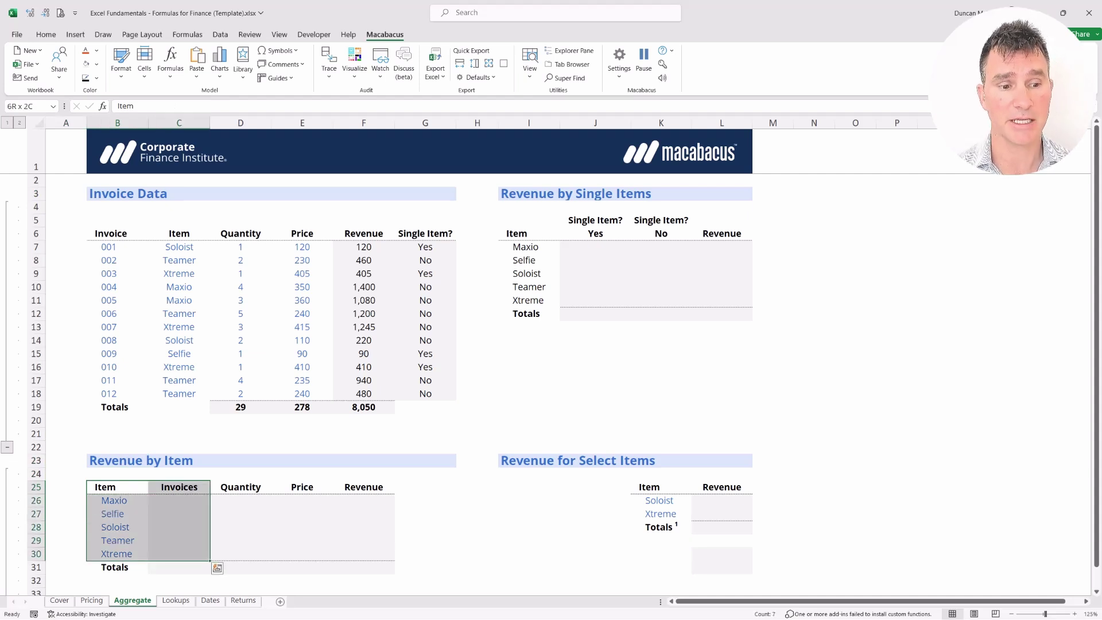
pyautogui.press('Up')
pyautogui.press('Down')
pyautogui.hotkey('shift', 'Down')
pyautogui.hotkey('shift', 'Right')
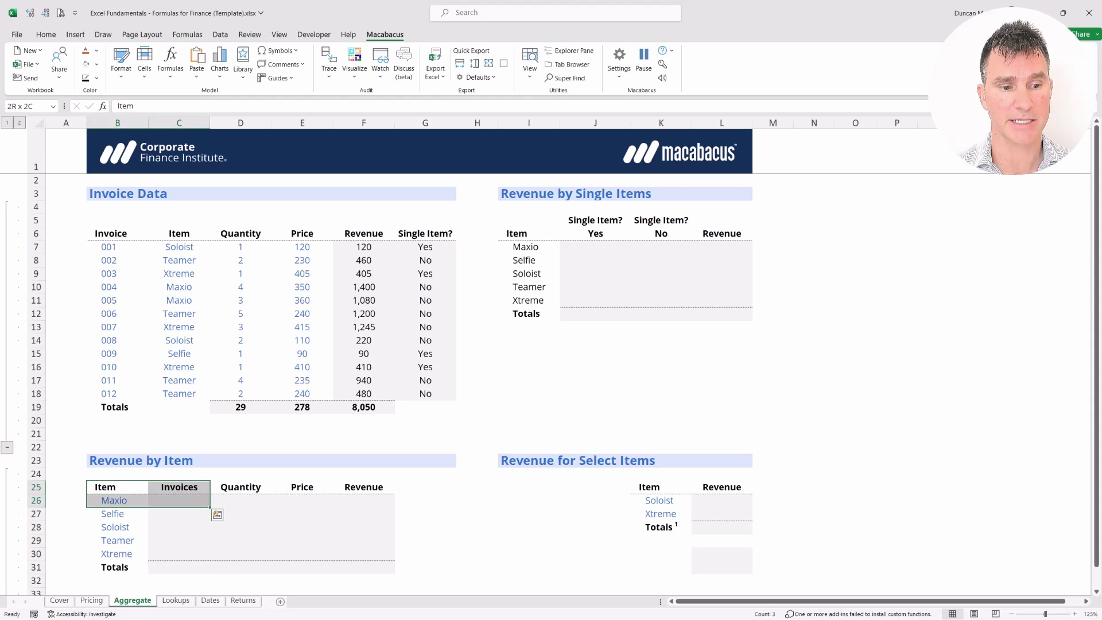
pyautogui.hotkey('shift', 'Right')
pyautogui.hotkey('shift', 'Right')
pyautogui.hotkey('shift', 'Right')
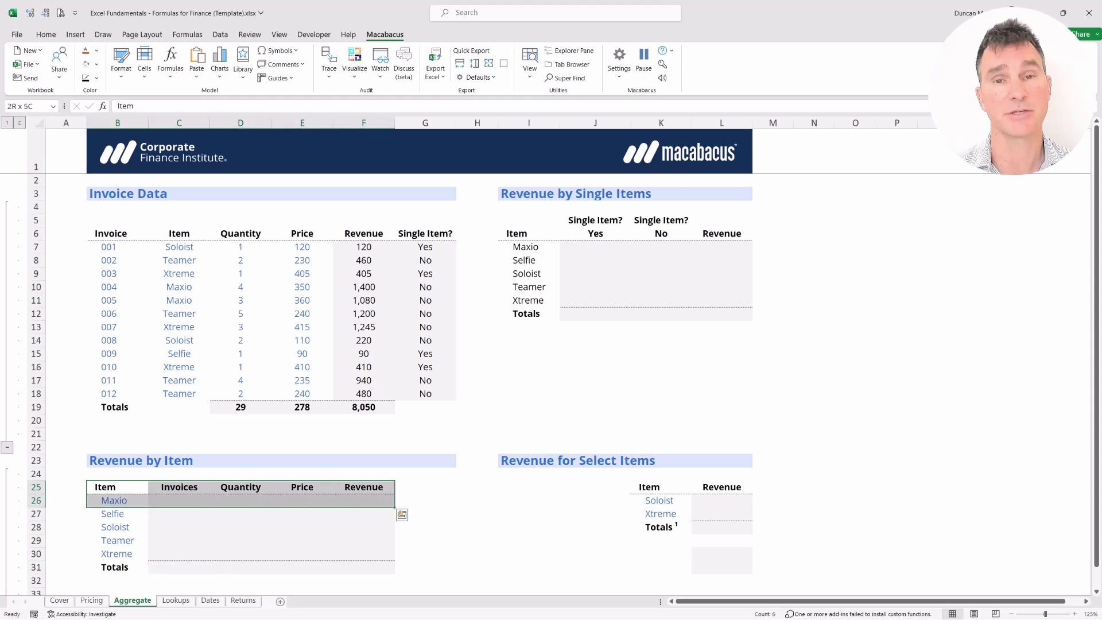
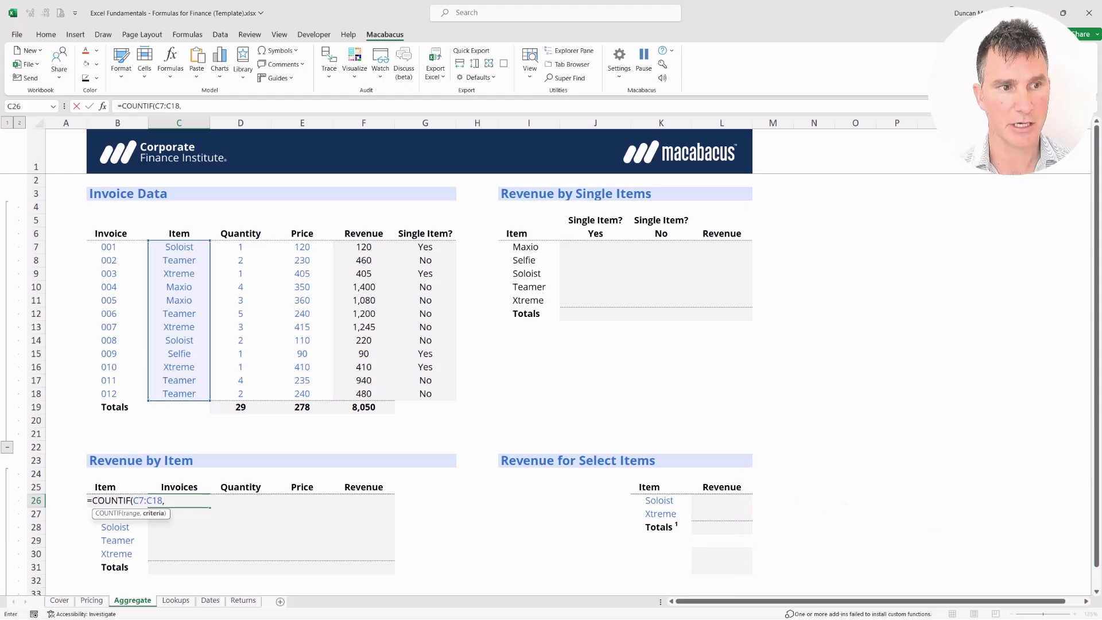
# - Count Maxio's invoices in C26 by completing the formula =COUNTIF(C7:C18,B26)
pyautogui.press('Left')
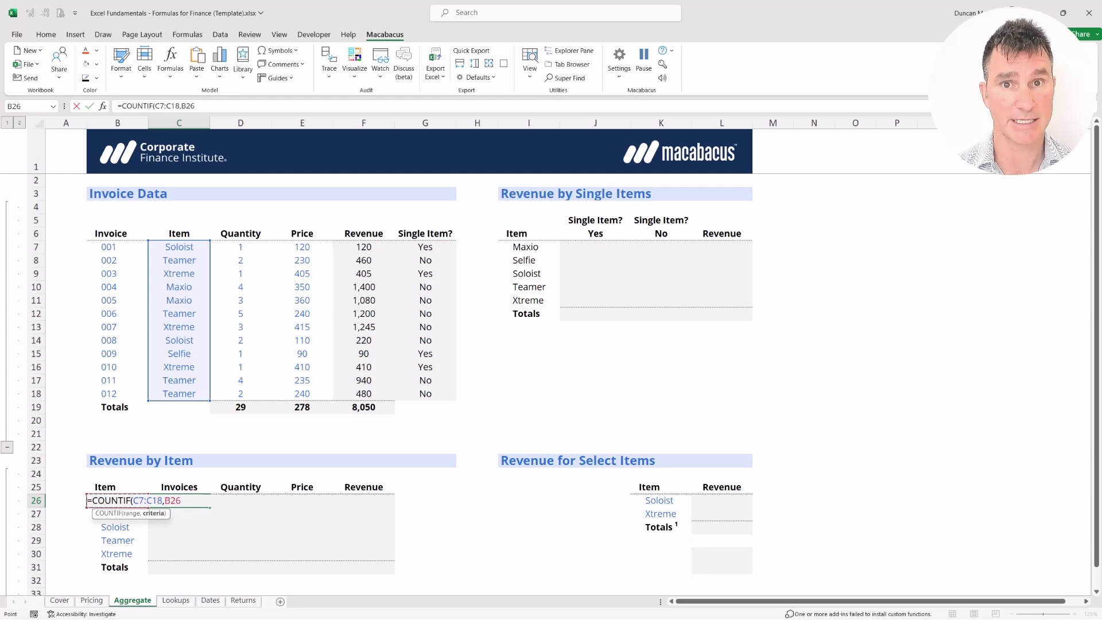
pyautogui.write(')')
pyautogui.press('Return')
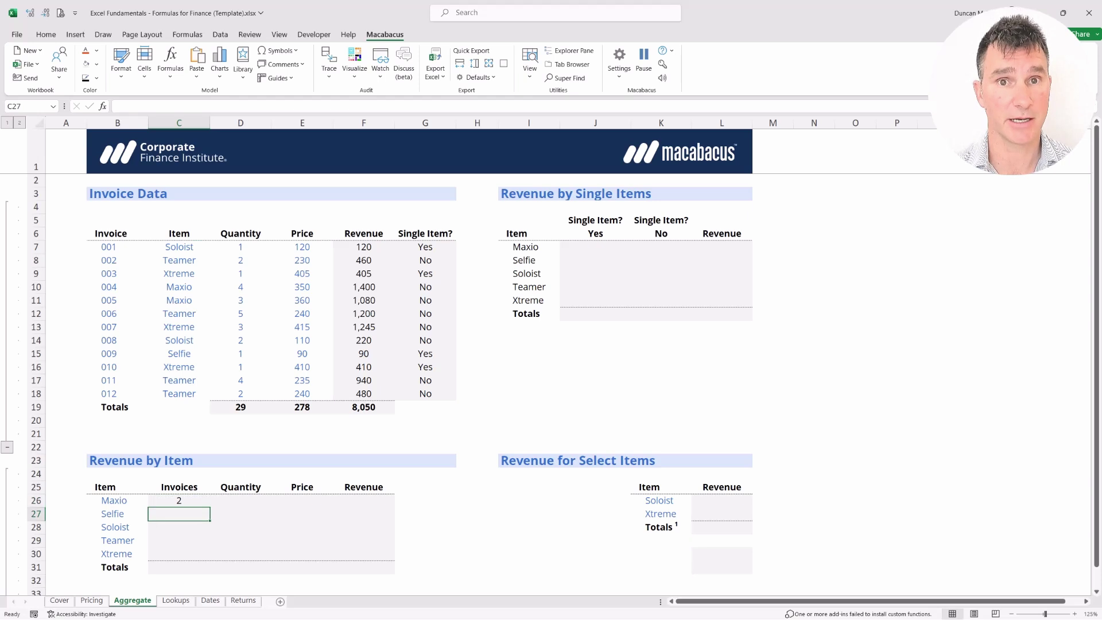
# - Lock the COUNTIF range in C26 as absolute so the formula reads =COUNTIF($C$7:$C$18,B26)
pyautogui.press('Up')
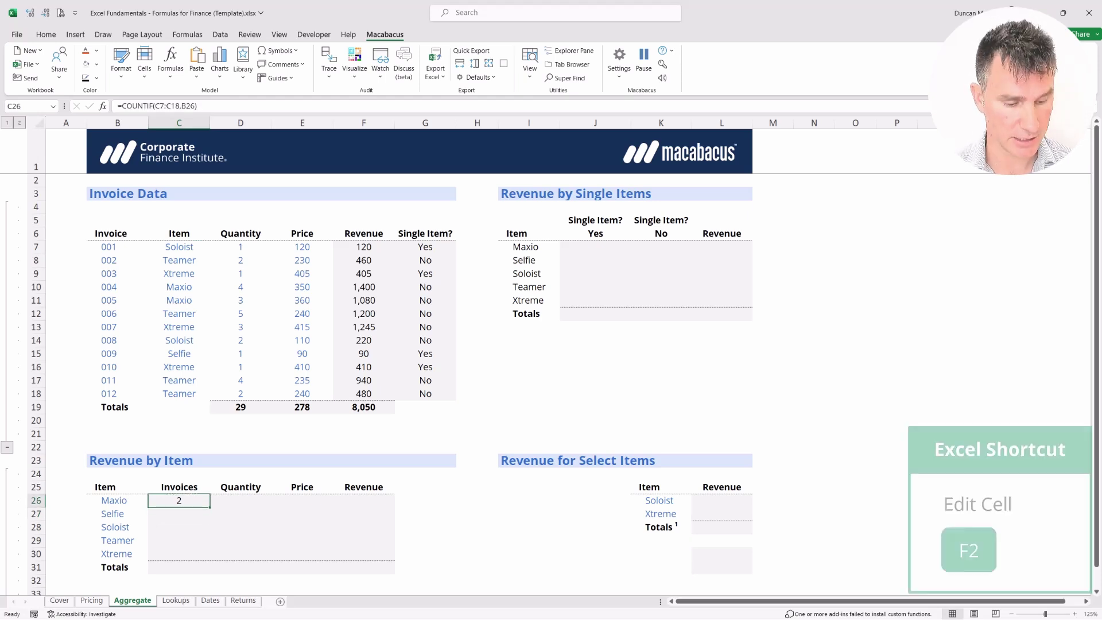
pyautogui.press('F2')
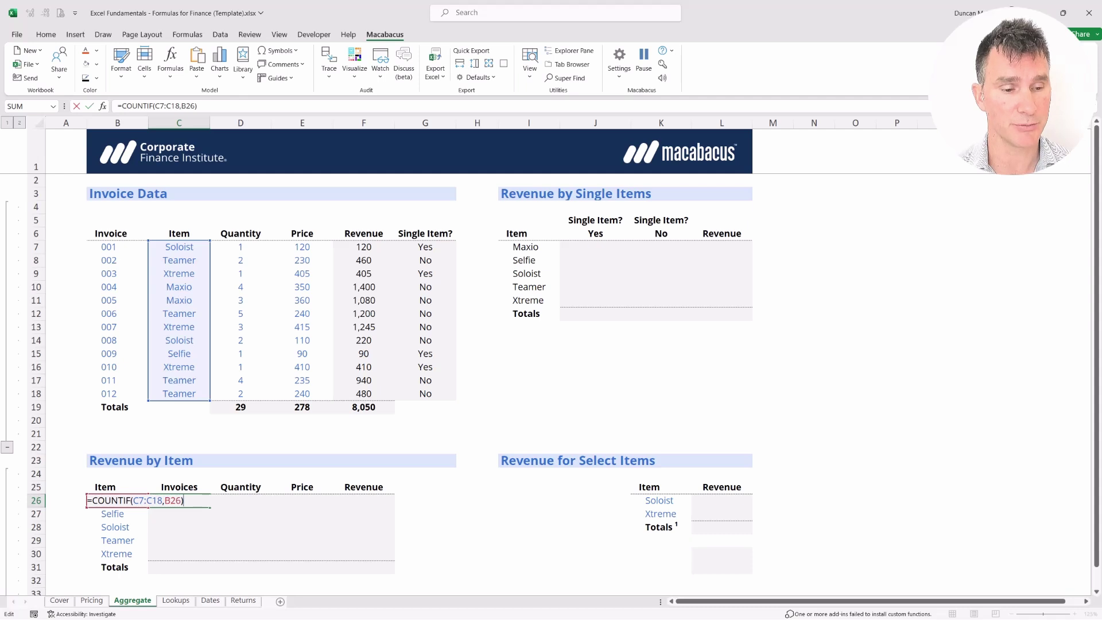
pyautogui.press('Left')
pyautogui.press('Left')
pyautogui.press('Left')
pyautogui.press('Left')
pyautogui.press('Left')
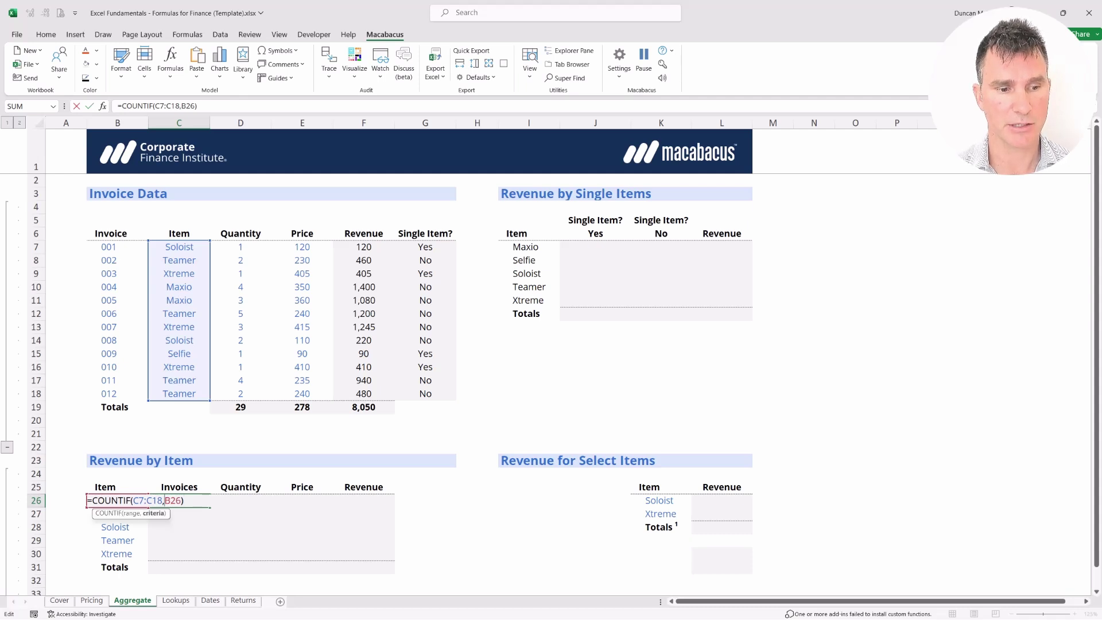
pyautogui.hotkey('shift', 'Left')
pyautogui.hotkey('shift', 'Left')
pyautogui.hotkey('shift', 'Left')
pyautogui.hotkey('shift', 'Left')
pyautogui.hotkey('shift', 'Left')
pyautogui.hotkey('shift', 'Left')
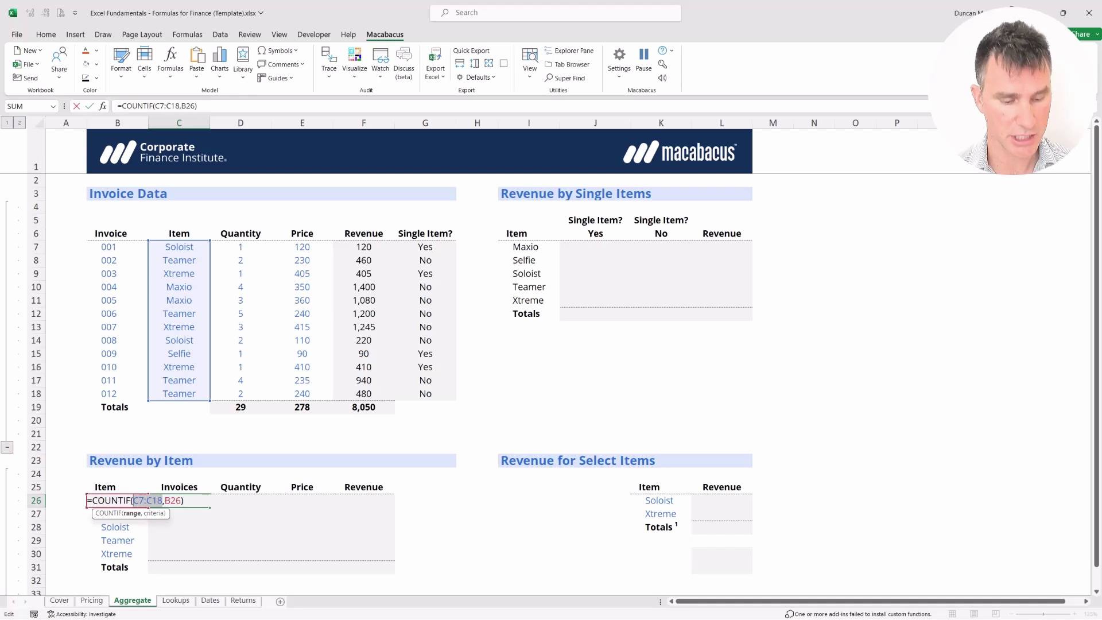
pyautogui.press('F4')
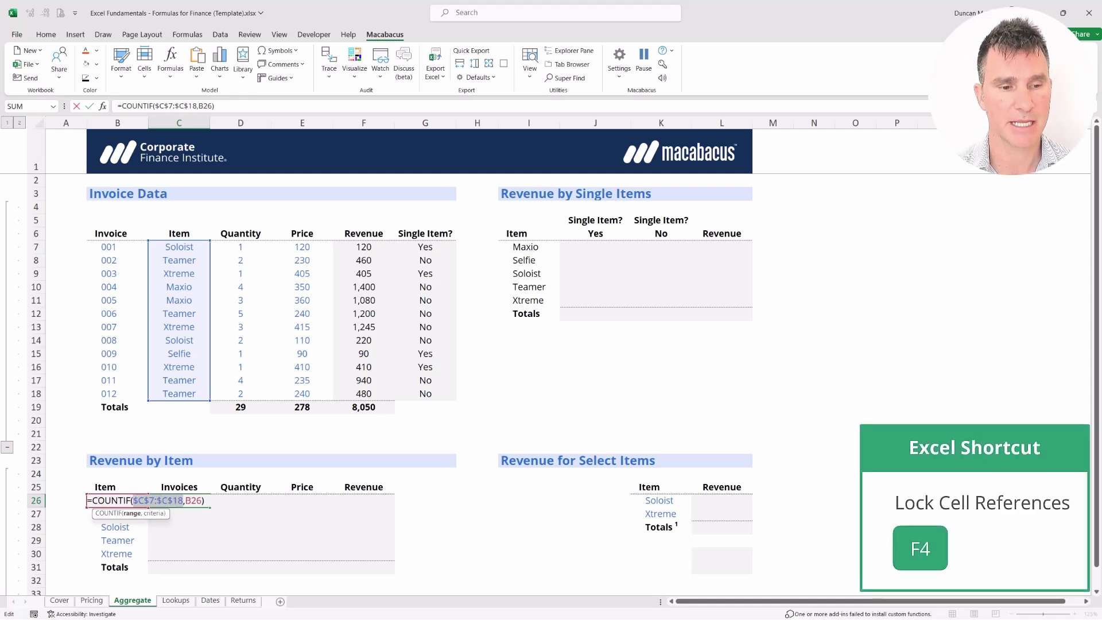
pyautogui.press('Return')
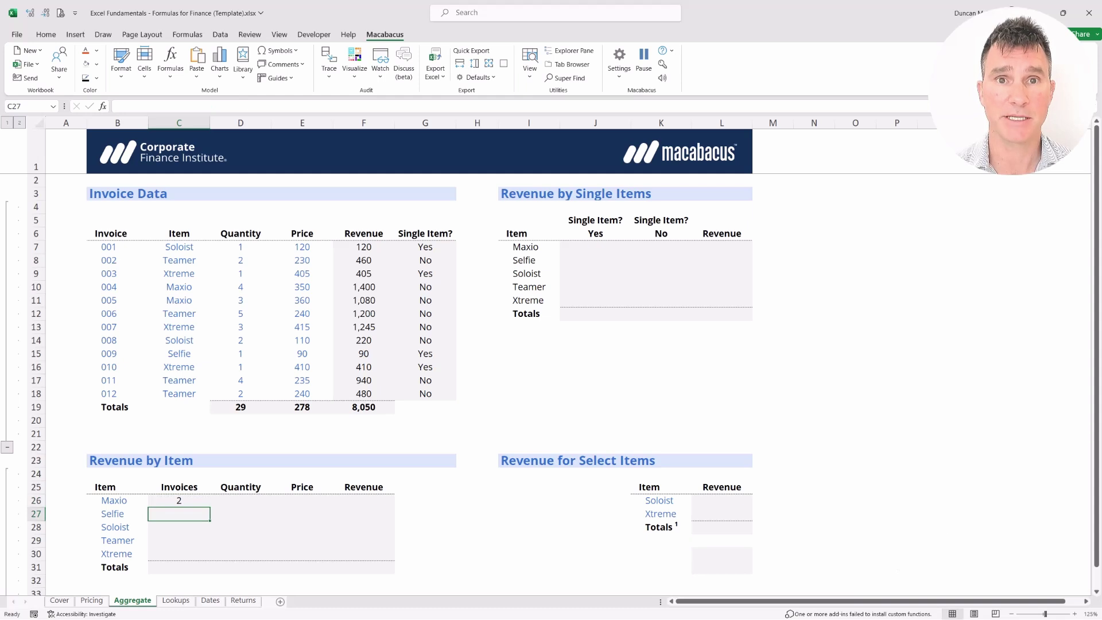
# - Fill the C26 invoice count formula down through C30 for all items
pyautogui.press('Up')
pyautogui.hotkey('shift', 'Down')
pyautogui.hotkey('shift', 'Down')
pyautogui.hotkey('shift', 'Down')
pyautogui.hotkey('shift', 'Down')
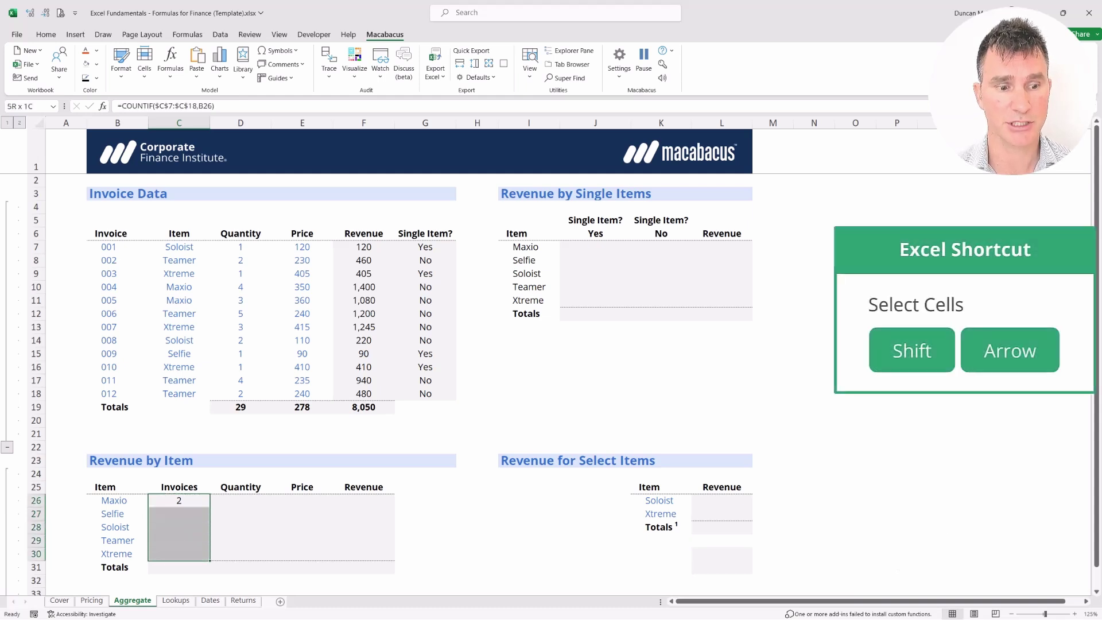
pyautogui.hotkey('ctrl', 'd')
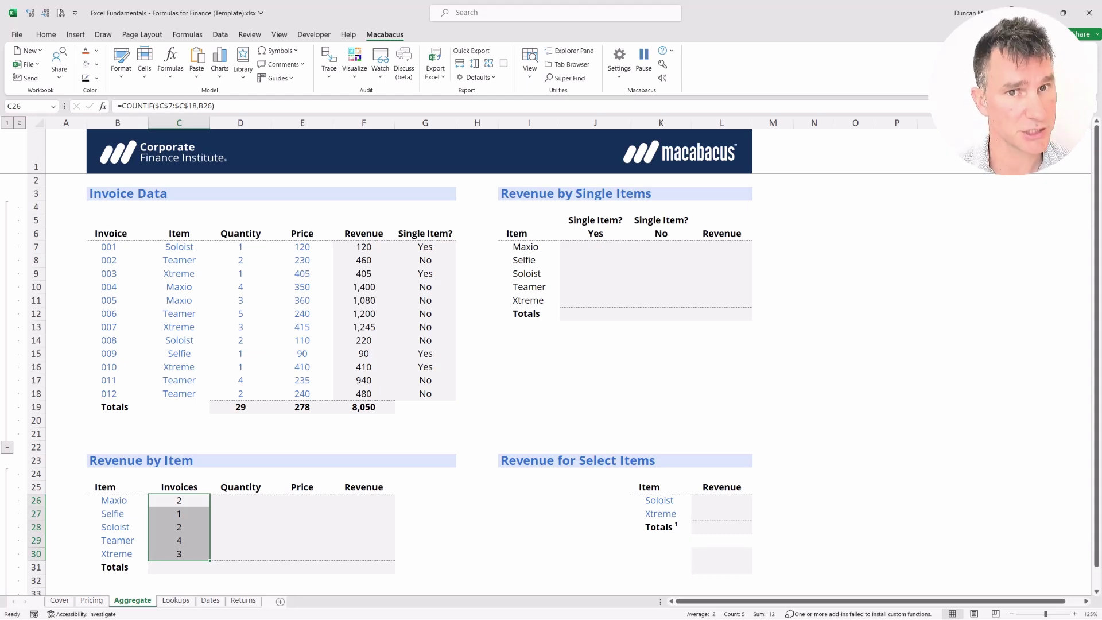
# - Compare Maxio in the Revenue by Item table with the Item column C7:C18 of the invoice data
pyautogui.moveTo(66, 500); pyautogui.dragTo(118, 500)
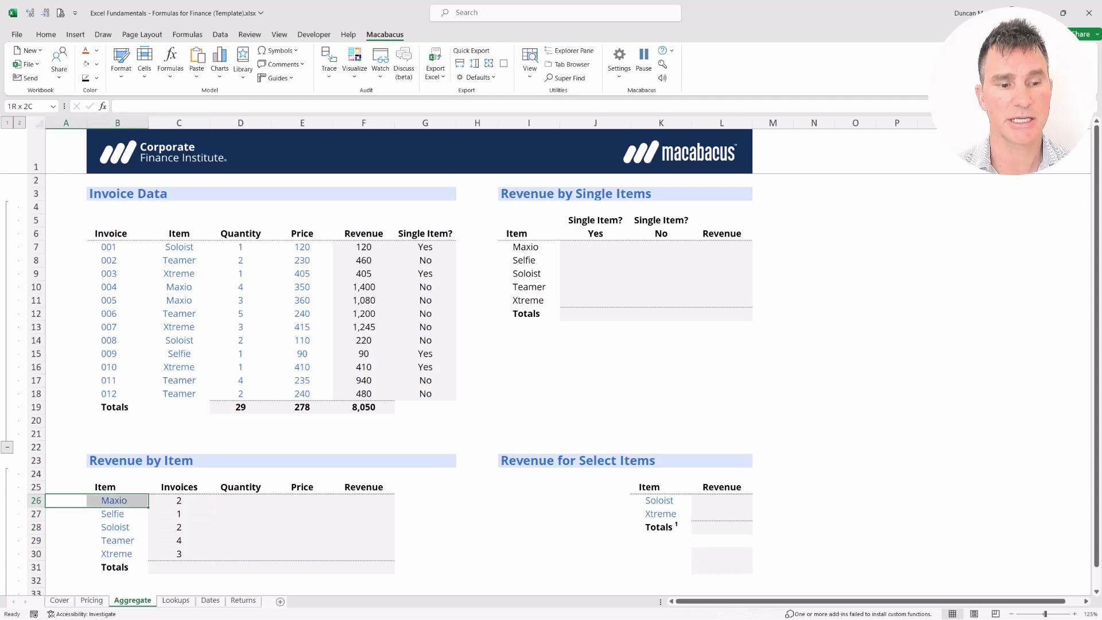
pyautogui.press('Up')
pyautogui.press('Up')
pyautogui.press('Up')
pyautogui.press('Up')
pyautogui.press('Up')
pyautogui.press('Up')
pyautogui.press('Up')
pyautogui.press('Up')
pyautogui.press('Up')
pyautogui.press('Up')
pyautogui.press('Up')
pyautogui.press('Up')
pyautogui.press('Up')
pyautogui.press('Up')
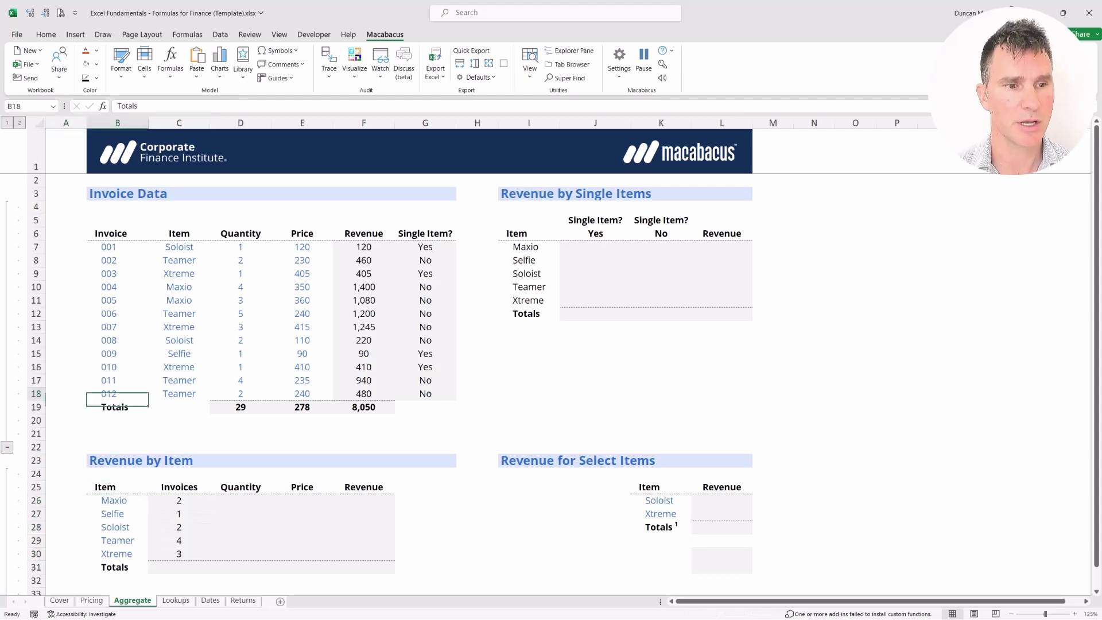
pyautogui.press('Right')
pyautogui.press('Up')
pyautogui.press('Up')
pyautogui.press('Up')
pyautogui.press('Up')
pyautogui.press('Up')
pyautogui.hotkey('shift', 'Down')
pyautogui.hotkey('shift', 'Down')
pyautogui.hotkey('shift', 'Down')
pyautogui.hotkey('shift', 'Down')
pyautogui.hotkey('shift', 'Down')
pyautogui.hotkey('shift', 'Down')
pyautogui.hotkey('shift', 'Down')
pyautogui.hotkey('shift', 'Down')
pyautogui.hotkey('shift', 'Down')
pyautogui.hotkey('shift', 'Down')
pyautogui.hotkey('shift', 'Down')
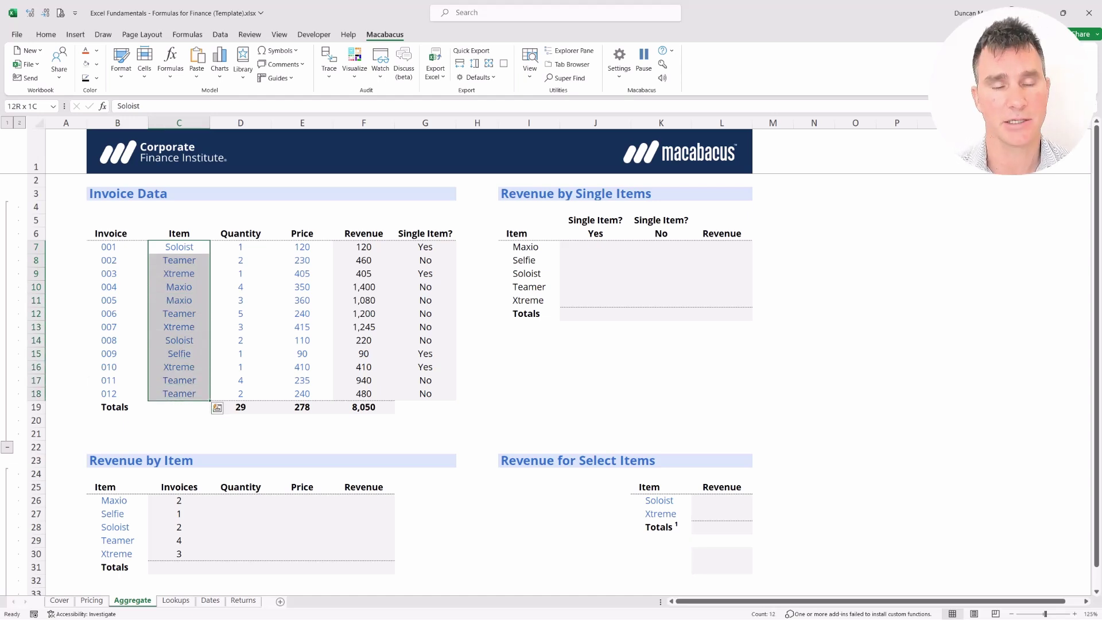
# - Review Selfie's invoice count in row 27 of the Revenue by Item table
pyautogui.press('Down')
pyautogui.press('Down')
pyautogui.press('Down')
pyautogui.press('Down')
pyautogui.press('Down')
pyautogui.press('Down')
pyautogui.press('Down')
pyautogui.press('Down')
pyautogui.press('Down')
pyautogui.press('Down')
pyautogui.press('Down')
pyautogui.press('Down')
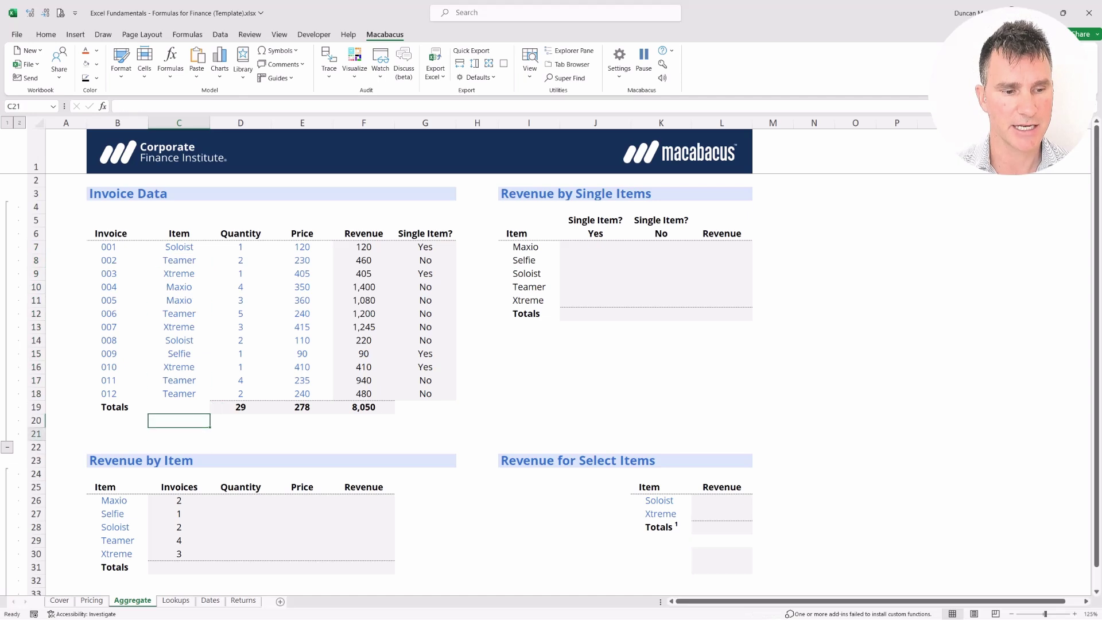
pyautogui.press('Left')
pyautogui.press('Left')
pyautogui.press('Down')
pyautogui.press('Down')
pyautogui.press('Down')
pyautogui.press('Down')
pyautogui.press('Down')
pyautogui.press('Down')
pyautogui.press('Down')
pyautogui.press('Down')
pyautogui.hotkey('shift', 'Right')
pyautogui.hotkey('shift', 'Right')
pyautogui.hotkey('shift', 'Left')
pyautogui.hotkey('shift', 'Right')
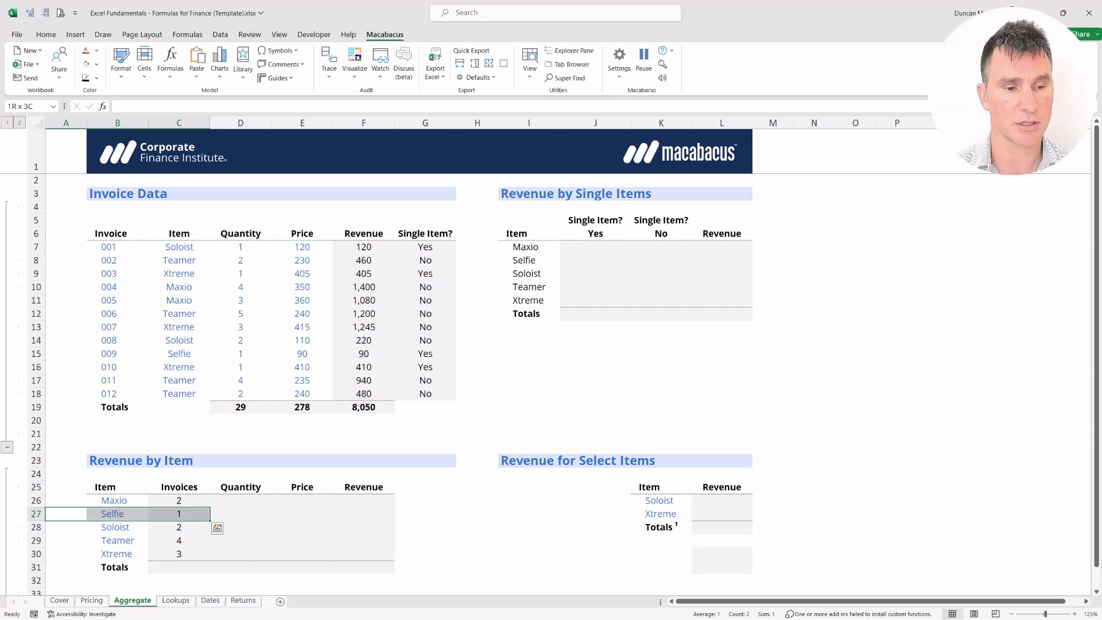
# - Total the Invoices column of the Revenue by Item table in C31 with =SUM(C26:C30)
pyautogui.press('Right')
pyautogui.press('Down')
pyautogui.press('Down')
pyautogui.press('Down')
pyautogui.press('Right')
pyautogui.press('Down')
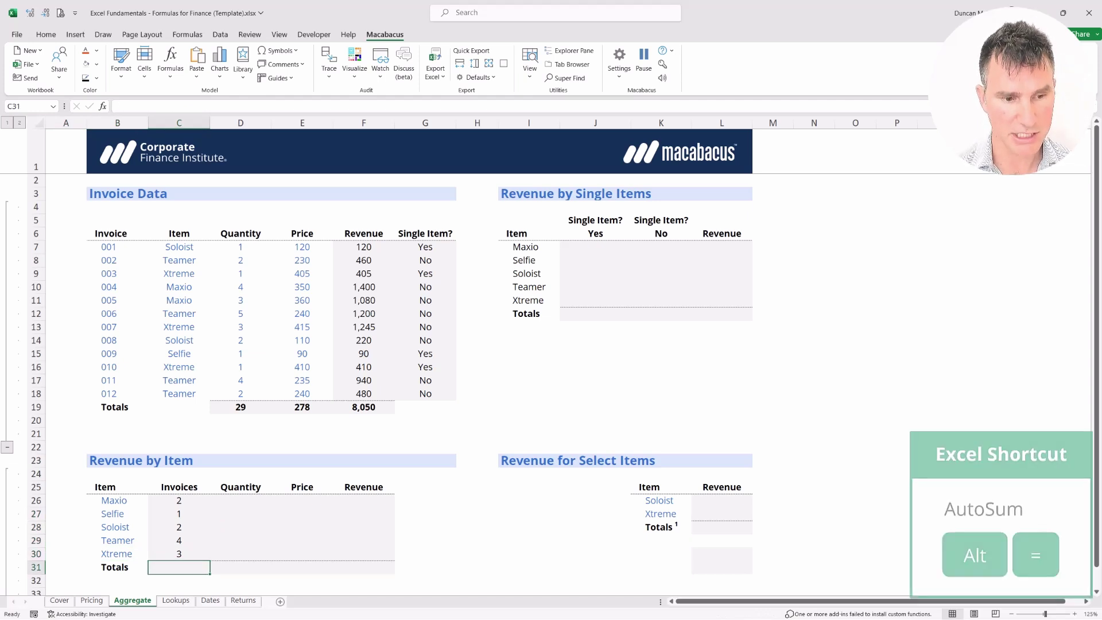
pyautogui.hotkey('alt', '=')
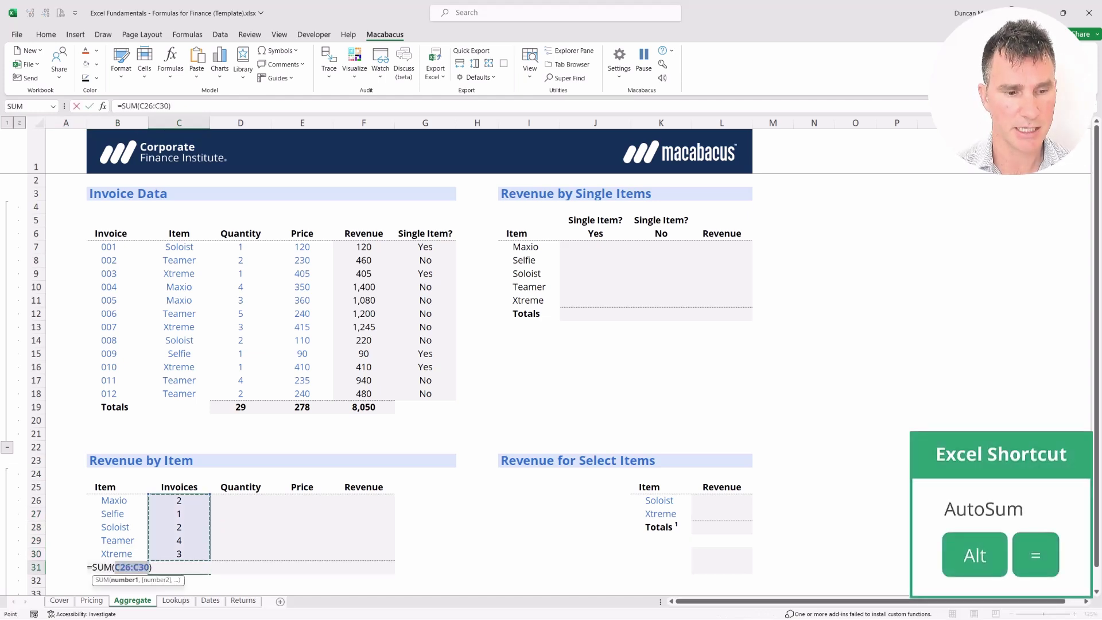
pyautogui.press('Return')
pyautogui.press('Left')
pyautogui.press('Up')
pyautogui.hotkey('shift', 'Right')
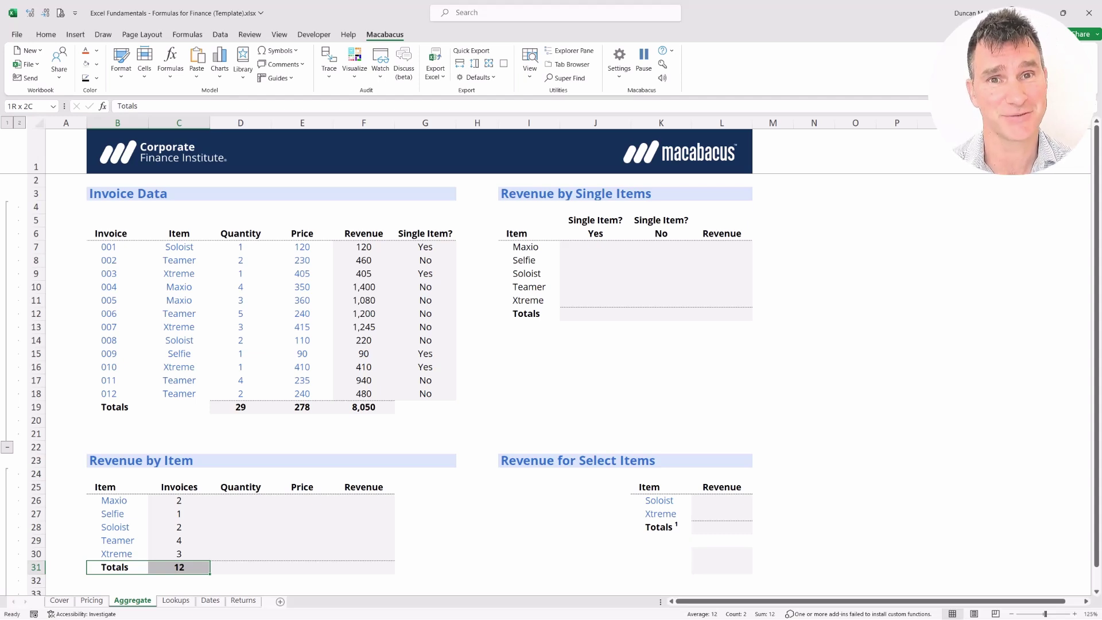
pyautogui.click(65, 154)
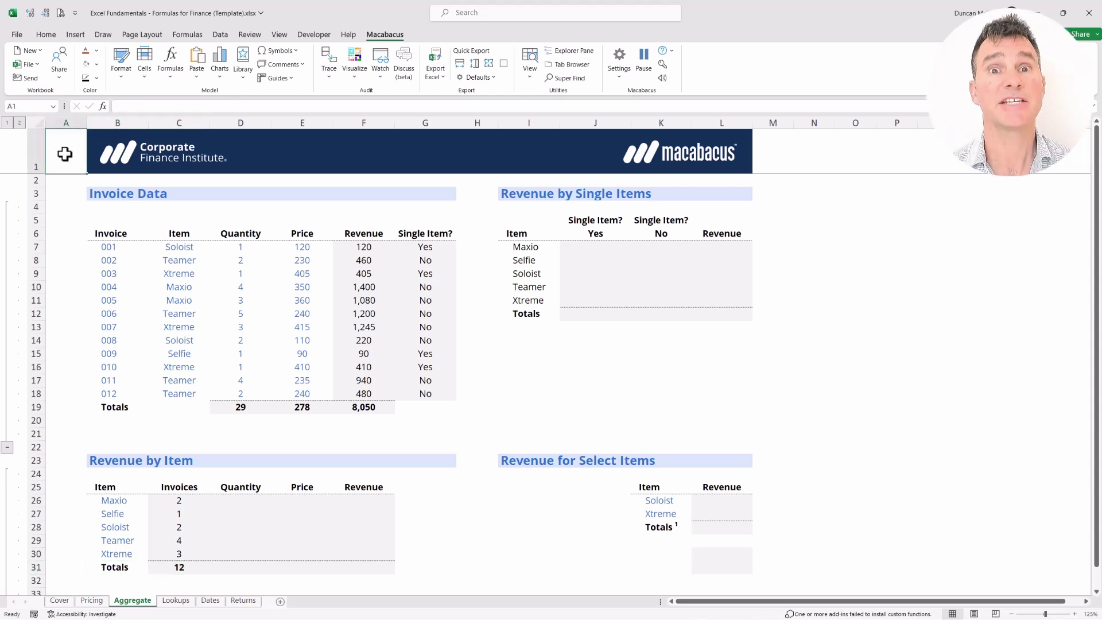
pyautogui.press('Down')
pyautogui.press('Down')
pyautogui.press('Down')
pyautogui.press('Down')
pyautogui.press('Down')
pyautogui.press('Down')
pyautogui.press('Down')
pyautogui.press('Down')
pyautogui.press('Down')
pyautogui.press('Down')
pyautogui.press('Down')
pyautogui.press('Down')
pyautogui.press('Down')
pyautogui.press('Down')
pyautogui.press('Down')
pyautogui.press('Down')
pyautogui.press('Down')
pyautogui.press('Down')
pyautogui.press('Down')
pyautogui.press('Down')
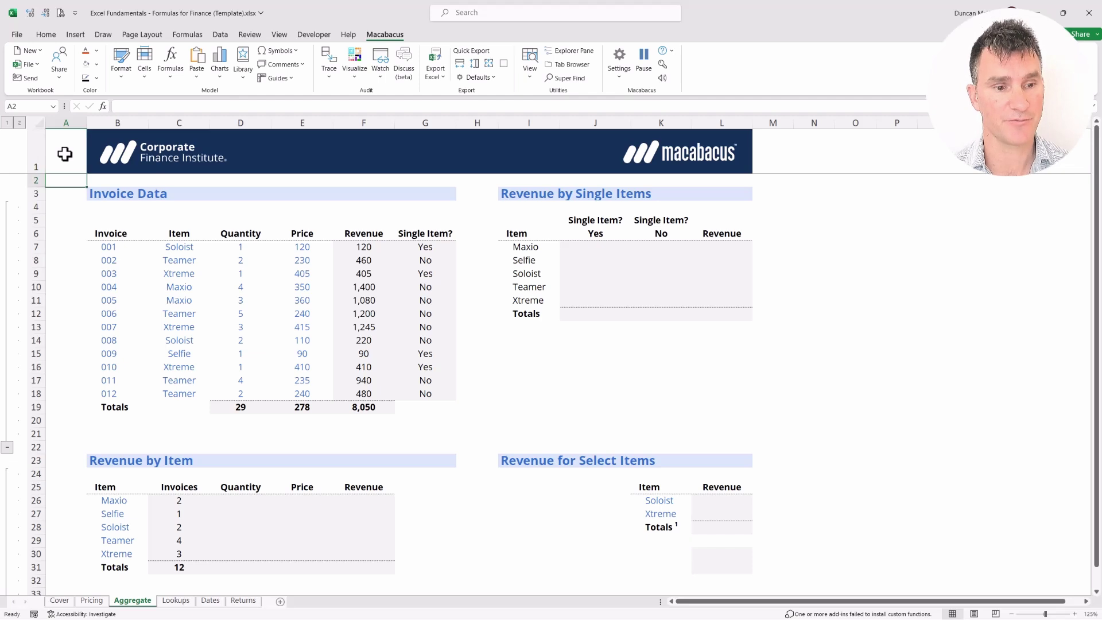
# - Review the Quantity column at the Maxio row of the Revenue by Item table
pyautogui.press('Right')
pyautogui.press('Right')
pyautogui.press('Down')
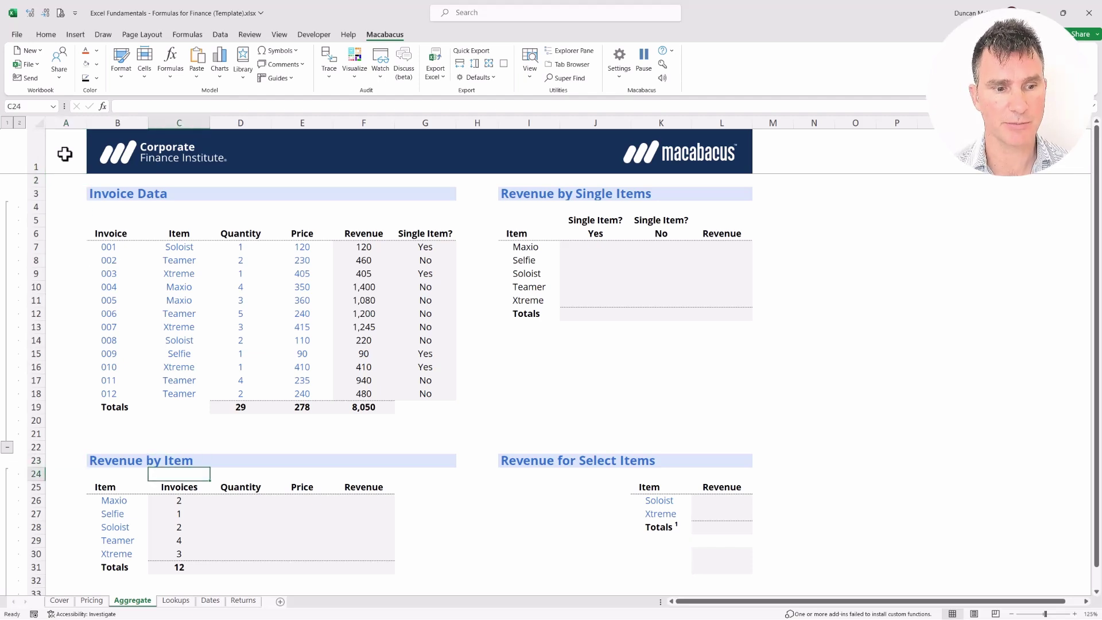
pyautogui.hotkey('shift', 'Down')
pyautogui.press('Up')
pyautogui.press('Right')
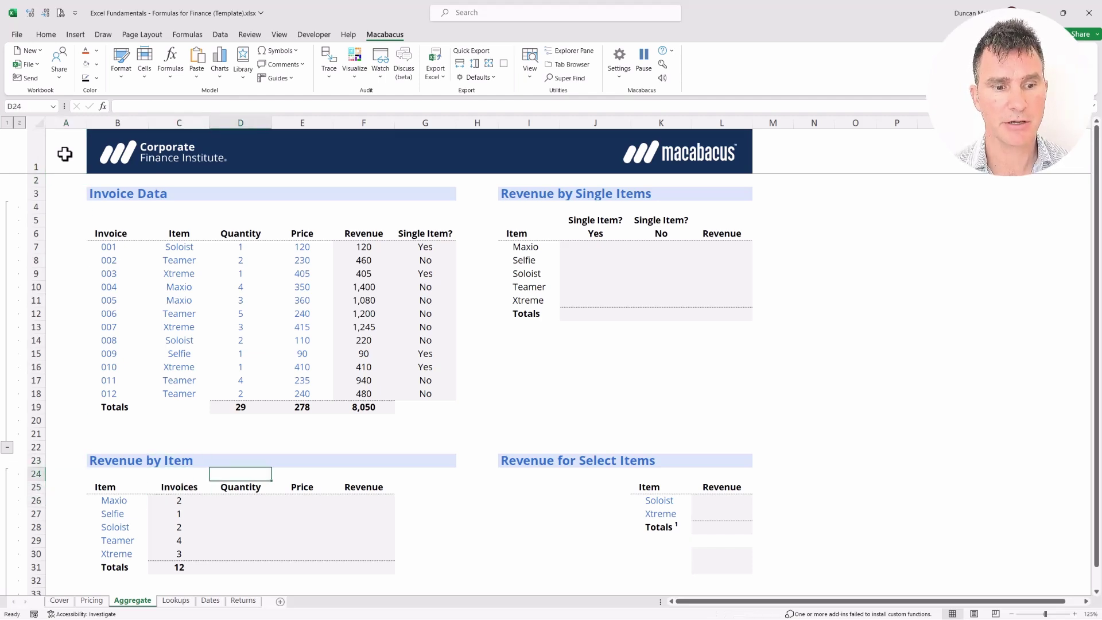
pyautogui.hotkey('shift', 'Down')
pyautogui.hotkey('shift', 'Down')
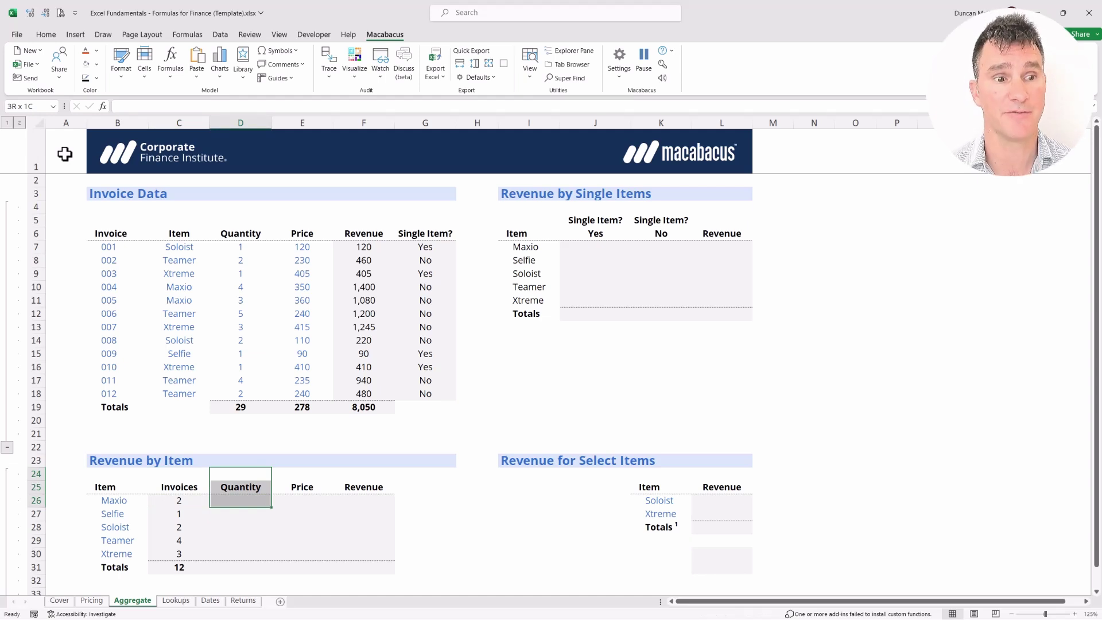
# - Examine the Maxio invoice lines and their quantities in C10:D11 of the invoice data
pyautogui.press('Up')
pyautogui.press('Up')
pyautogui.press('Up')
pyautogui.press('Up')
pyautogui.press('Up')
pyautogui.press('Up')
pyautogui.press('Up')
pyautogui.press('Up')
pyautogui.press('Left')
pyautogui.press('Up')
pyautogui.press('Up')
pyautogui.press('Up')
pyautogui.press('Up')
pyautogui.press('Up')
pyautogui.press('Up')
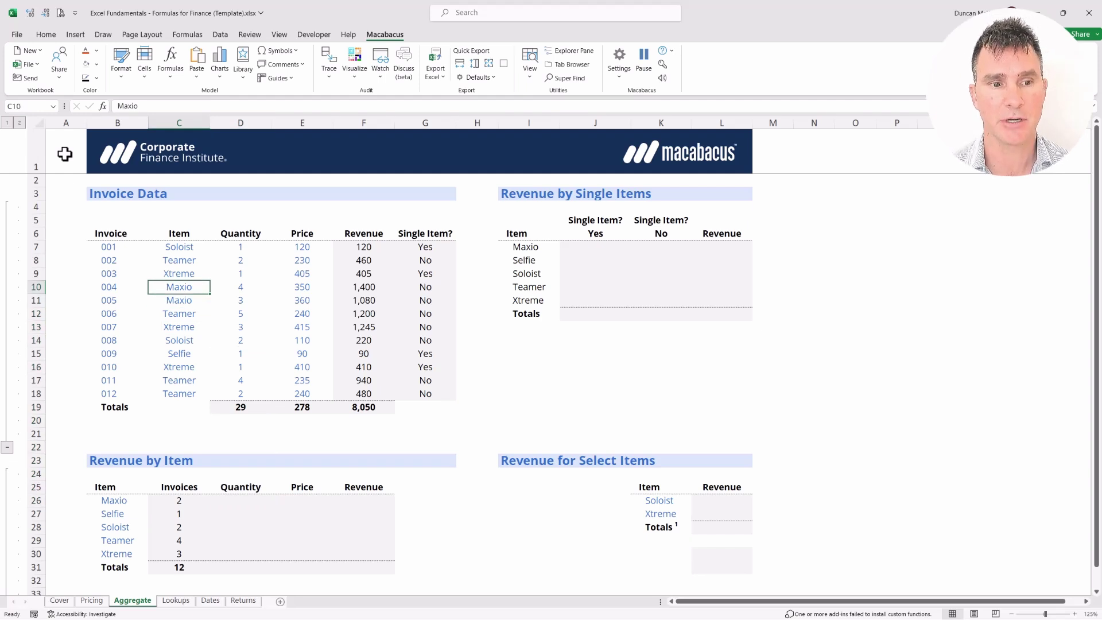
pyautogui.hotkey('shift', 'Right')
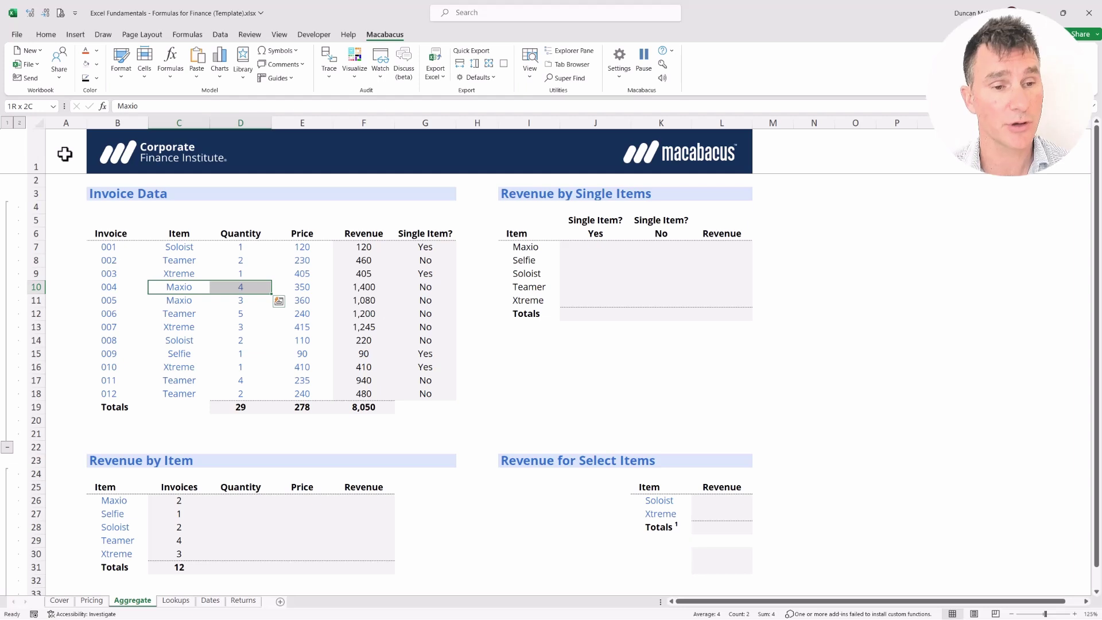
pyautogui.hotkey('shift', 'Down')
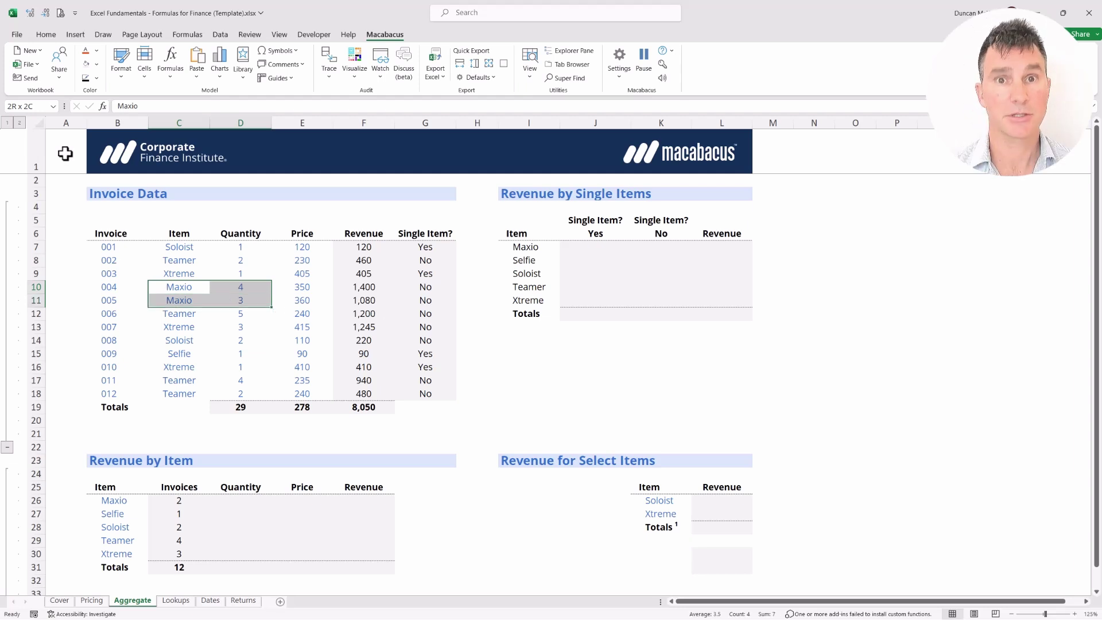
# - Start a SUMIF formula in Maxio's Quantity cell D26 with the invoice Item column C7:C18 as its range
pyautogui.press('Down')
pyautogui.press('Down')
pyautogui.press('Down')
pyautogui.press('Down')
pyautogui.press('Down')
pyautogui.press('Down')
pyautogui.press('Down')
pyautogui.press('Down')
pyautogui.press('Down')
pyautogui.press('Down')
pyautogui.press('Down')
pyautogui.press('Down')
pyautogui.press('Down')
pyautogui.press('Down')
pyautogui.press('Down')
pyautogui.press('Down')
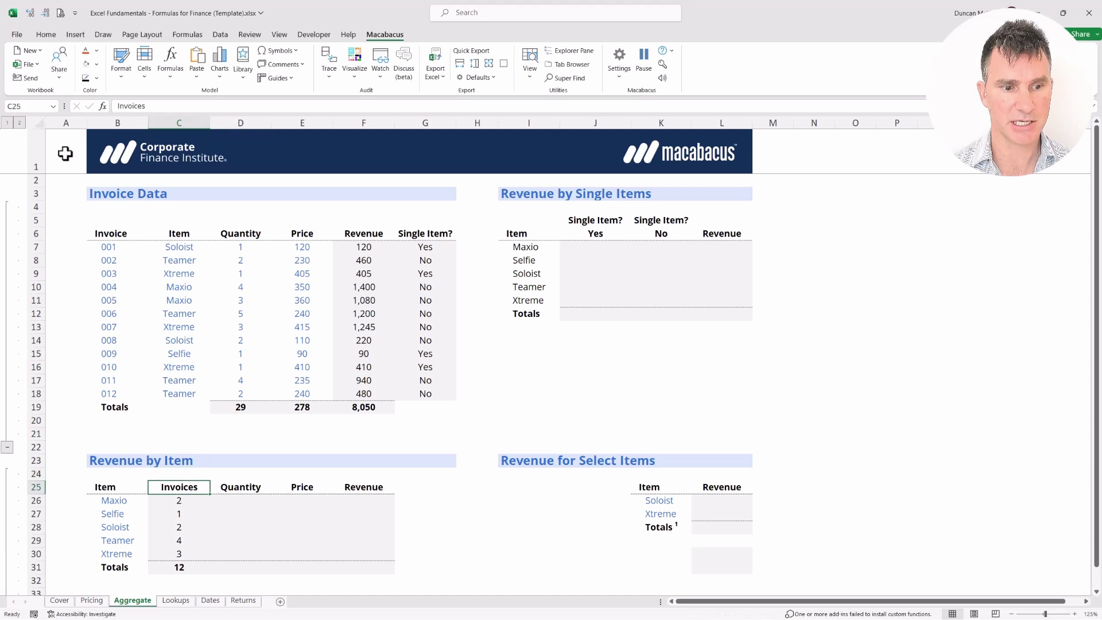
pyautogui.press('Right')
pyautogui.write('=')
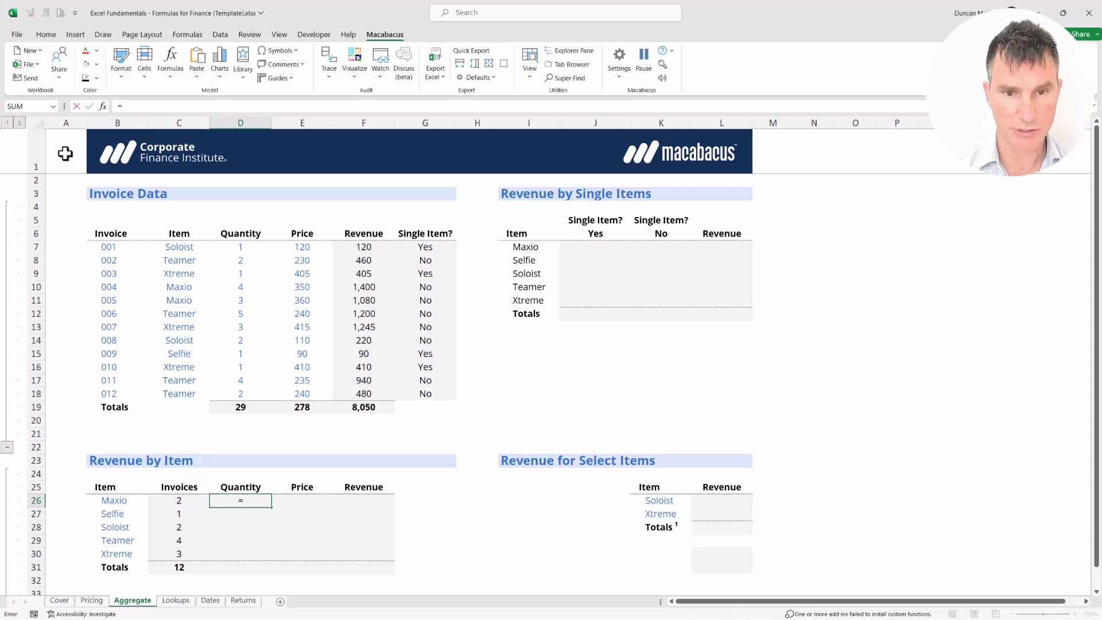
pyautogui.write('SUMI')
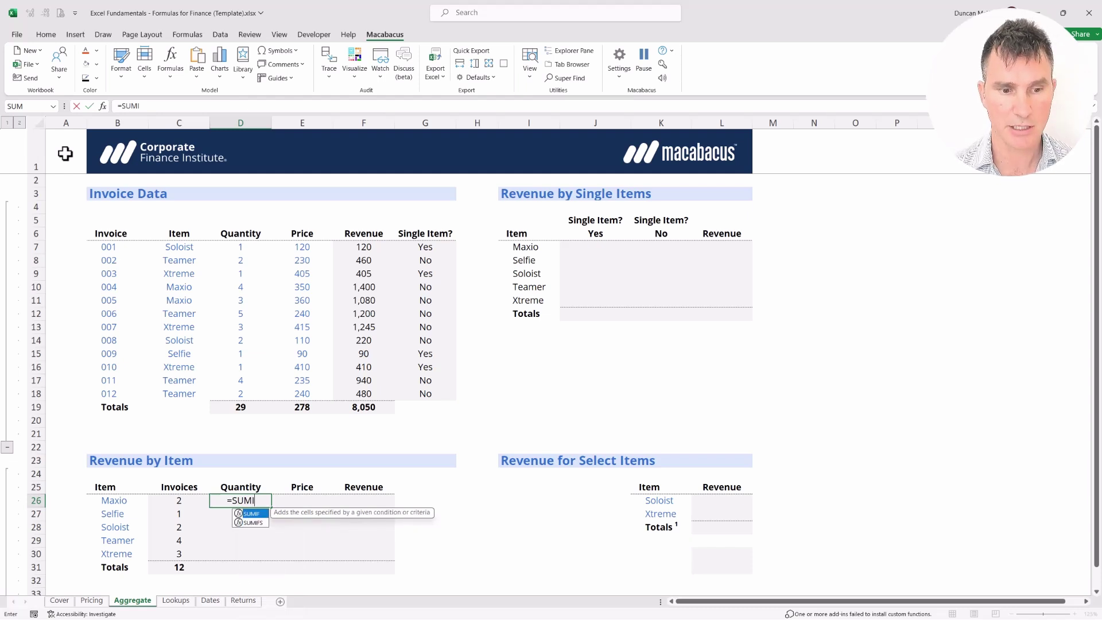
pyautogui.press('Tab')
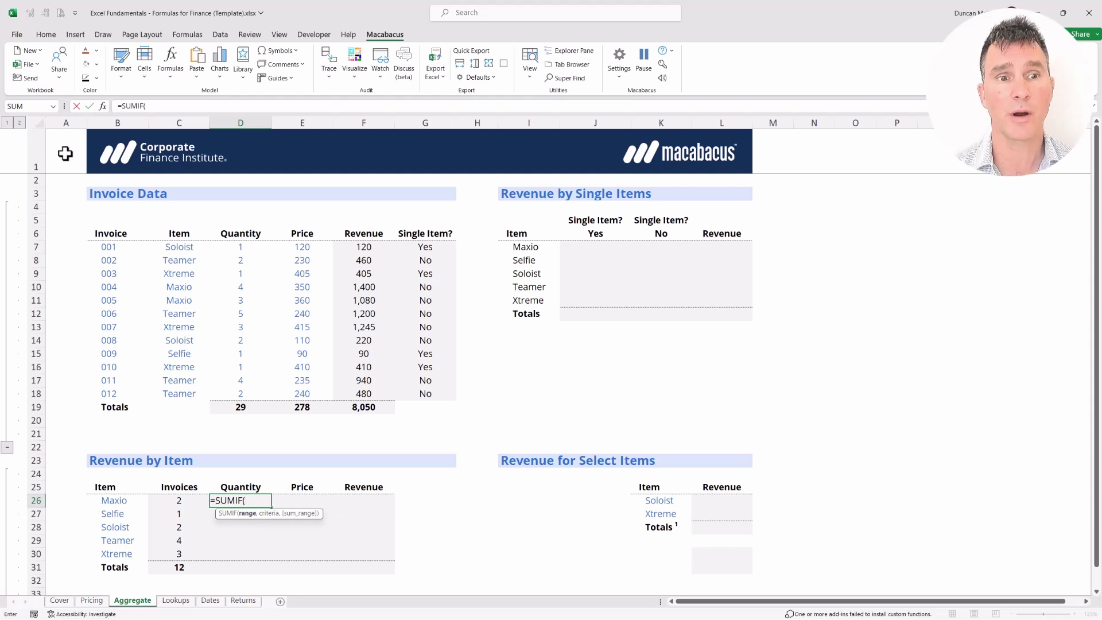
pyautogui.press('Up')
pyautogui.press('Up')
pyautogui.press('Up')
pyautogui.press('Up')
pyautogui.press('Up')
pyautogui.press('Up')
pyautogui.press('Up')
pyautogui.press('Up')
pyautogui.press('Up')
pyautogui.press('Up')
pyautogui.press('Up')
pyautogui.press('Up')
pyautogui.press('Up')
pyautogui.press('Up')
pyautogui.press('Up')
pyautogui.press('Up')
pyautogui.press('Up')
pyautogui.press('Up')
pyautogui.press('Up')
pyautogui.press('Left')
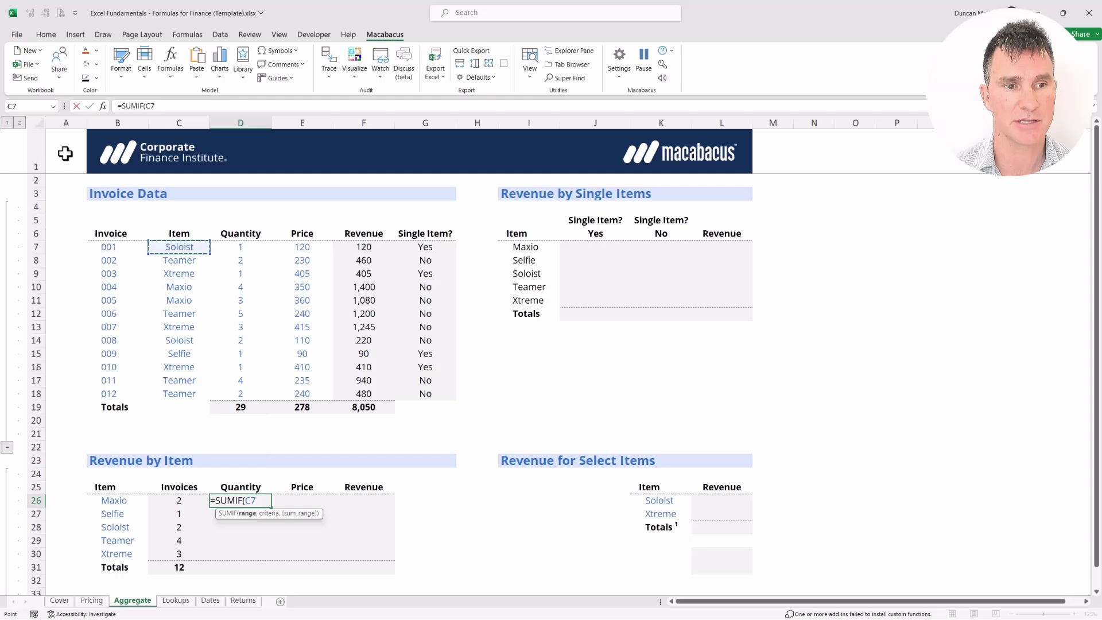
pyautogui.hotkey('shift', 'Down')
pyautogui.hotkey('shift', 'Down')
pyautogui.hotkey('shift', 'Down')
pyautogui.hotkey('shift', 'Down')
pyautogui.hotkey('shift', 'Down')
pyautogui.hotkey('shift', 'Down')
pyautogui.hotkey('shift', 'Down')
pyautogui.hotkey('shift', 'Down')
pyautogui.hotkey('shift', 'Down')
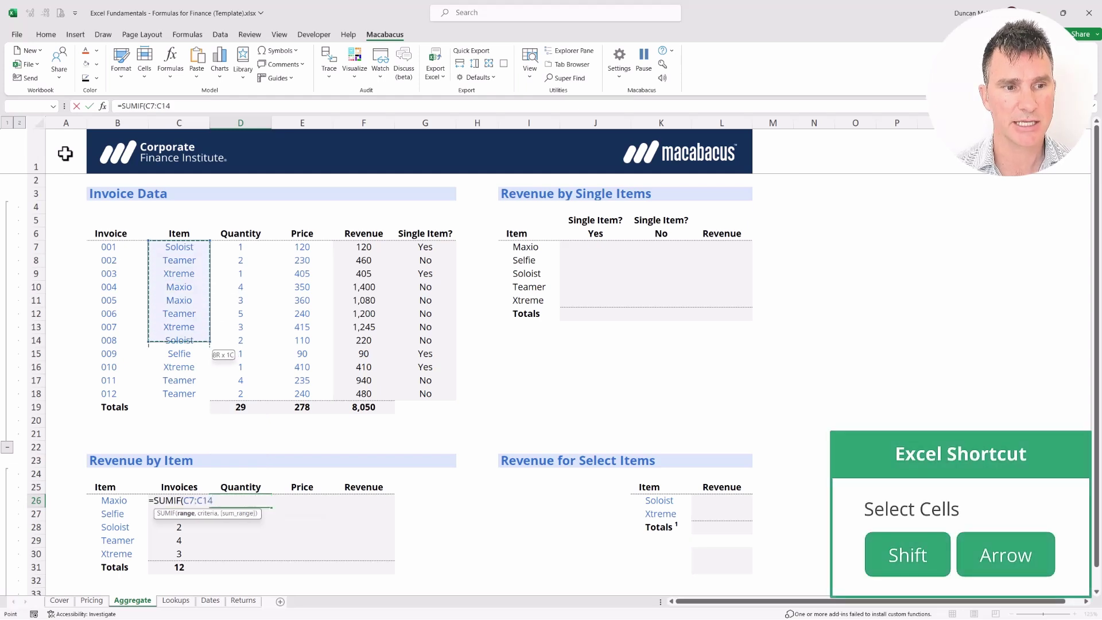
pyautogui.hotkey('shift', 'Down')
pyautogui.hotkey('shift', 'Down')
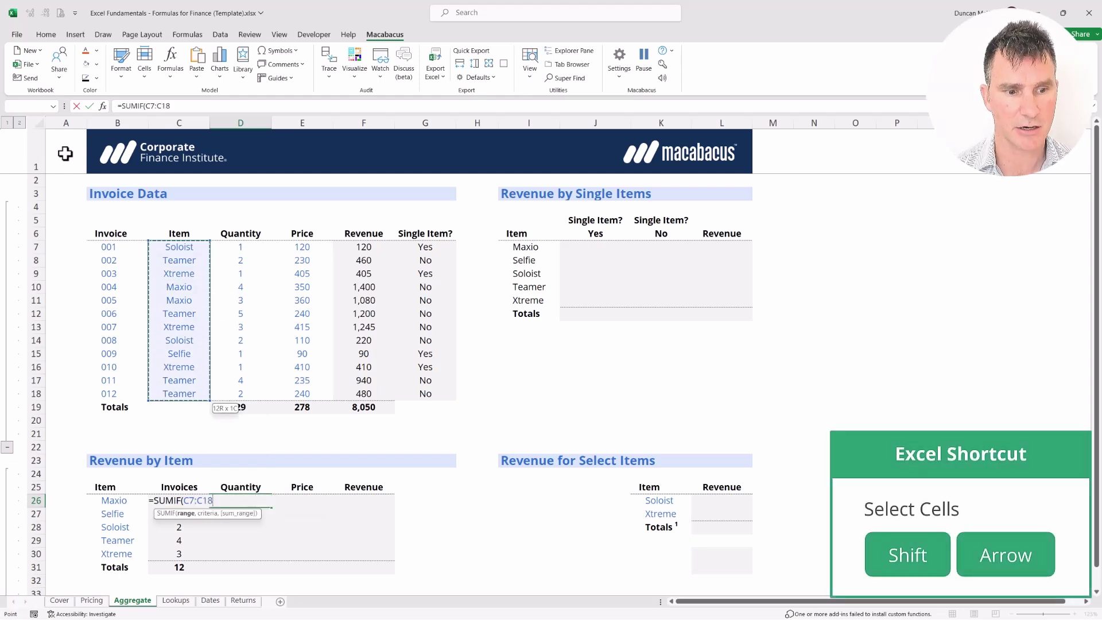
pyautogui.write(',')
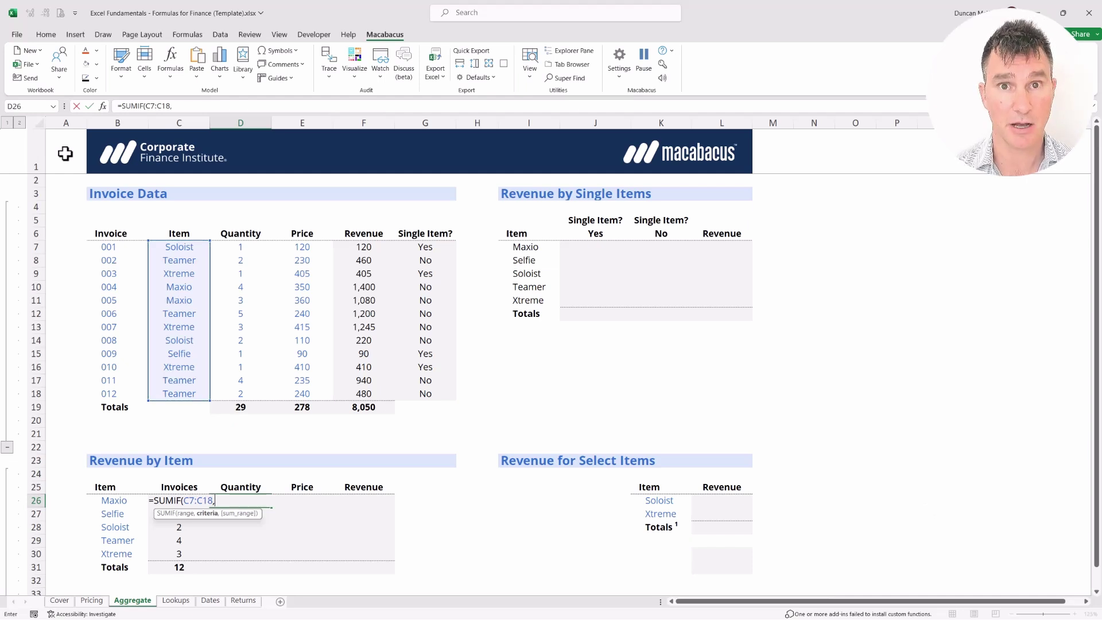
# - Complete the D26 SUMIF formula with B26 as the criteria and the invoice quantities D7:D18 as the sum range
pyautogui.press('Left')
pyautogui.press('Left')
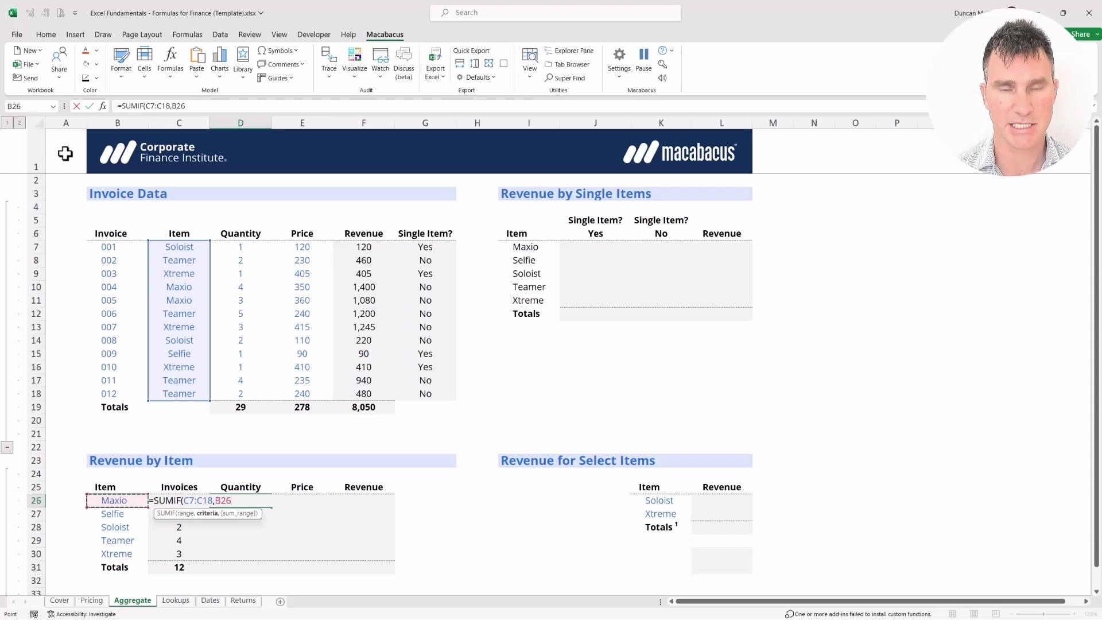
pyautogui.write(',')
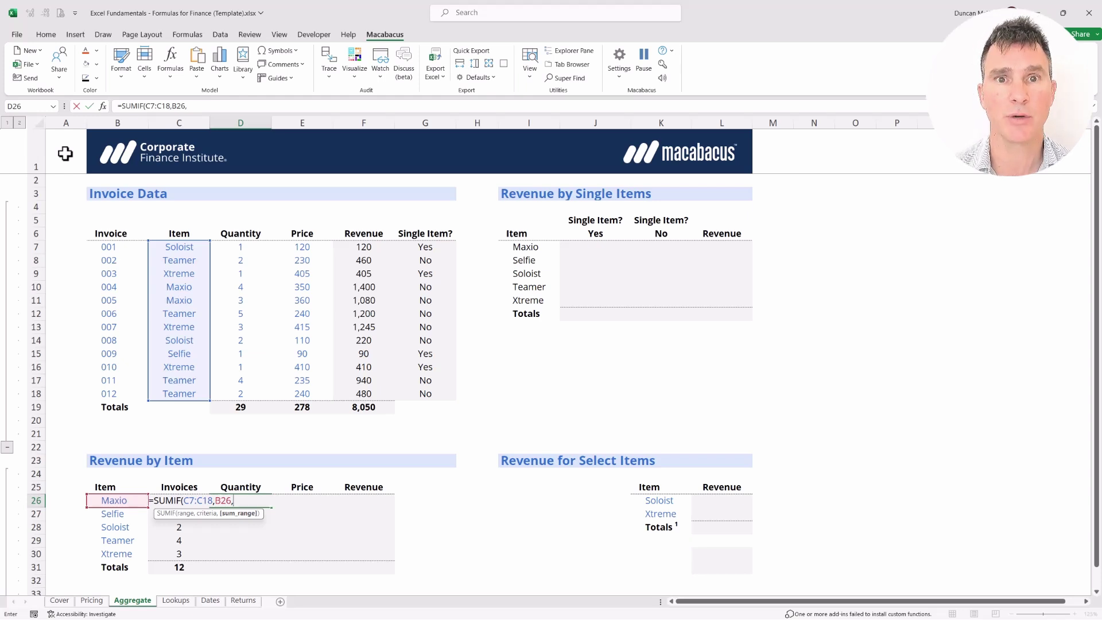
pyautogui.press('Up')
pyautogui.press('Up')
pyautogui.press('Up')
pyautogui.press('Up')
pyautogui.press('Up')
pyautogui.press('Up')
pyautogui.press('Up')
pyautogui.press('Up')
pyautogui.press('Up')
pyautogui.press('Up')
pyautogui.press('Up')
pyautogui.press('Up')
pyautogui.press('Up')
pyautogui.press('Up')
pyautogui.press('Up')
pyautogui.press('Up')
pyautogui.press('Up')
pyautogui.press('Up')
pyautogui.press('Up')
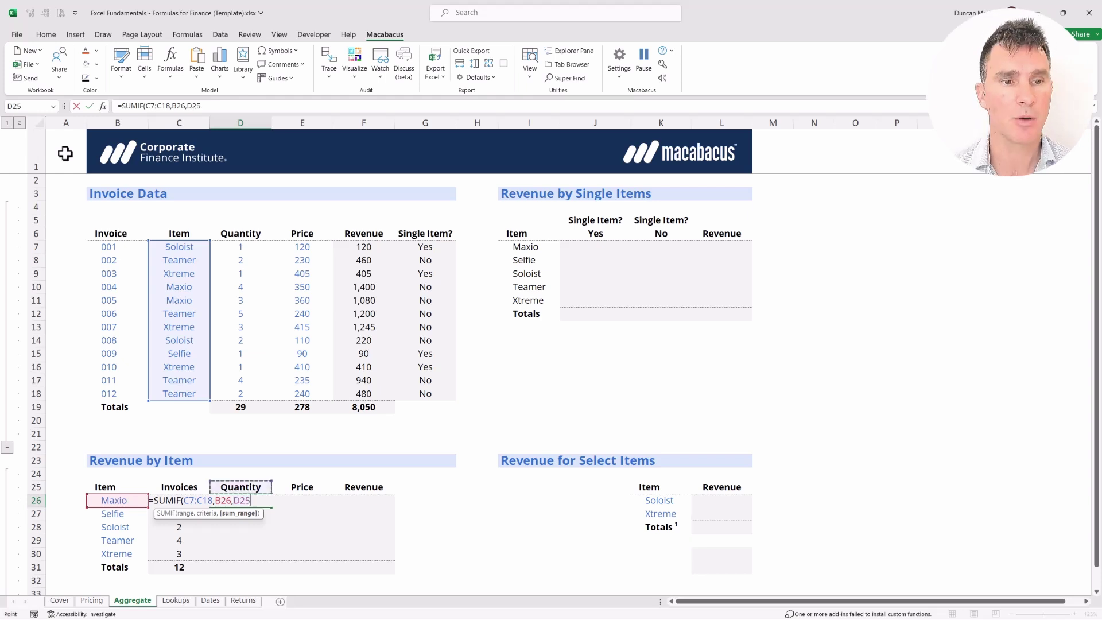
pyautogui.hotkey('shift', 'Down')
pyautogui.hotkey('shift', 'Down')
pyautogui.hotkey('shift', 'Down')
pyautogui.hotkey('shift', 'Down')
pyautogui.hotkey('shift', 'Down')
pyautogui.hotkey('shift', 'Down')
pyautogui.hotkey('shift', 'Down')
pyautogui.hotkey('shift', 'Down')
pyautogui.hotkey('shift', 'Down')
pyautogui.hotkey('shift', 'Down')
pyautogui.hotkey('shift', 'Down')
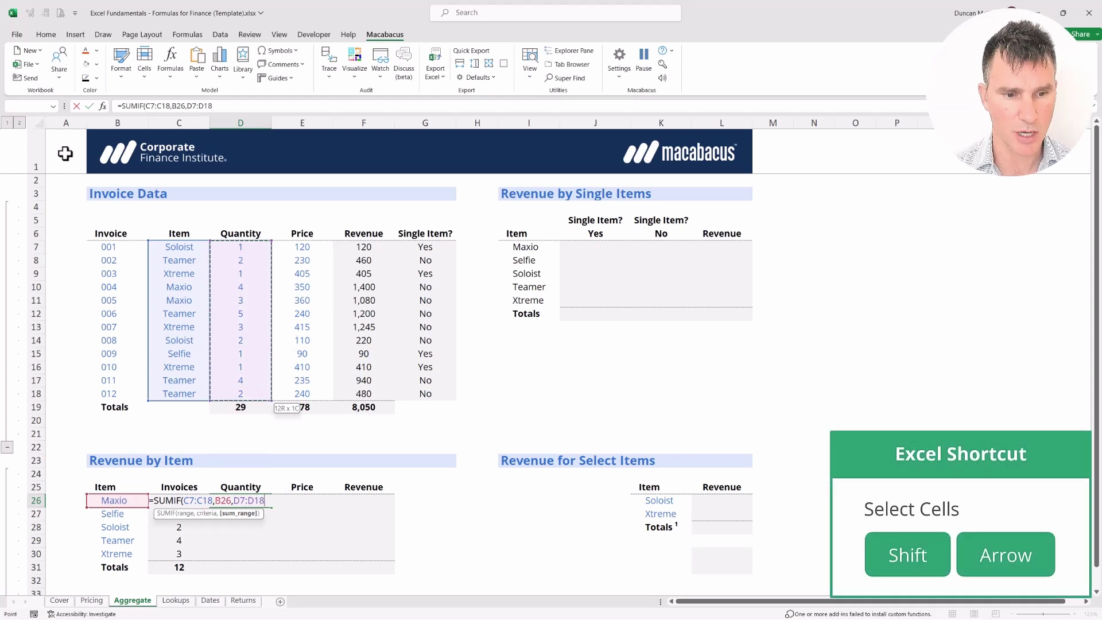
pyautogui.write(')')
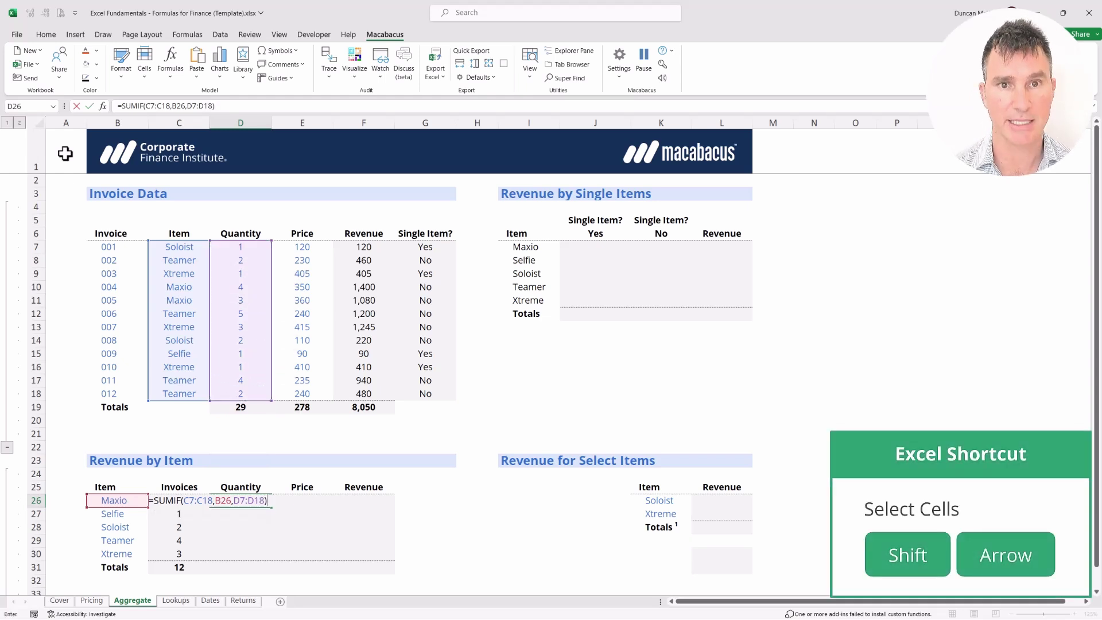
pyautogui.press('Return')
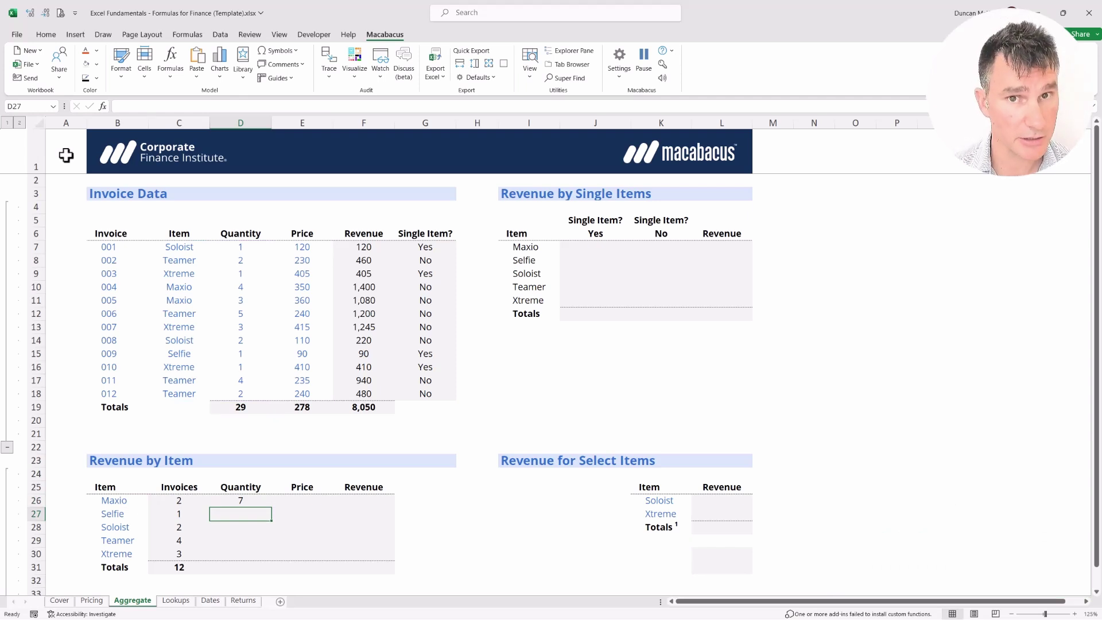
# - Make the criteria range in the D26 SUMIF formula absolute as $C$7:$C$18
pyautogui.press('Up')
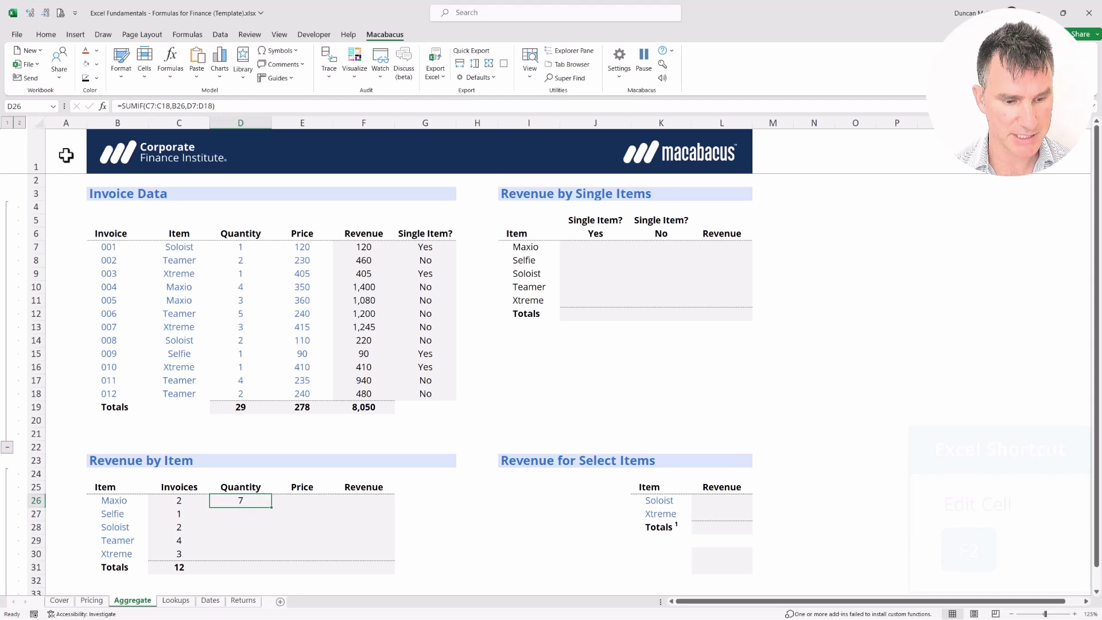
pyautogui.press('F2')
pyautogui.press('Left')
pyautogui.press('Left')
pyautogui.press('Left')
pyautogui.press('Left')
pyautogui.press('Left')
pyautogui.press('Left')
pyautogui.press('Left')
pyautogui.press('Left')
pyautogui.press('Left')
pyautogui.press('Left')
pyautogui.press('Left')
pyautogui.press('Left')
pyautogui.press('Left')
pyautogui.hotkey('shift', 'Left')
pyautogui.hotkey('shift', 'Left')
pyautogui.hotkey('shift', 'Left')
pyautogui.hotkey('shift', 'Left')
pyautogui.hotkey('shift', 'Left')
pyautogui.hotkey('shift', 'Left')
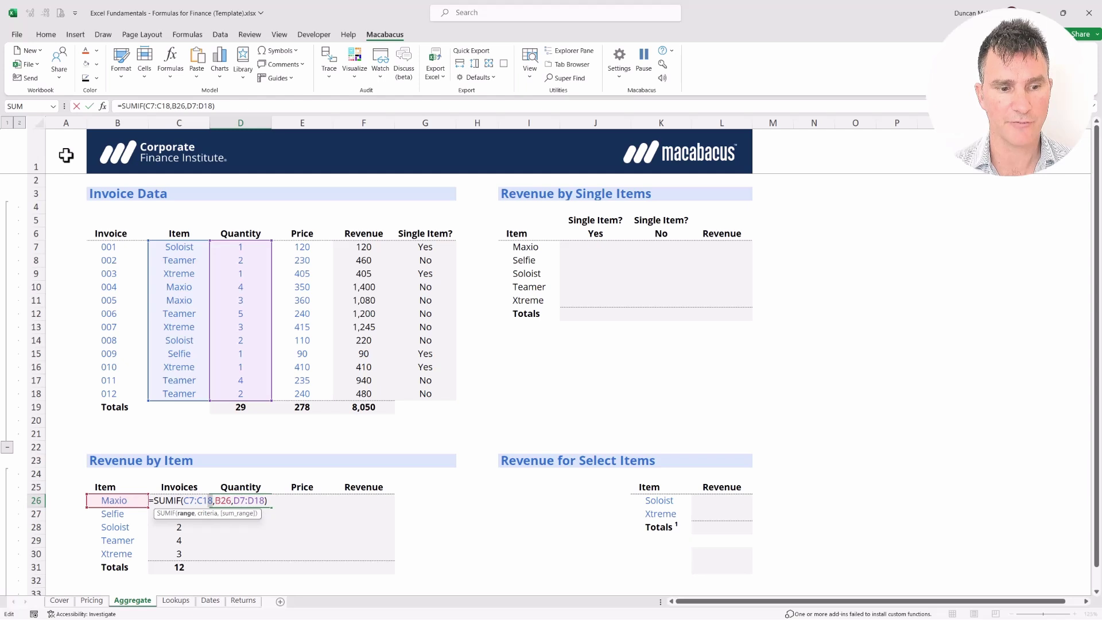
pyautogui.press('F4')
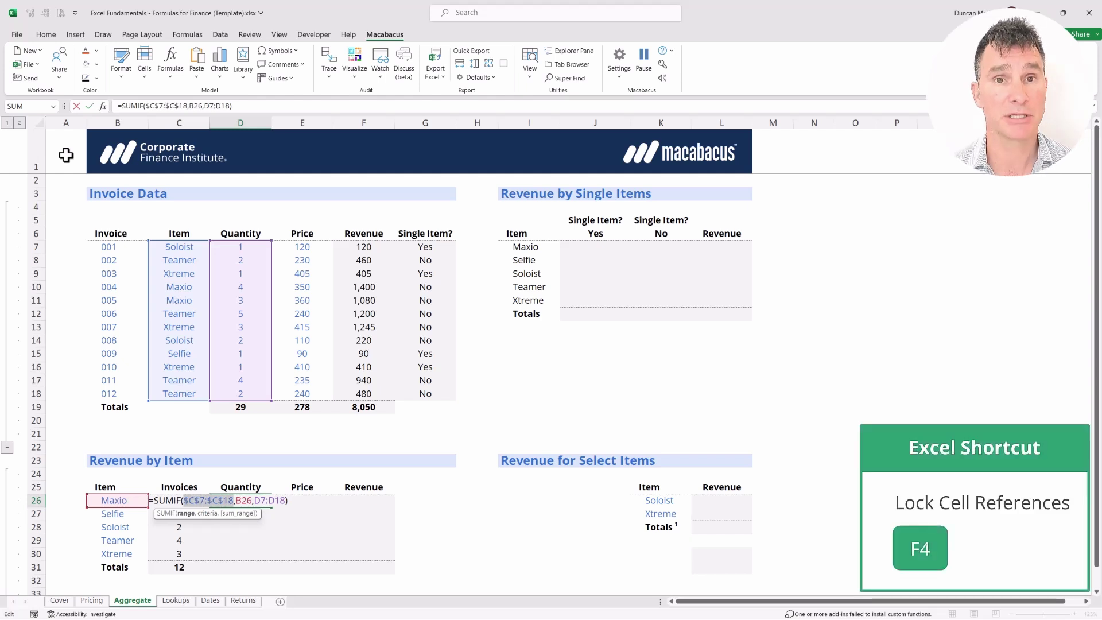
# - Make the sum range in the D26 SUMIF formula absolute as $D$7:$D$18
pyautogui.press('Right')
pyautogui.press('Right')
pyautogui.press('Right')
pyautogui.press('Right')
pyautogui.press('Right')
pyautogui.press('Right')
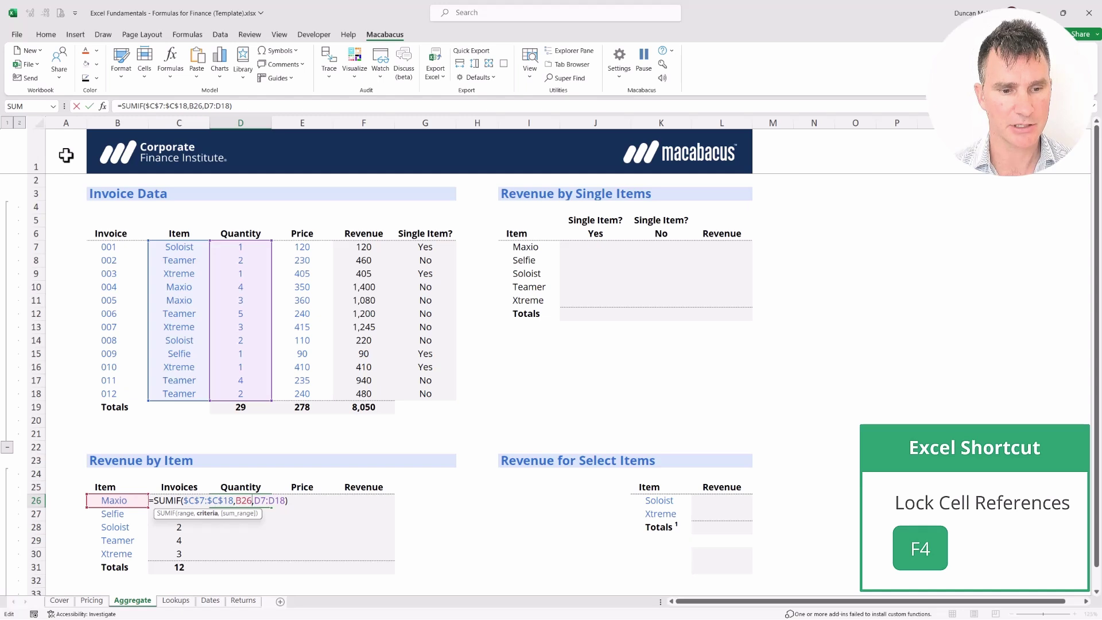
pyautogui.hotkey('shift', 'Right')
pyautogui.hotkey('shift', 'Right')
pyautogui.hotkey('shift', 'Right')
pyautogui.hotkey('shift', 'Right')
pyautogui.hotkey('shift', 'Right')
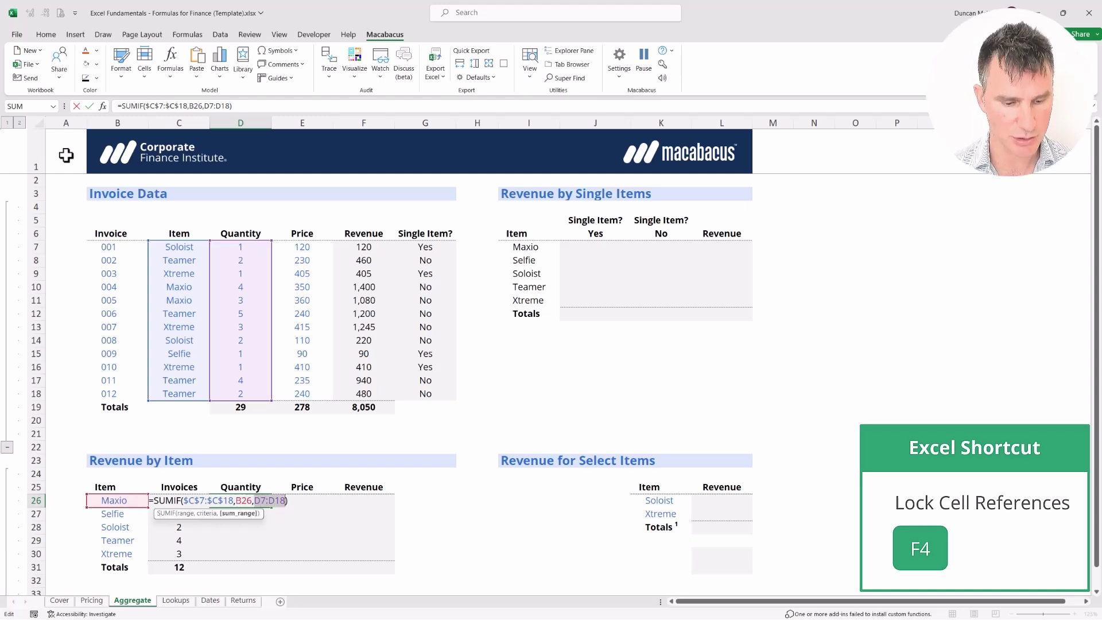
pyautogui.press('F4')
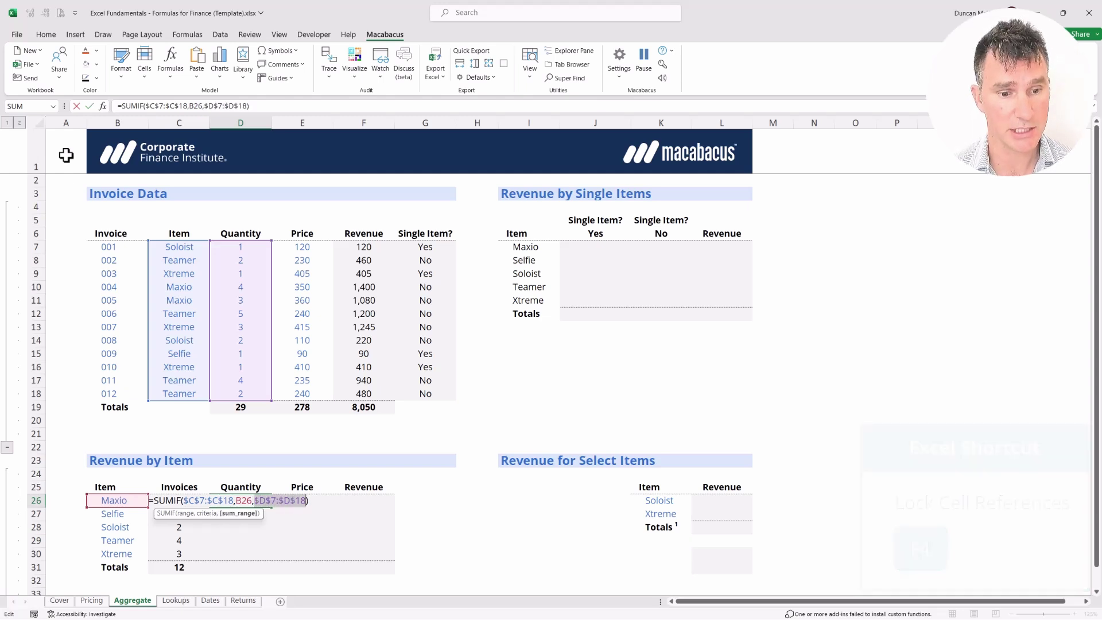
# - Lock only the column of the criteria reference as $B26 in the D26 SUMIF formula and enter the formula
pyautogui.press('Left')
pyautogui.press('Left')
pyautogui.press('Left')
pyautogui.press('Left')
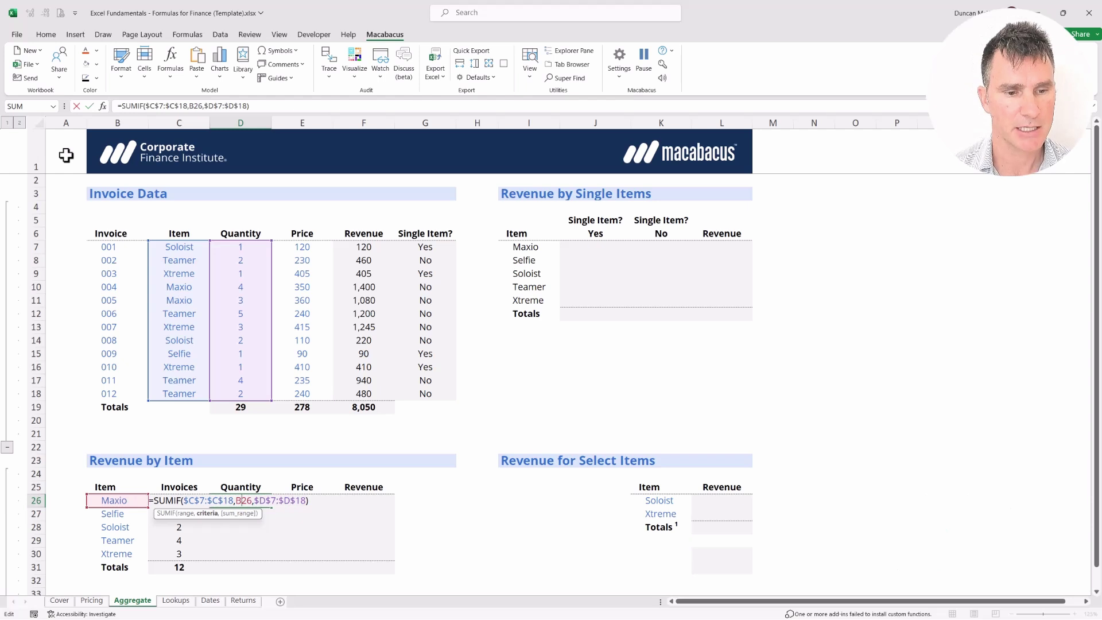
pyautogui.hotkey('shift', 'Right')
pyautogui.hotkey('shift', 'Right')
pyautogui.hotkey('shift', 'Right')
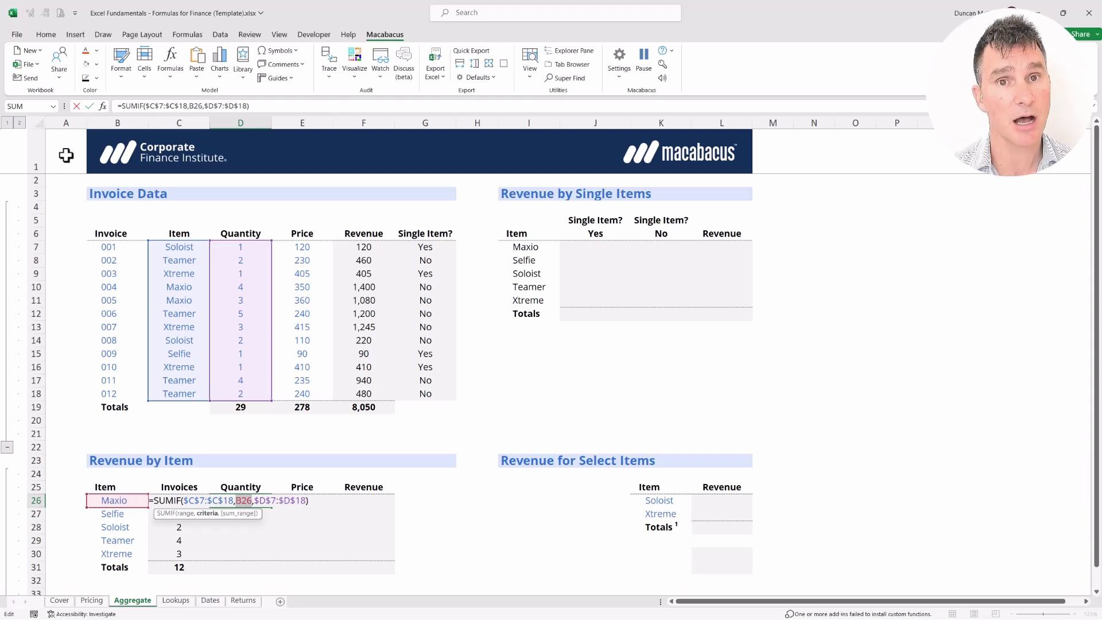
pyautogui.press('F4')
pyautogui.press('F4')
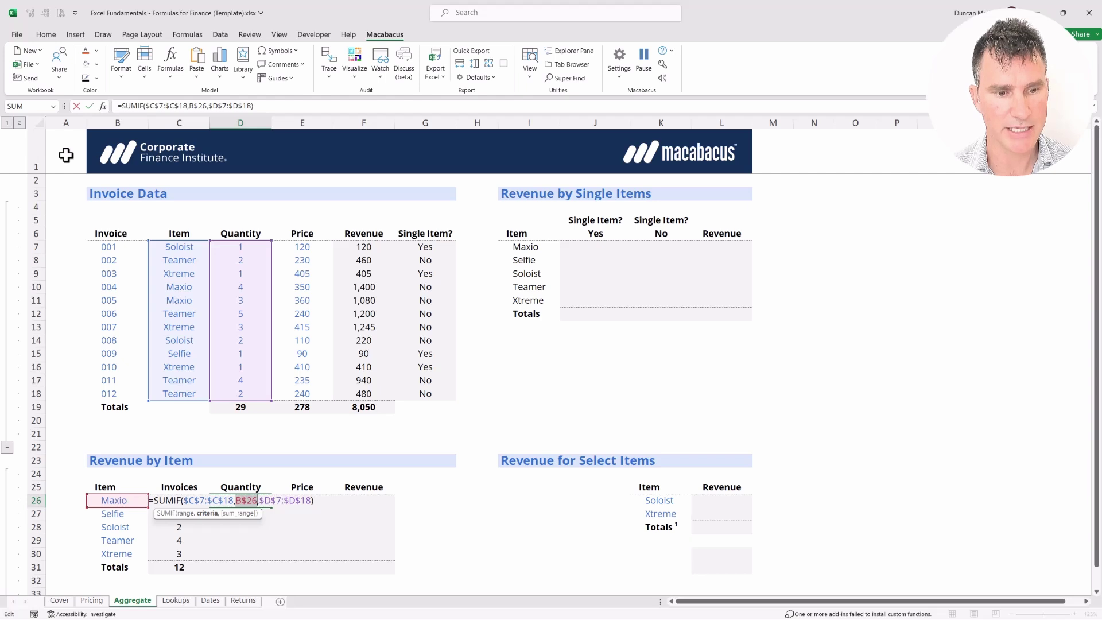
pyautogui.press('F4')
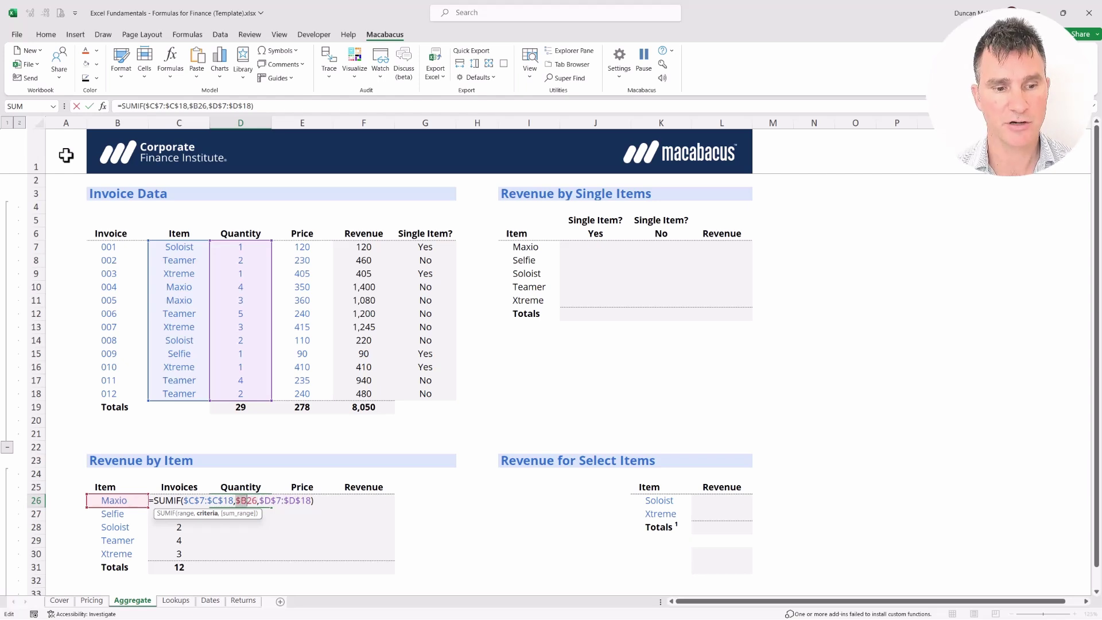
pyautogui.press('Right')
pyautogui.hotkey('shift', 'Right')
pyautogui.hotkey('shift', 'Right')
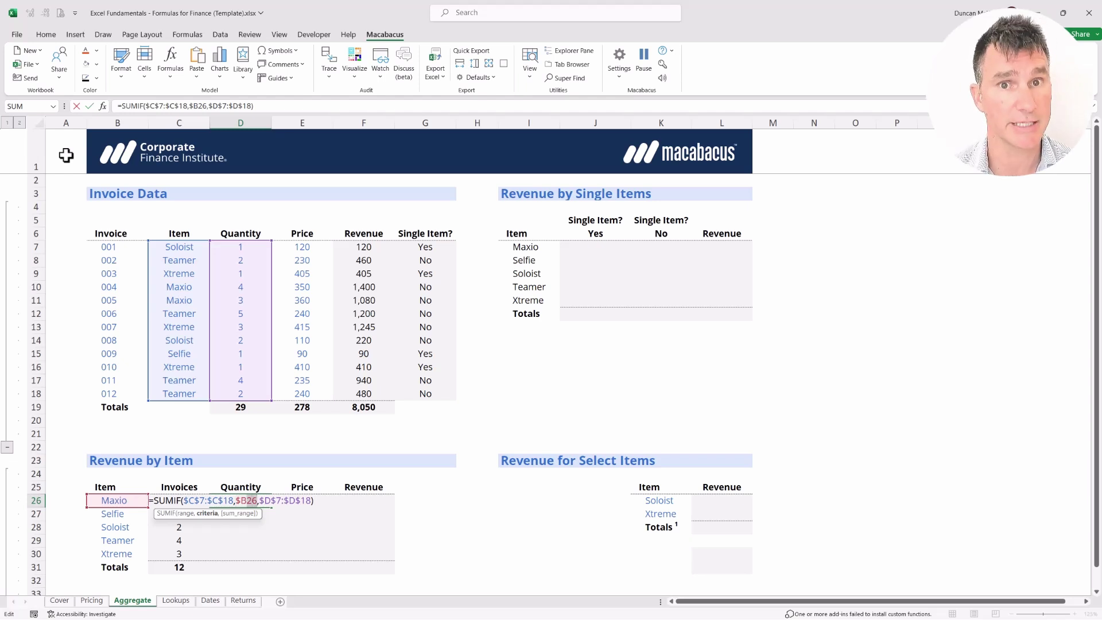
pyautogui.press('Return')
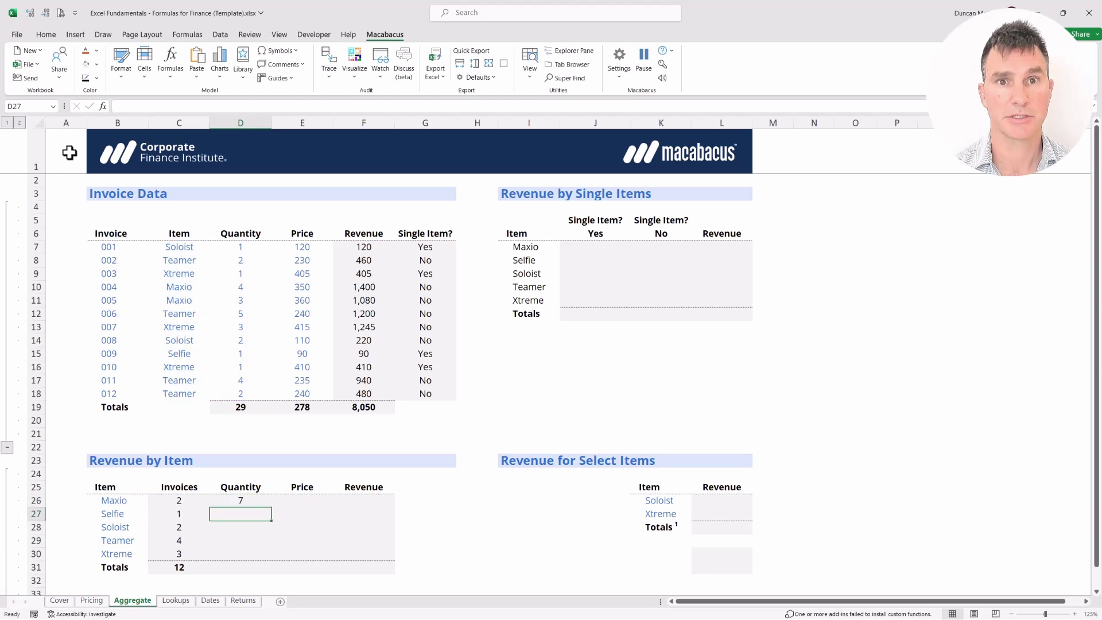
# - Fill the SUMIF quantity formula in D26 down through D30 for the remaining items
pyautogui.press('Up')
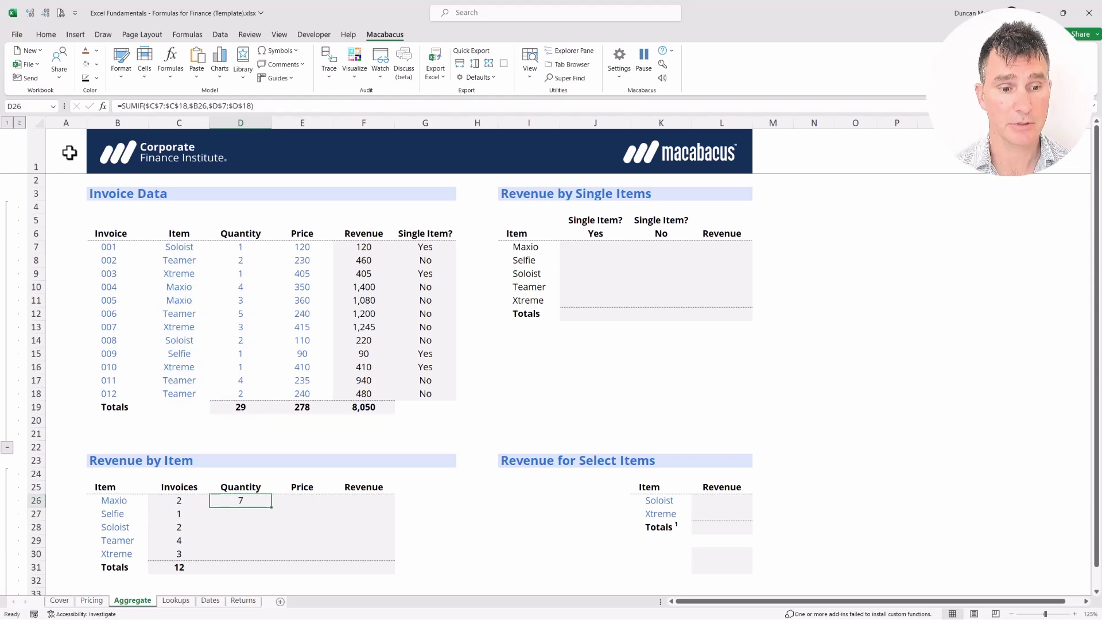
pyautogui.hotkey('shift', 'Down')
pyautogui.hotkey('shift', 'Down')
pyautogui.hotkey('shift', 'Down')
pyautogui.hotkey('shift', 'Down')
pyautogui.hotkey('ctrl', 'd')
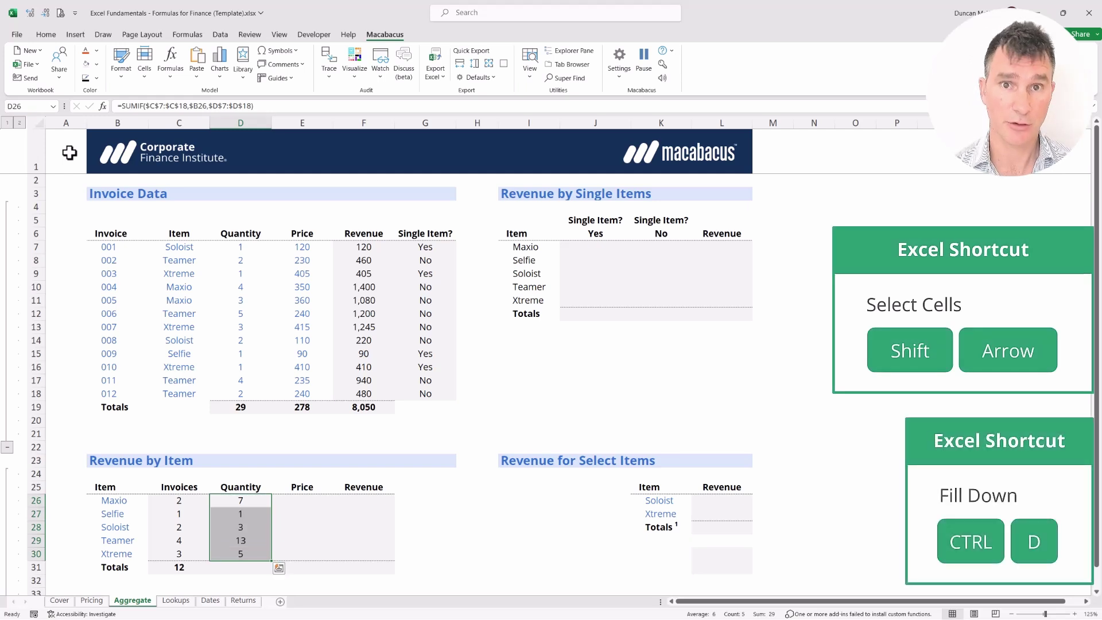
# - Inspect the references of the filled SUMIF formula for Xtreme in D30
pyautogui.hotkey('shift', 'Up')
pyautogui.hotkey('shift', 'Up')
pyautogui.hotkey('shift', 'Up')
pyautogui.hotkey('shift', 'Up')
pyautogui.hotkey('ctrl', 'Down')
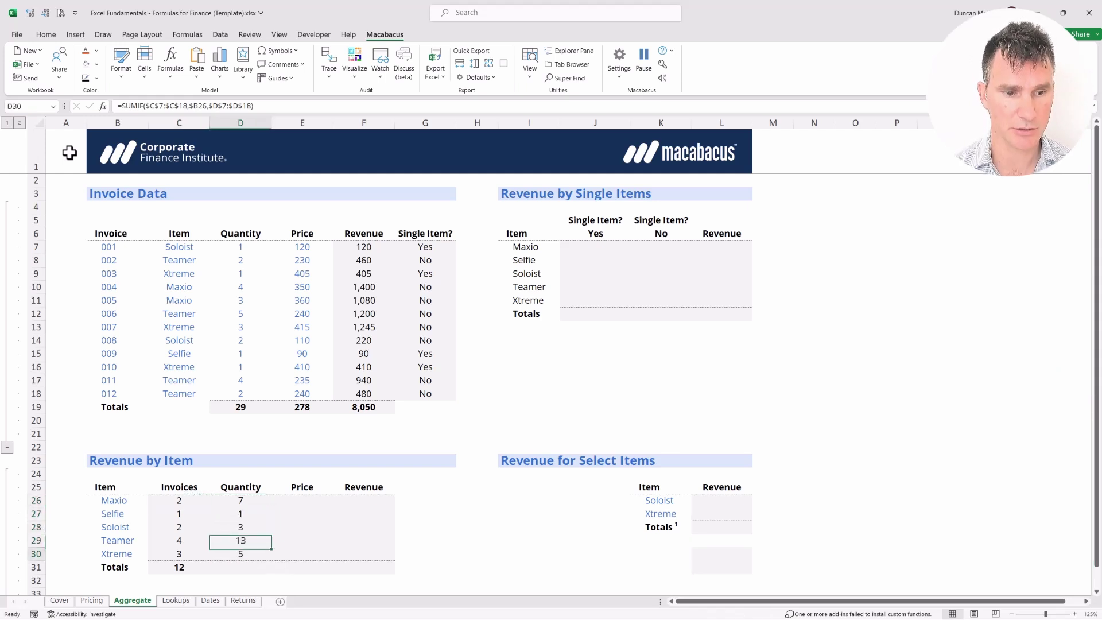
pyautogui.press('F2')
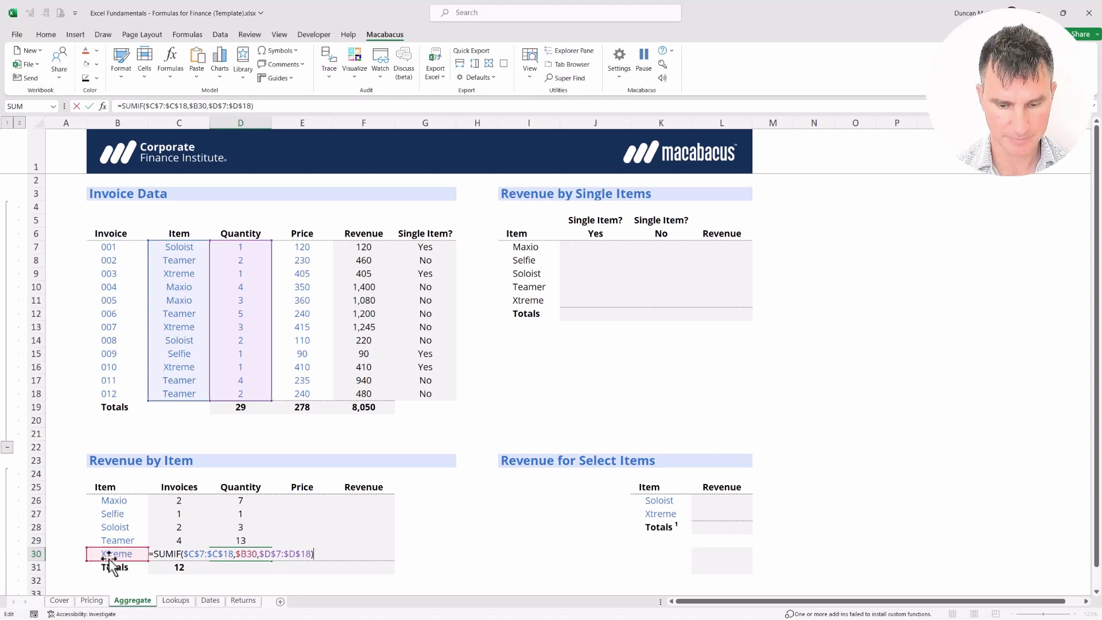
pyautogui.press('Return')
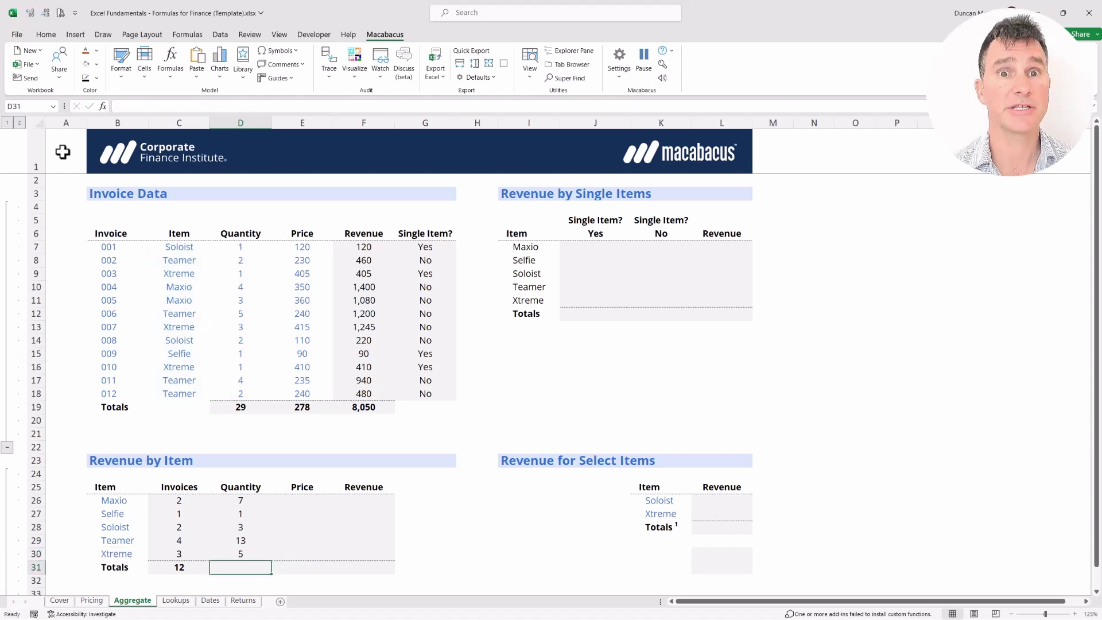
# - Total the Revenue by Item quantities in D31 with AutoSum over D26:D30
pyautogui.hotkey('alt', '=')
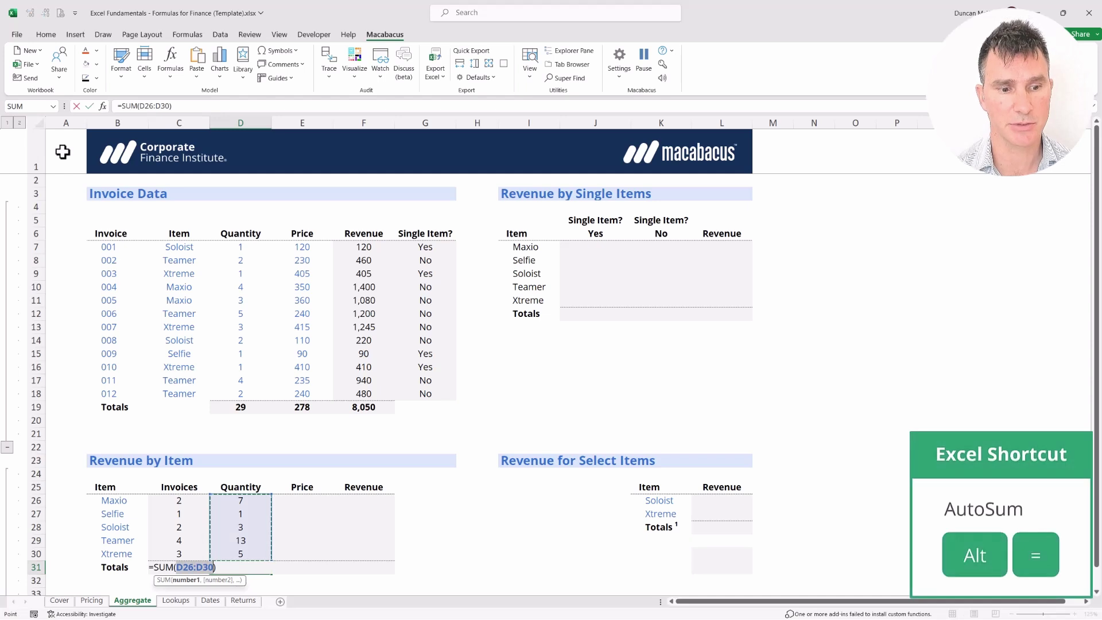
pyautogui.press('Return')
pyautogui.press('Up')
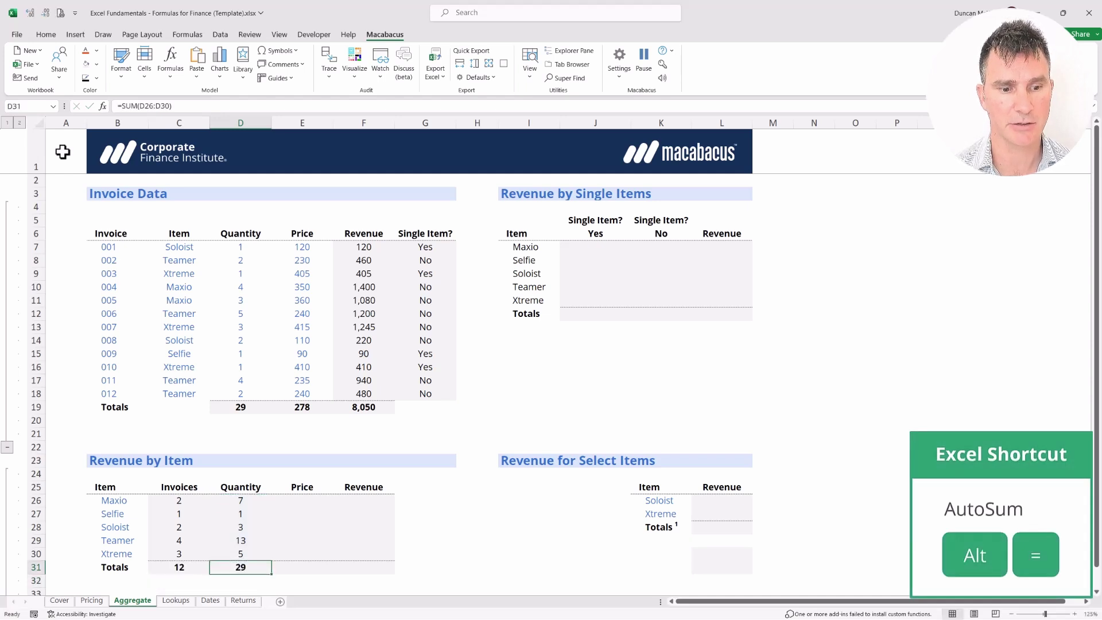
# - Review the invoice and quantity totals in C31:D31 and the Maxio invoice items and quantities in C10:D11
pyautogui.press('Left')
pyautogui.hotkey('shift', 'Right')
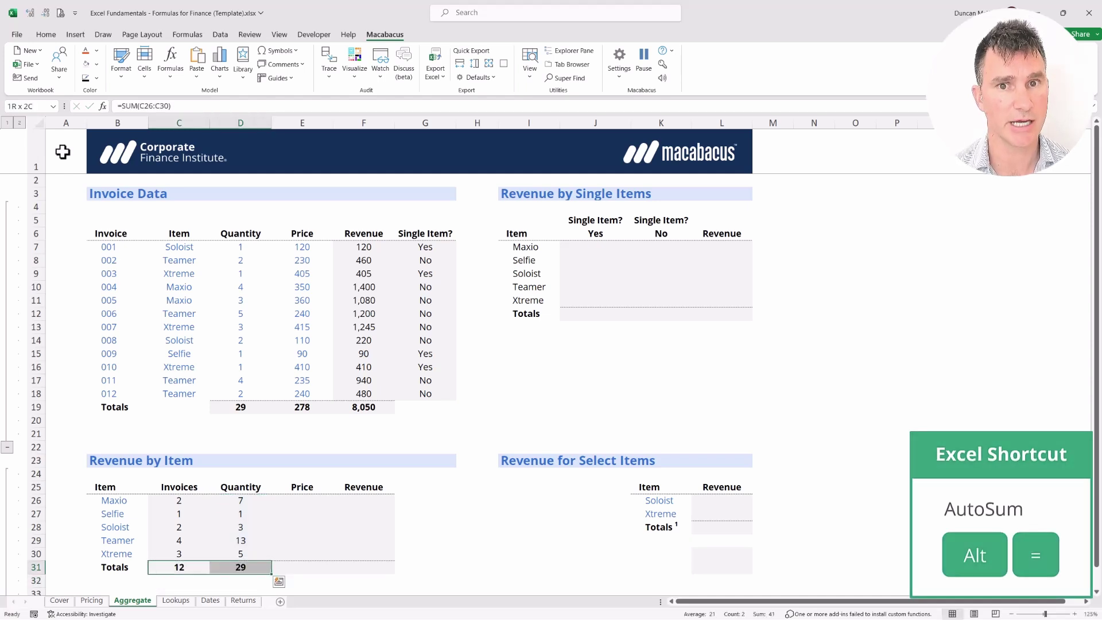
pyautogui.press('Up')
pyautogui.press('Up')
pyautogui.press('Up')
pyautogui.press('Up')
pyautogui.press('Up')
pyautogui.press('Up')
pyautogui.press('Up')
pyautogui.press('Up')
pyautogui.press('Up')
pyautogui.press('Up')
pyautogui.press('Up')
pyautogui.press('Up')
pyautogui.press('Up')
pyautogui.press('Up')
pyautogui.press('Up')
pyautogui.press('Up')
pyautogui.press('Up')
pyautogui.press('Up')
pyautogui.press('Up')
pyautogui.press('Up')
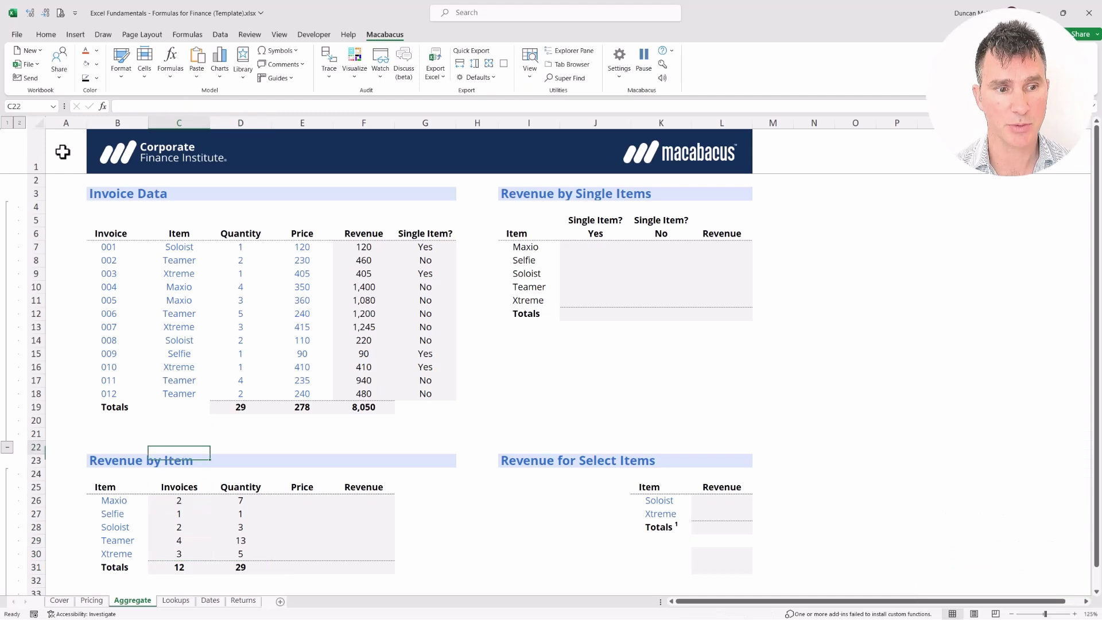
pyautogui.hotkey('shift', 'Down')
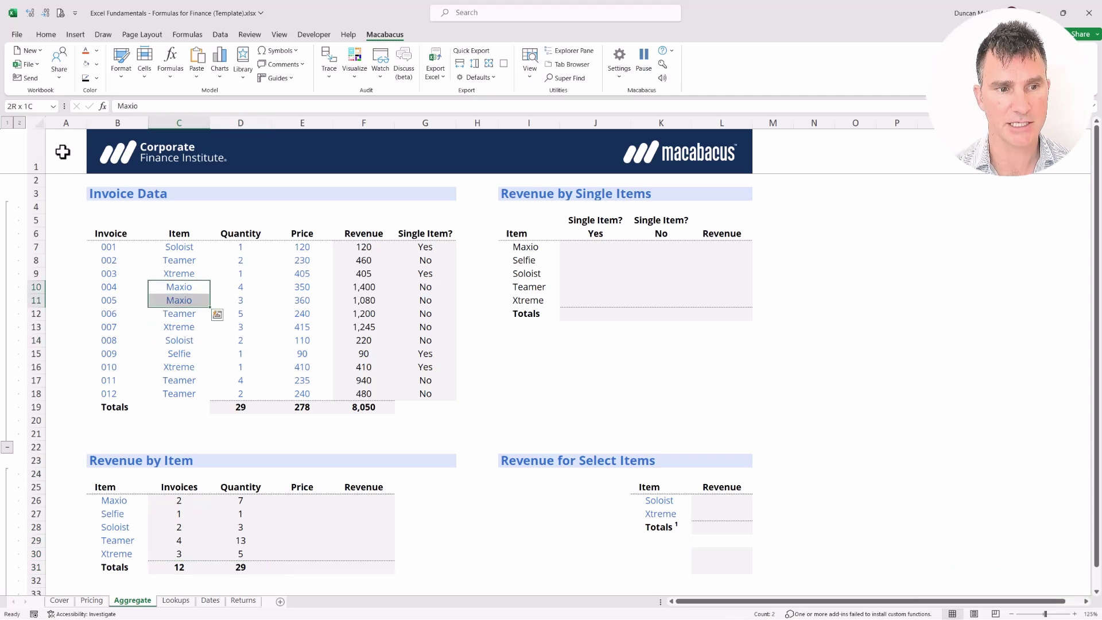
pyautogui.hotkey('shift', 'Right')
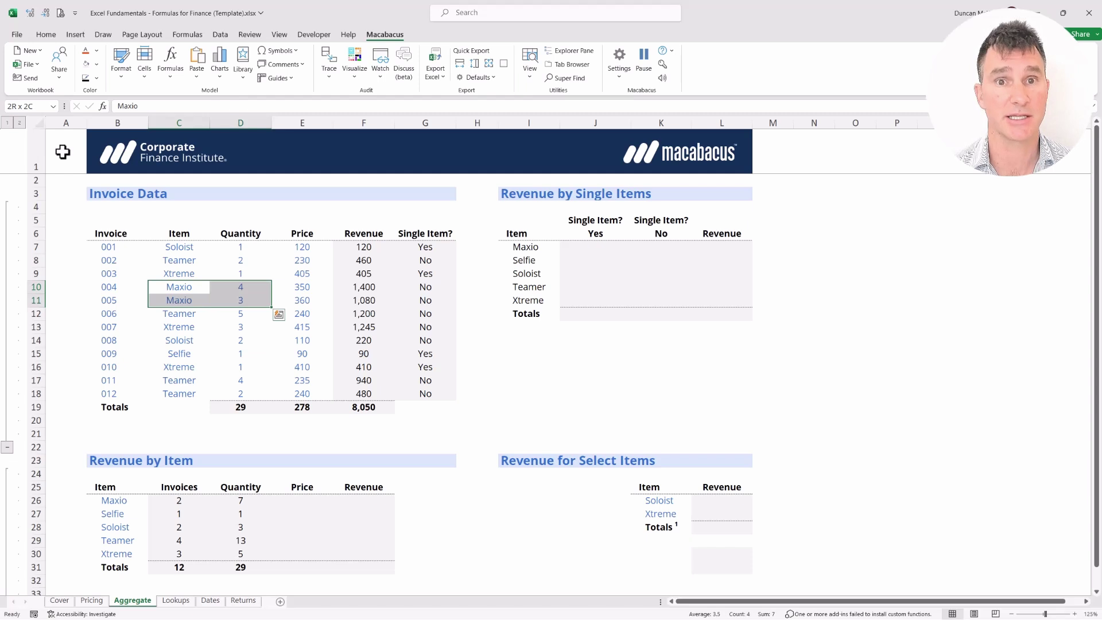
# - Check the Maxio quantity under its heading in the Revenue by Item table, D25:D26
pyautogui.press('Down')
pyautogui.press('Down')
pyautogui.press('Down')
pyautogui.press('Down')
pyautogui.press('Down')
pyautogui.press('Down')
pyautogui.press('Down')
pyautogui.press('Right')
pyautogui.press('Down')
pyautogui.press('Down')
pyautogui.press('Down')
pyautogui.press('Down')
pyautogui.press('Down')
pyautogui.press('Down')
pyautogui.press('Down')
pyautogui.press('Down')
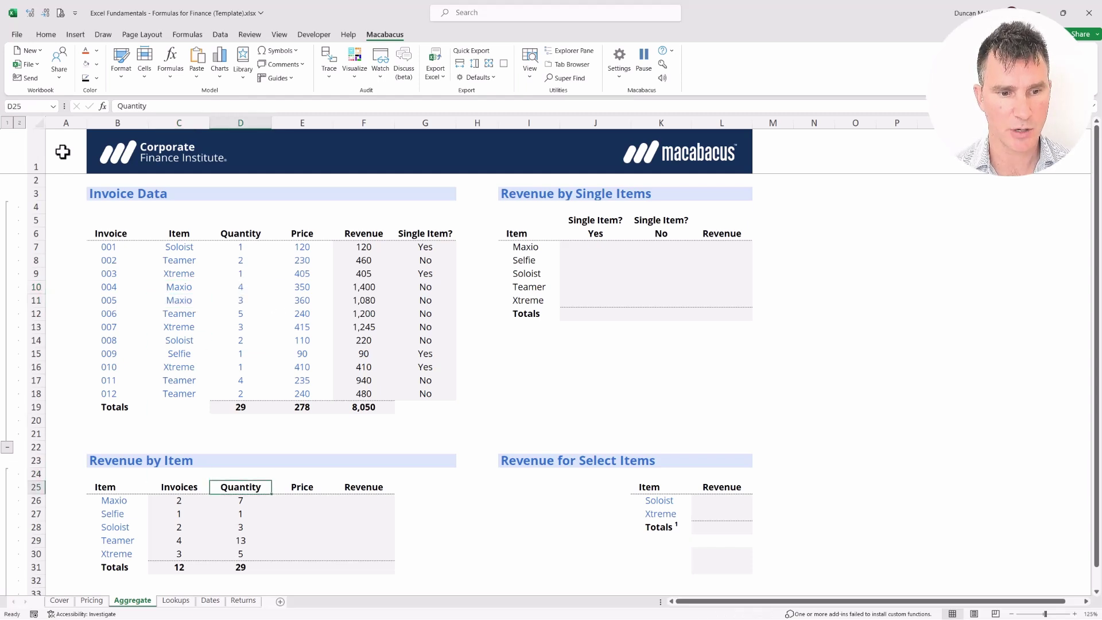
pyautogui.hotkey('shift', 'Down')
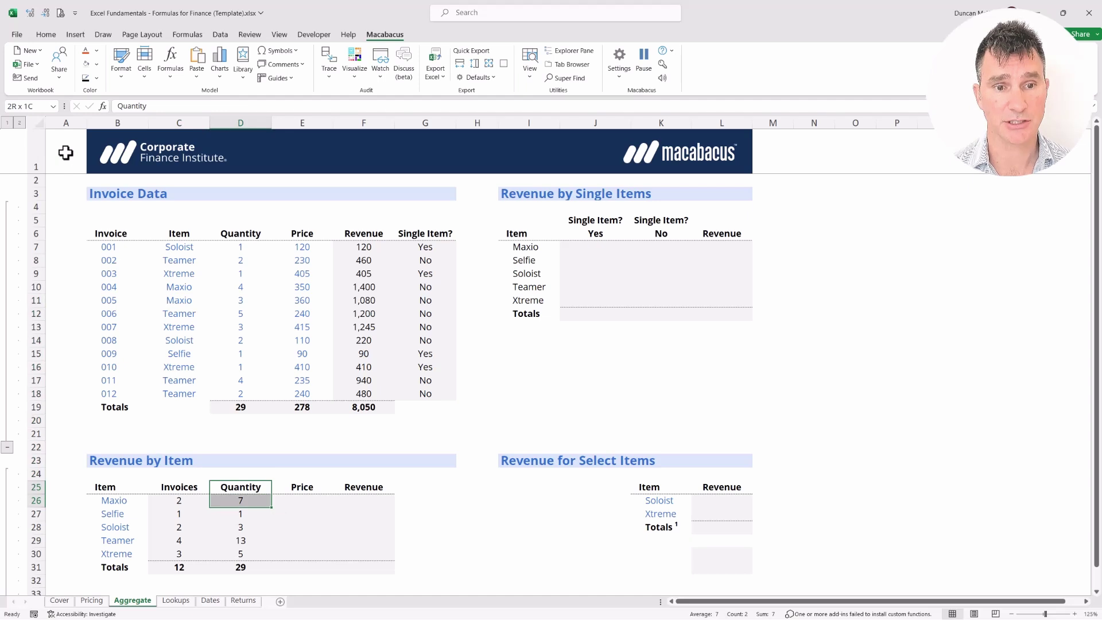
# - Examine the two Maxio invoice rows again, from items and quantities to the revenue amounts in F10:F11
pyautogui.press('Up')
pyautogui.press('Up')
pyautogui.press('Up')
pyautogui.press('Up')
pyautogui.press('Up')
pyautogui.press('Up')
pyautogui.press('Up')
pyautogui.press('Up')
pyautogui.press('Up')
pyautogui.press('Up')
pyautogui.press('Up')
pyautogui.press('Up')
pyautogui.press('Up')
pyautogui.press('Up')
pyautogui.press('Up')
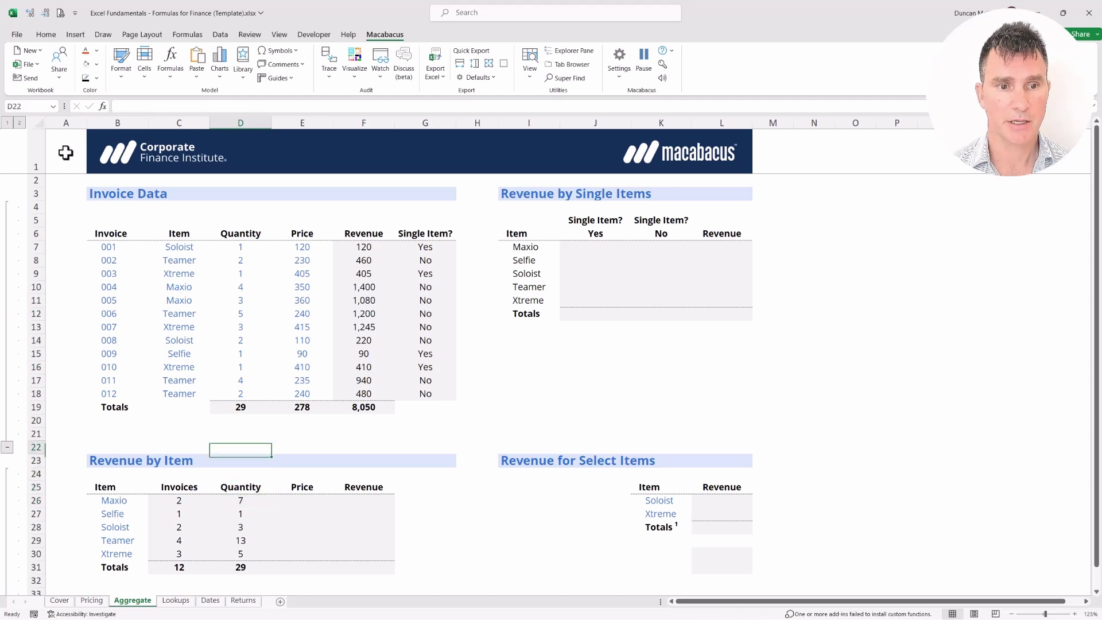
pyautogui.press('Left')
pyautogui.hotkey('shift', 'Right')
pyautogui.hotkey('shift', 'Down')
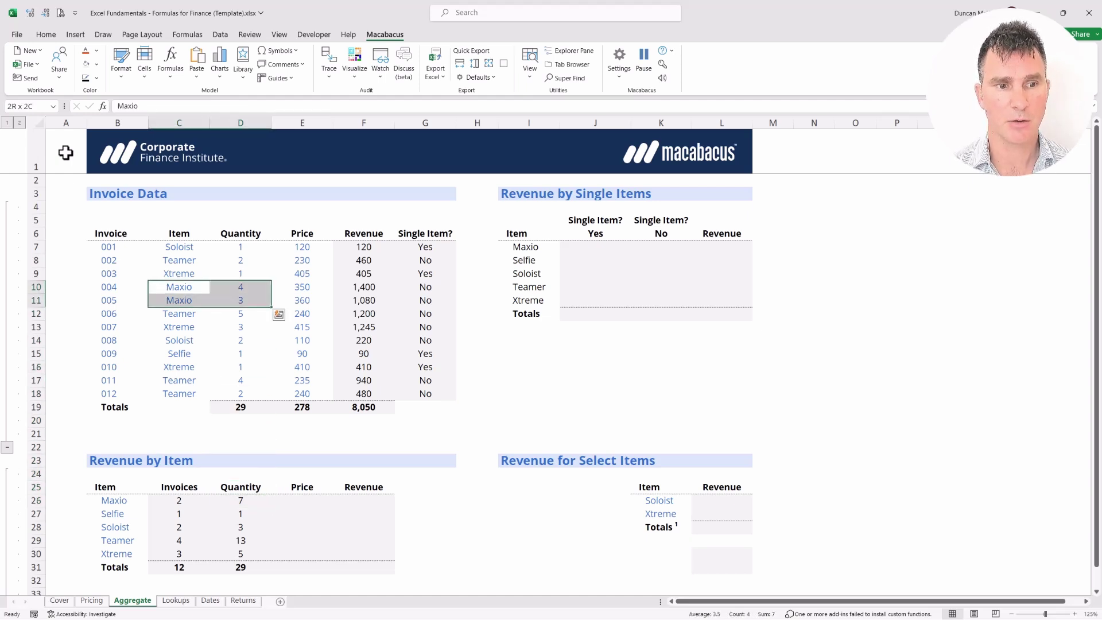
pyautogui.press('Right')
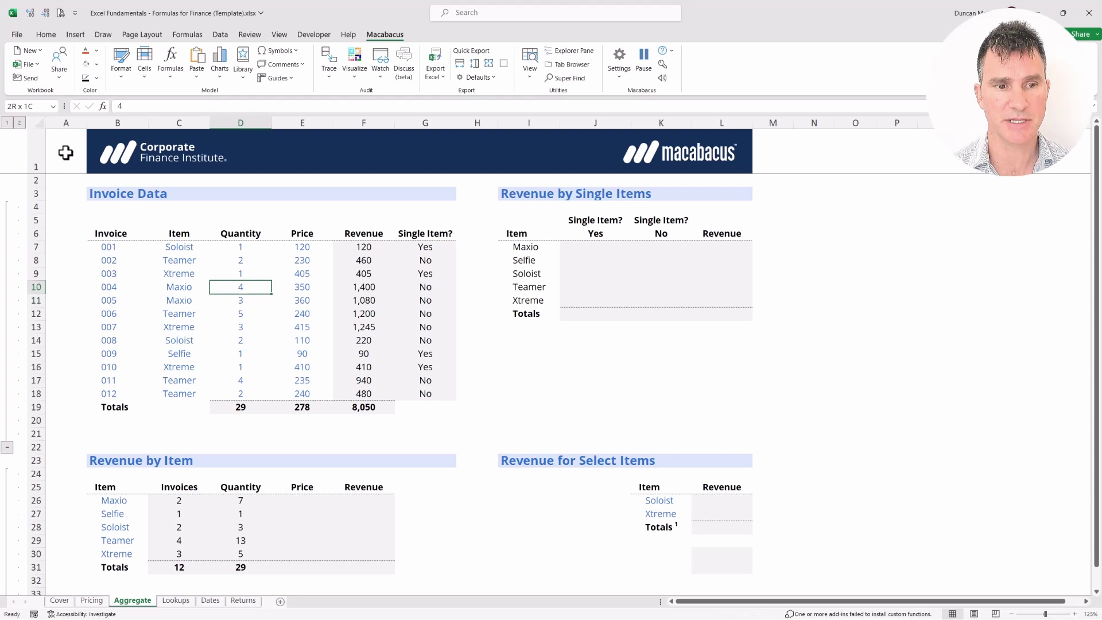
pyautogui.press('Right')
pyautogui.press('Right')
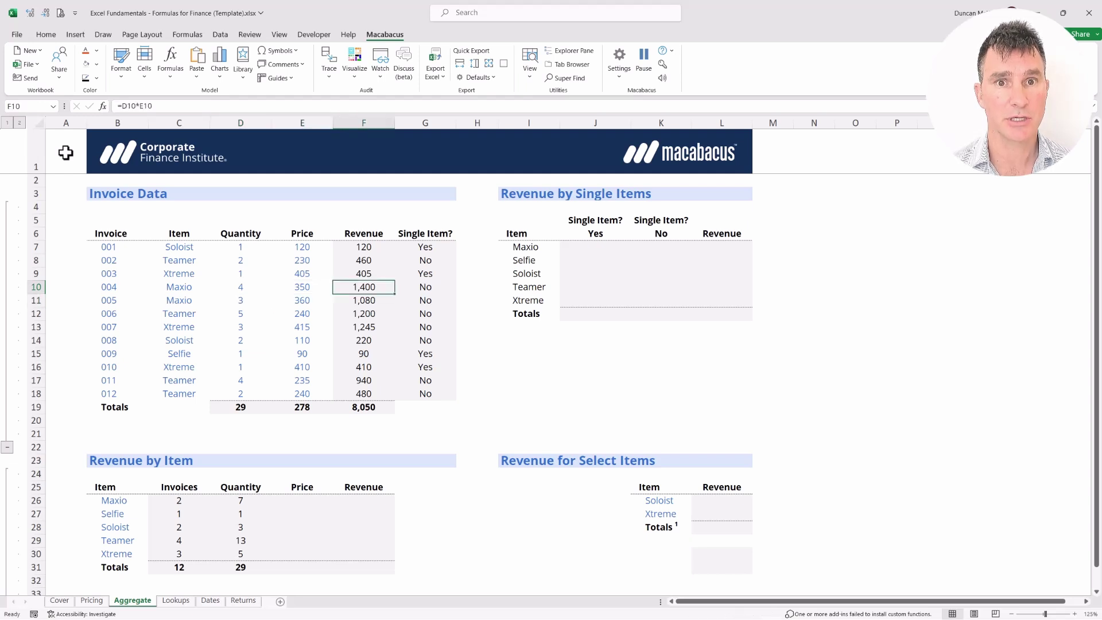
pyautogui.hotkey('shift', 'Down')
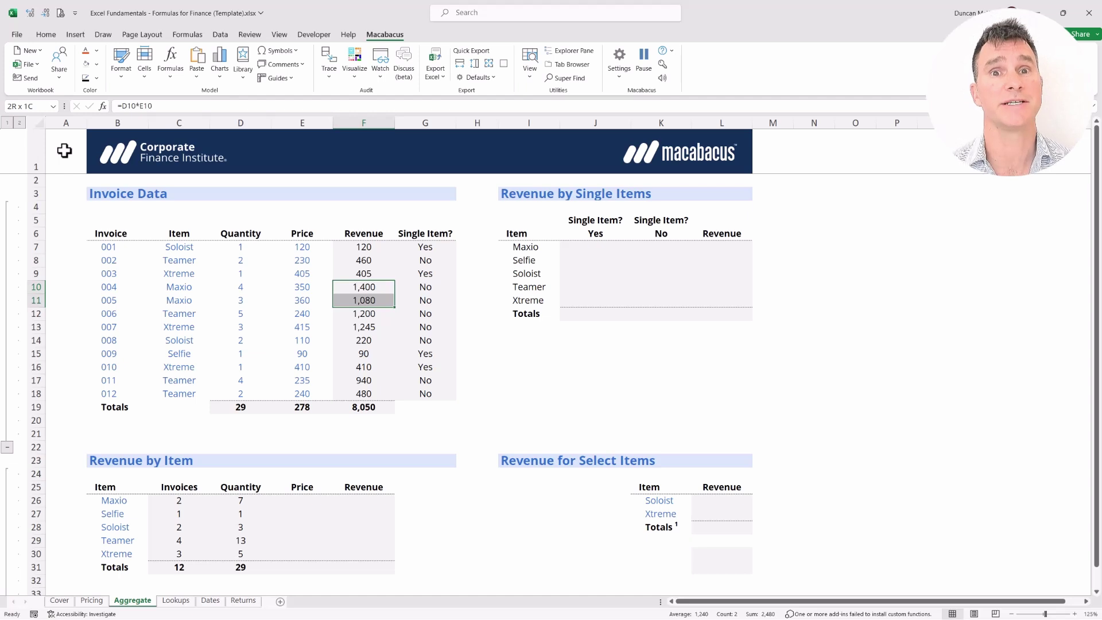
# - Copy the Revenue by Item quantity formulas and total in D26:D31 into the Revenue column starting at F26
pyautogui.press('Left')
pyautogui.press('Down')
pyautogui.press('Left')
pyautogui.press('Down')
pyautogui.press('Down')
pyautogui.hotkey('ctrl', 'Down')
pyautogui.hotkey('ctrl', 'Down')
pyautogui.hotkey('ctrl', 'Down')
pyautogui.press('Down')
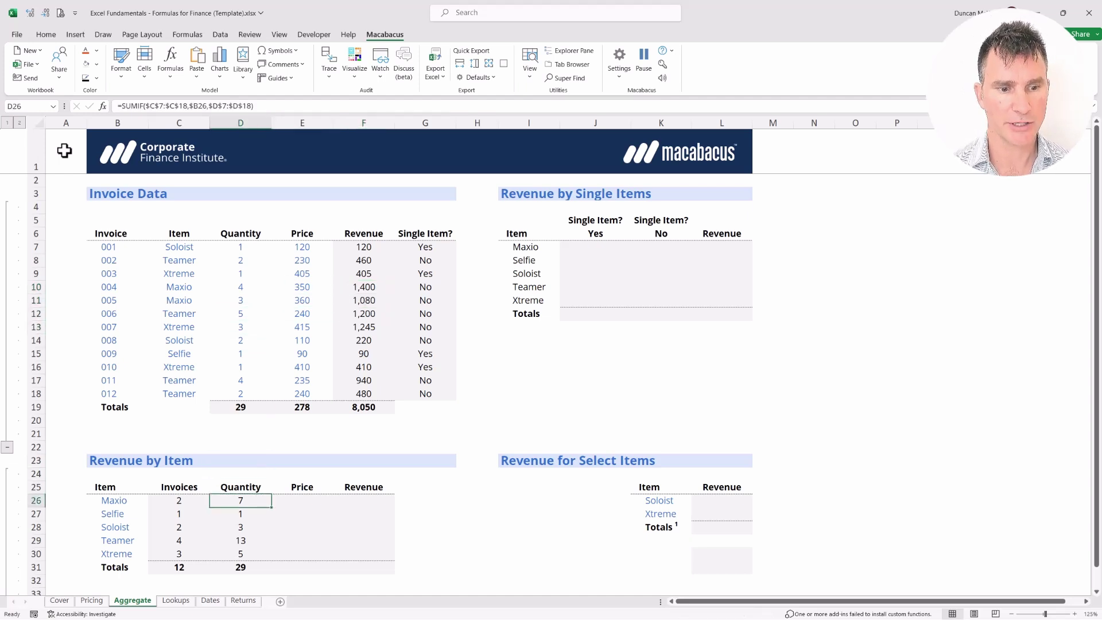
pyautogui.hotkey('shift', 'Down')
pyautogui.hotkey('shift', 'Down')
pyautogui.hotkey('shift', 'Down')
pyautogui.hotkey('shift', 'Down')
pyautogui.hotkey('shift', 'Down')
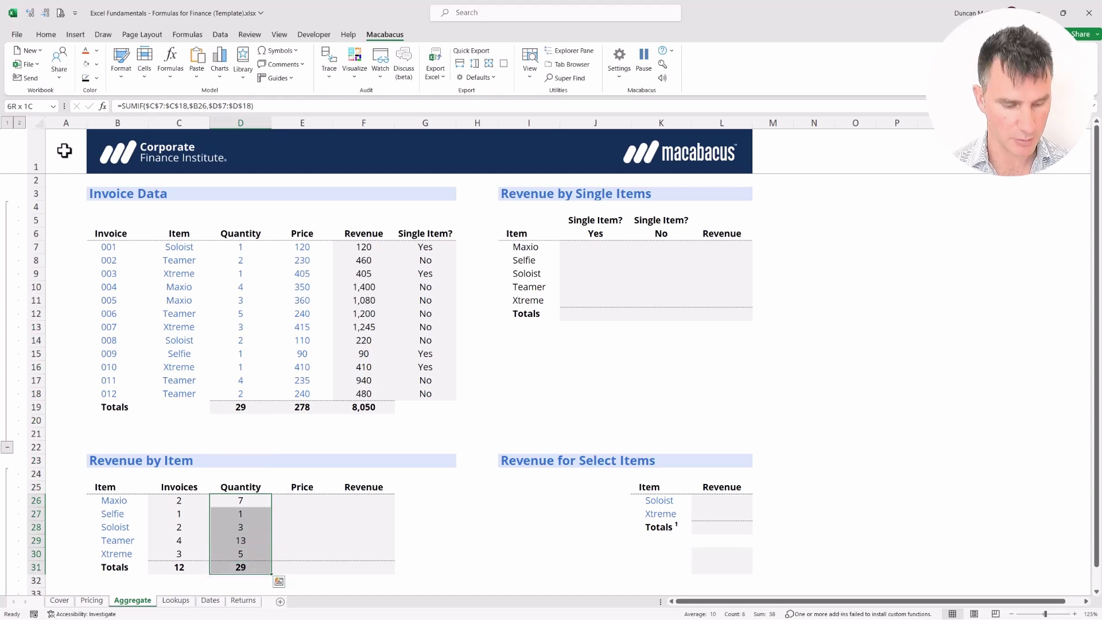
pyautogui.hotkey('ctrl', 'c')
pyautogui.press('Right')
pyautogui.press('Right')
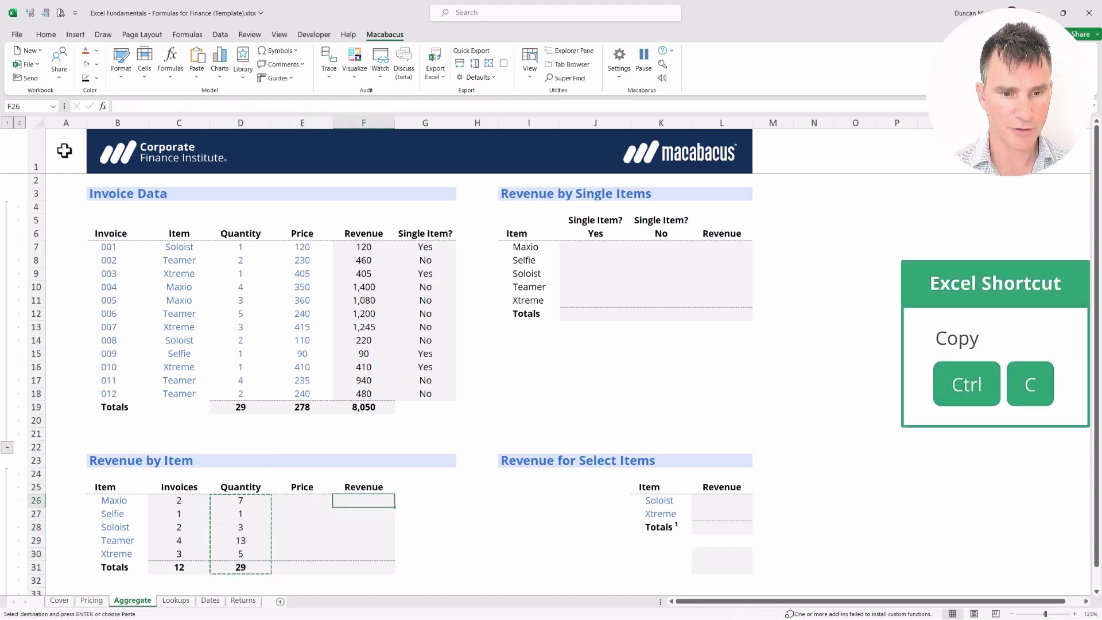
pyautogui.hotkey('ctrl', 'v')
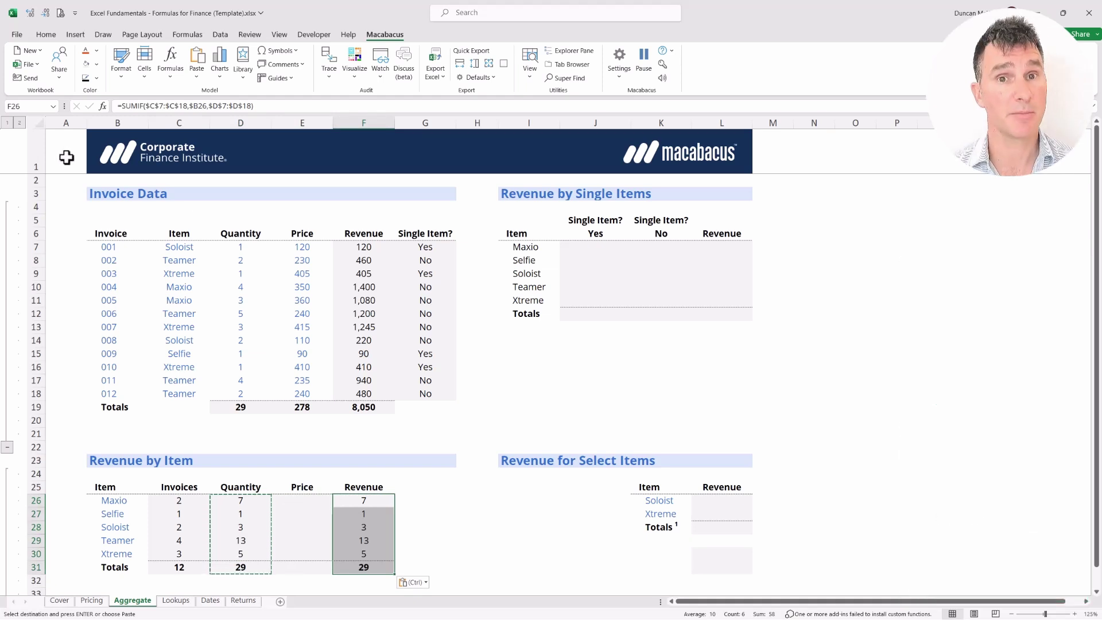
# - Change the start of the sum range in the F26 SUMIF formula to $F$7
pyautogui.press('Left')
pyautogui.hotkey('shift', 'Down')
pyautogui.press('Right')
pyautogui.press('Right')
pyautogui.press('Left')
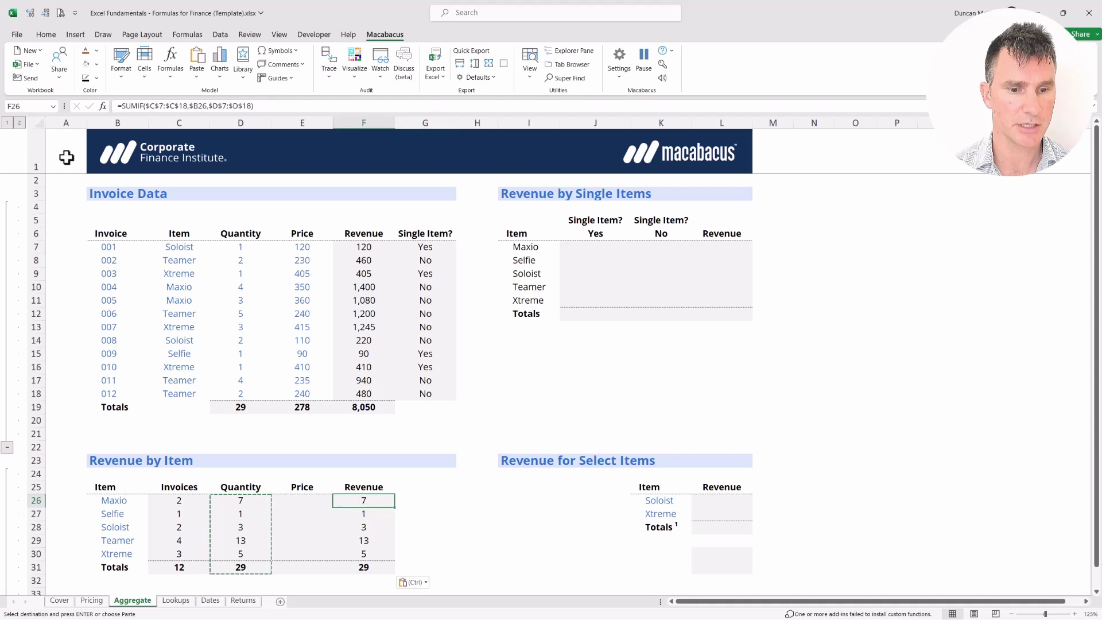
pyautogui.press('F2')
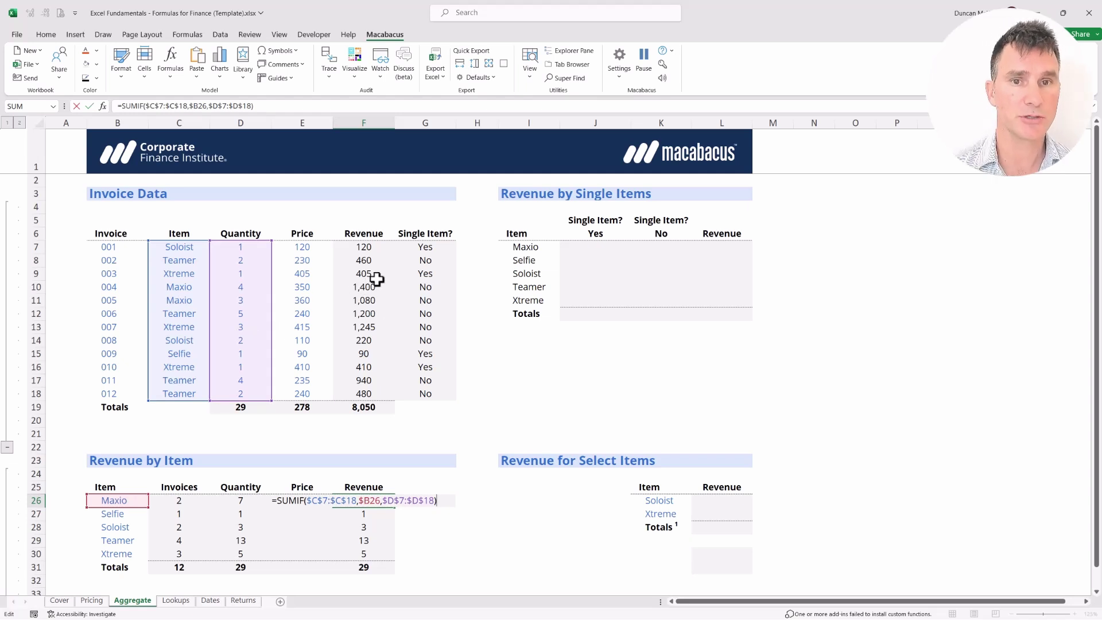
pyautogui.press('Left')
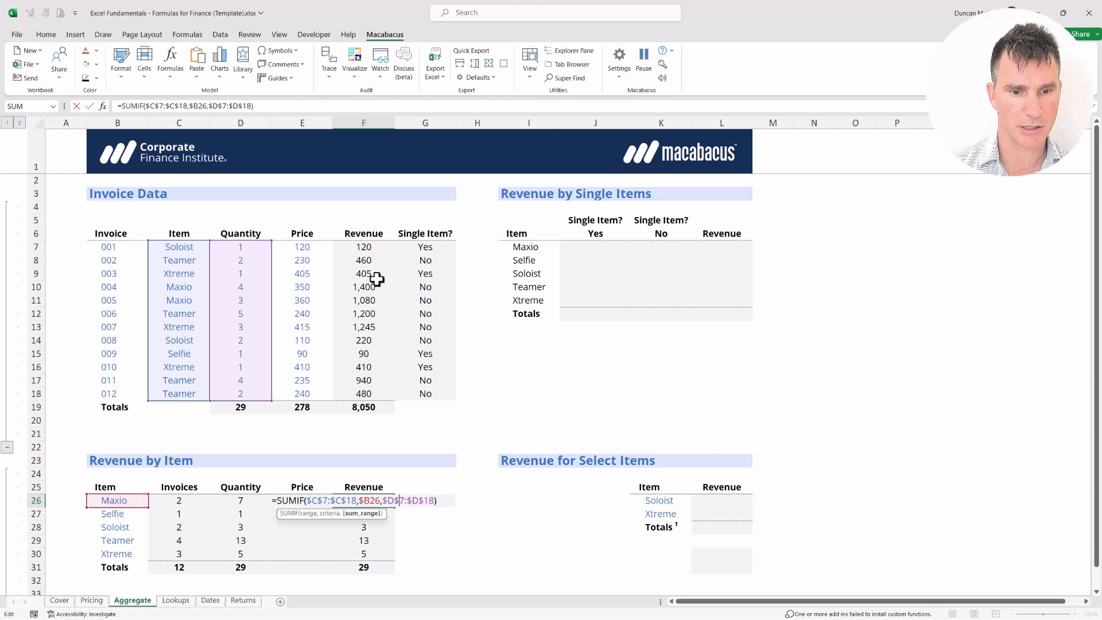
pyautogui.press('Right')
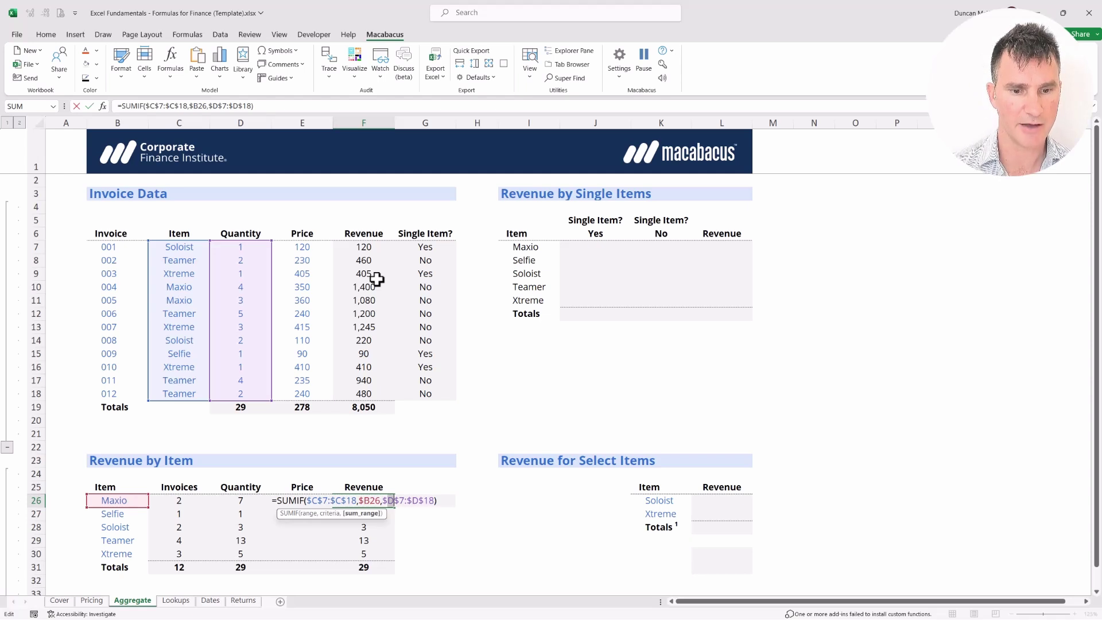
pyautogui.press('BackSpace')
pyautogui.write('F')
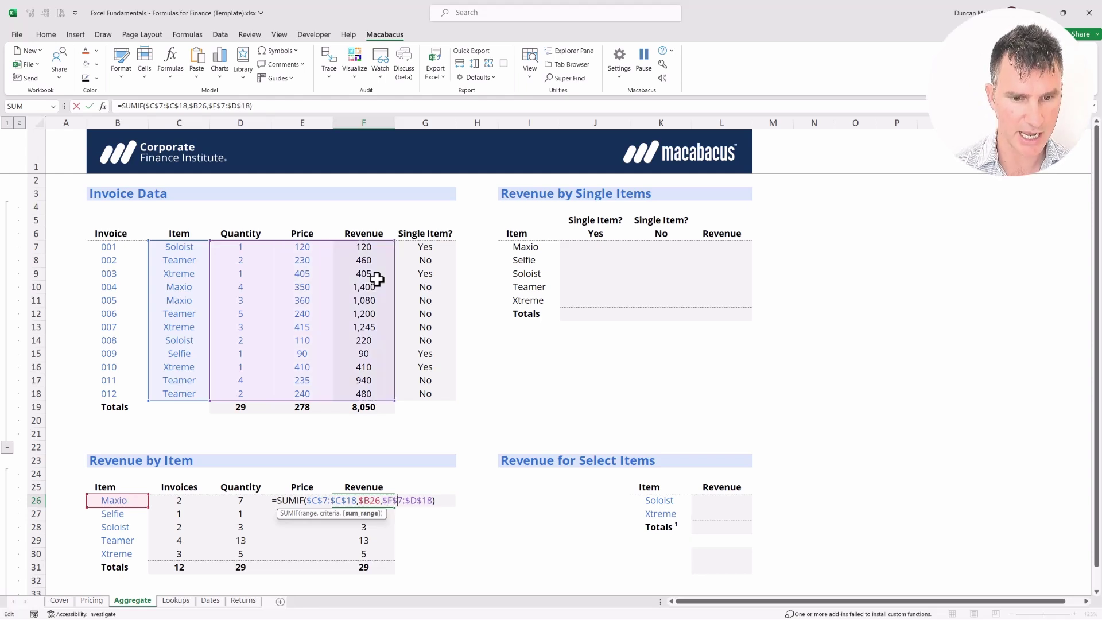
# - Change the end of the sum range in the F26 SUMIF formula to $F$18 and enter the formula
pyautogui.press('Right')
pyautogui.press('Right')
pyautogui.press('Right')
pyautogui.press('Right')
pyautogui.press('Right')
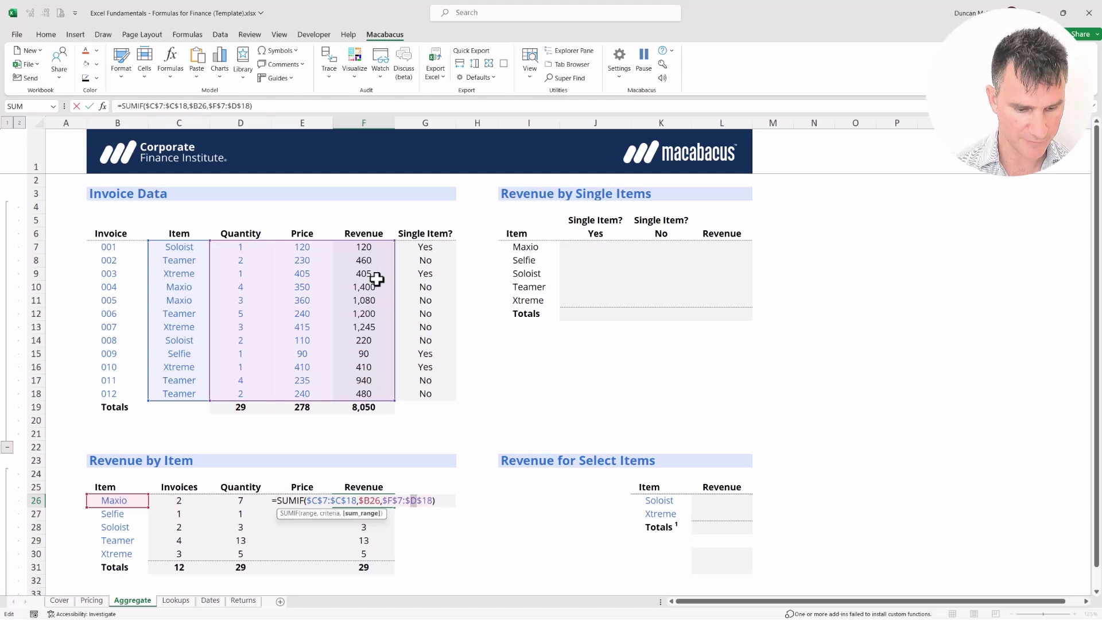
pyautogui.write('F')
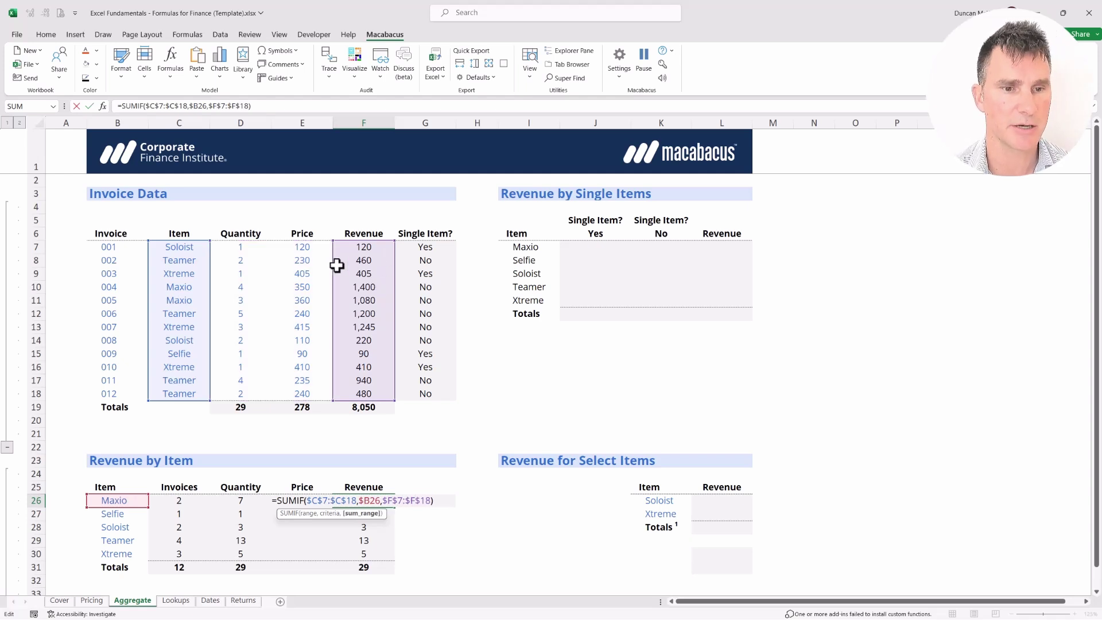
pyautogui.moveTo(333, 266)
pyautogui.mouseDown()
pyautogui.moveTo(261, 268)
pyautogui.moveTo(349, 263)
pyautogui.mouseUp()
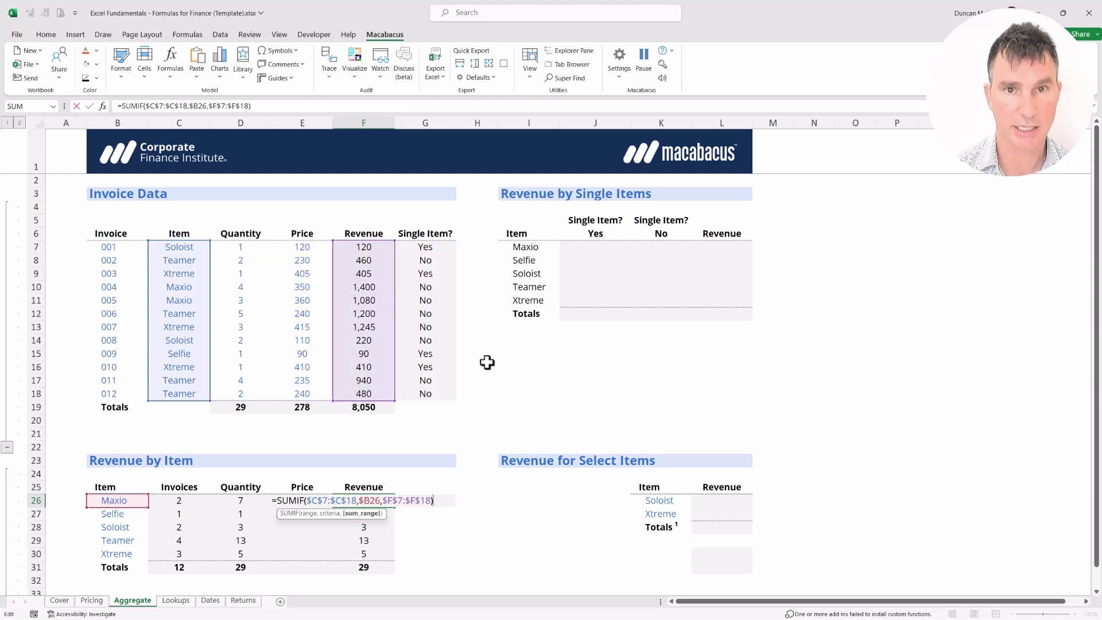
pyautogui.press('Return')
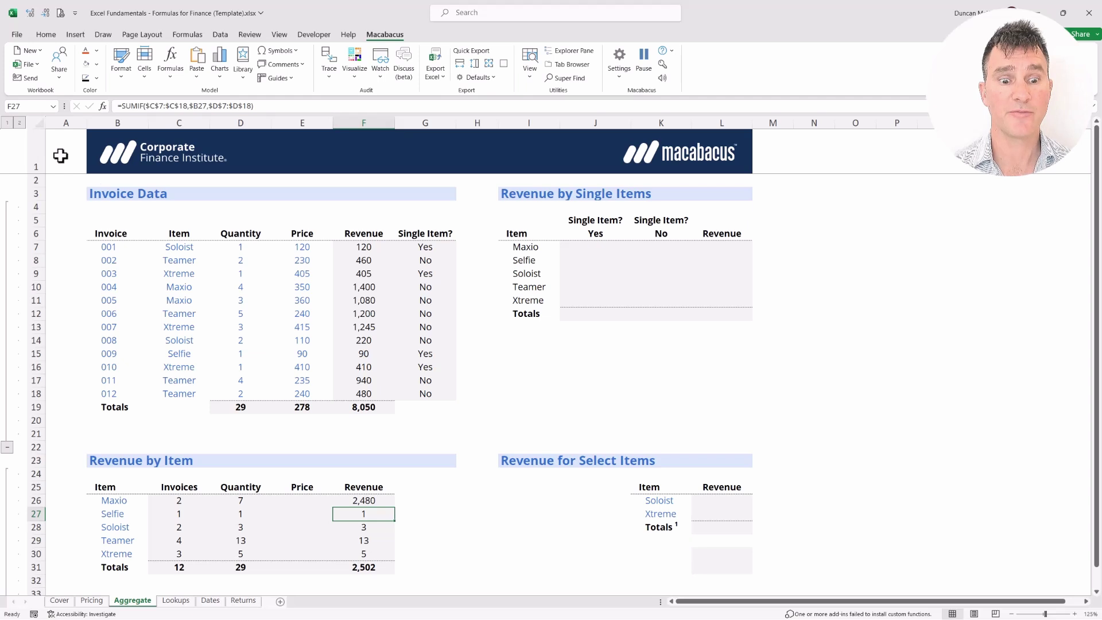
# - Fill the corrected SUMIF revenue formula in F26 down through F30
pyautogui.press('Up')
pyautogui.hotkey('shift', 'Right')
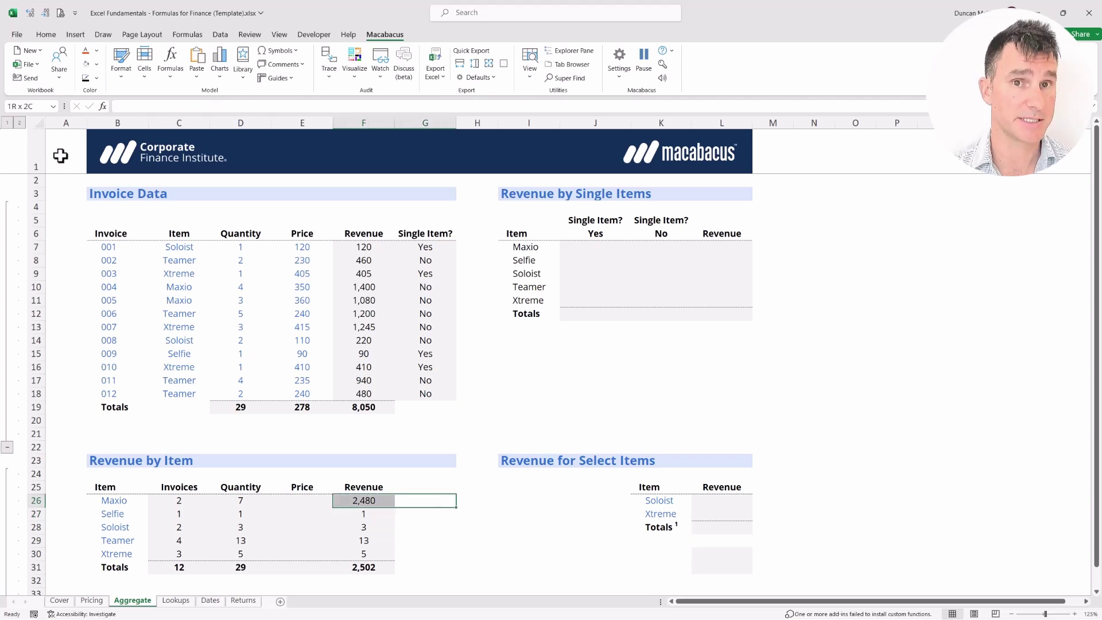
pyautogui.hotkey('shift', 'Left')
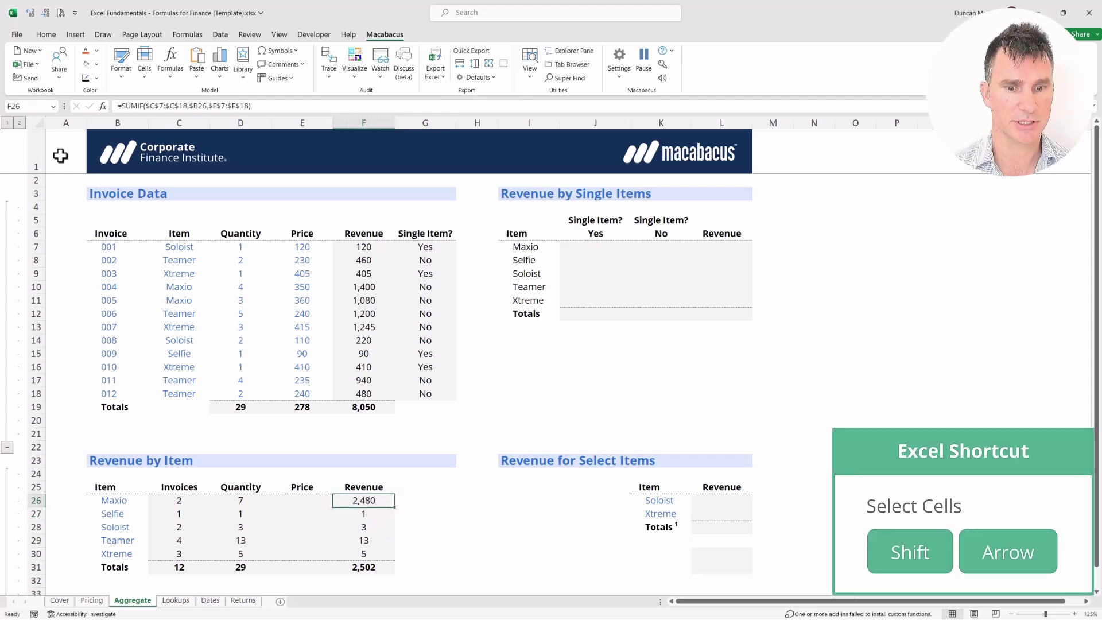
pyautogui.hotkey('shift', 'Down')
pyautogui.hotkey('shift', 'Down')
pyautogui.hotkey('shift', 'Down')
pyautogui.hotkey('shift', 'Down')
pyautogui.hotkey('shift', 'Up')
pyautogui.hotkey('shift', 'Down')
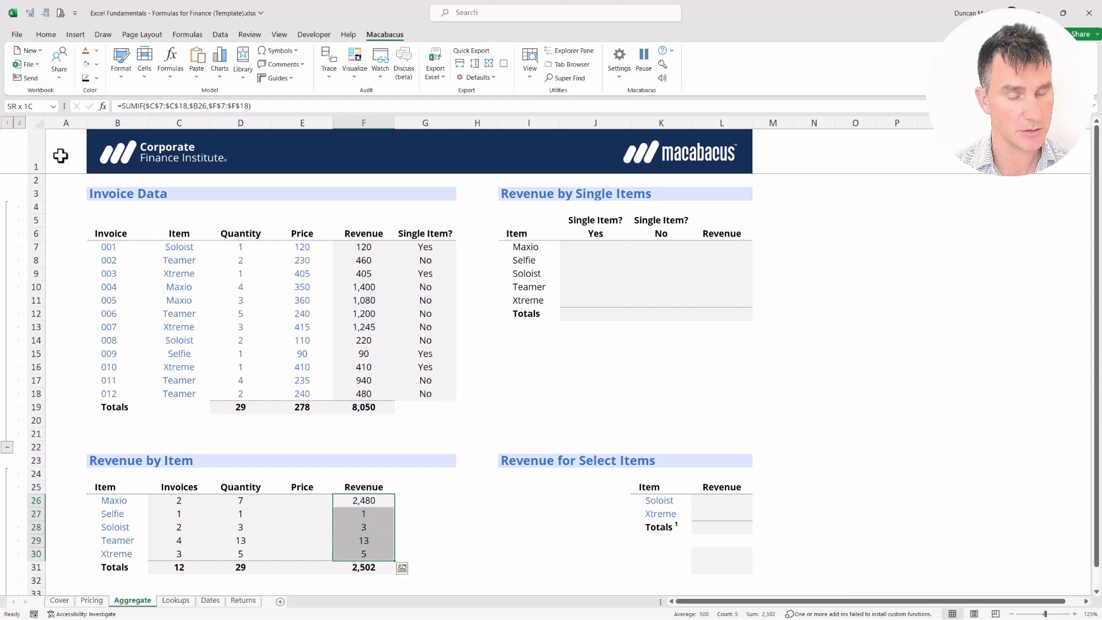
pyautogui.hotkey('ctrl', 'd')
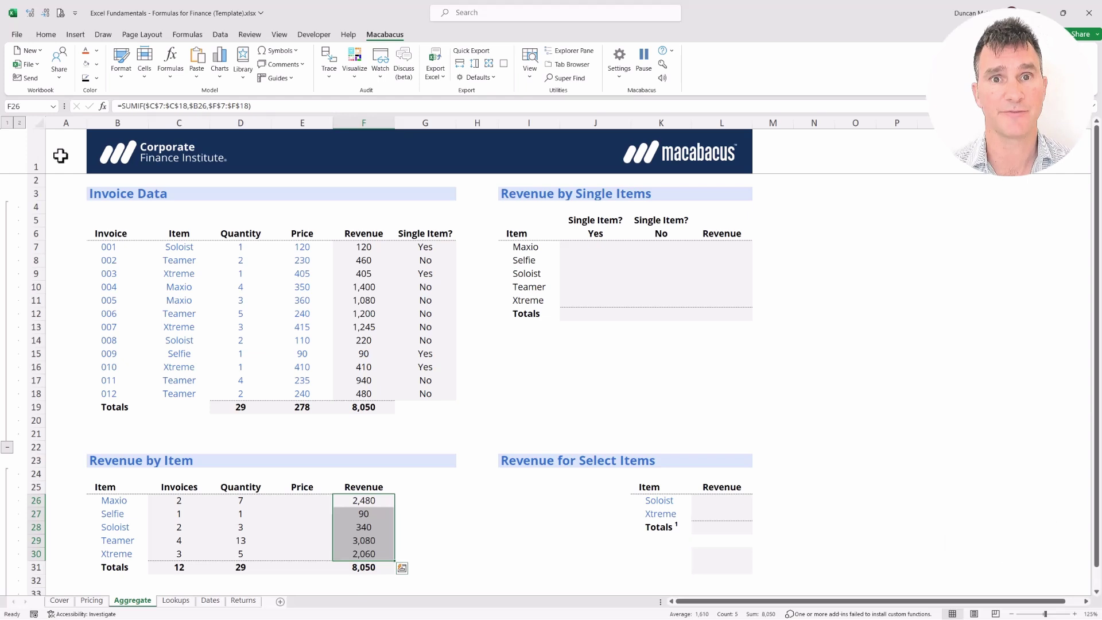
# - Examine the empty Price column in Revenue by Item and the individual invoice prices in E7:E18
pyautogui.press('shift')
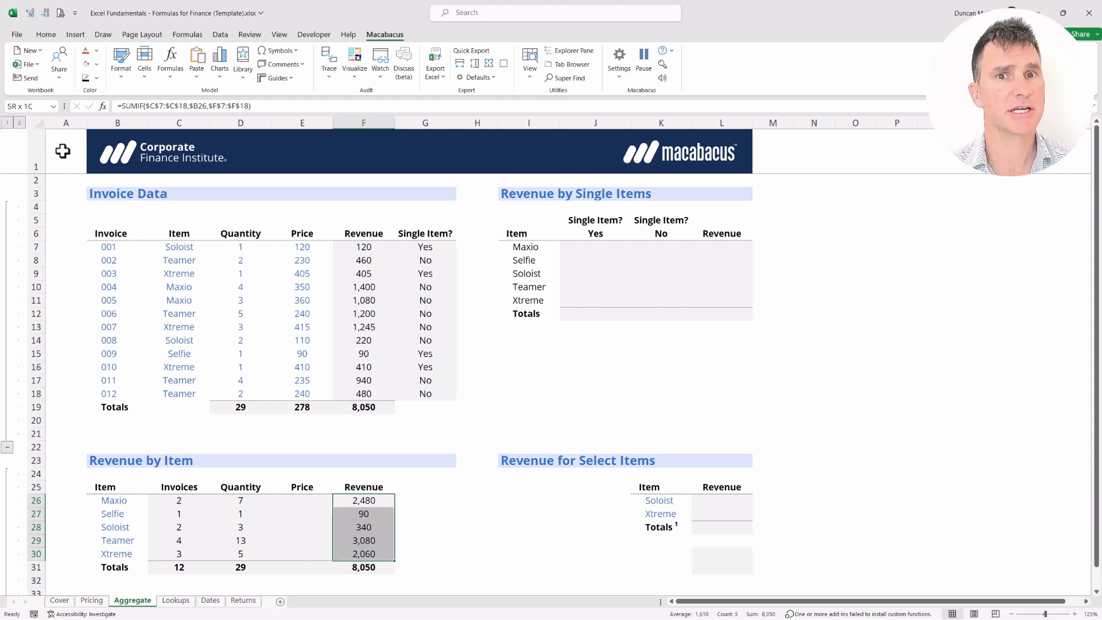
pyautogui.press('Left')
pyautogui.press('Up')
pyautogui.hotkey('shift', 'Down')
pyautogui.hotkey('shift', 'Up')
pyautogui.hotkey('shift', 'Down')
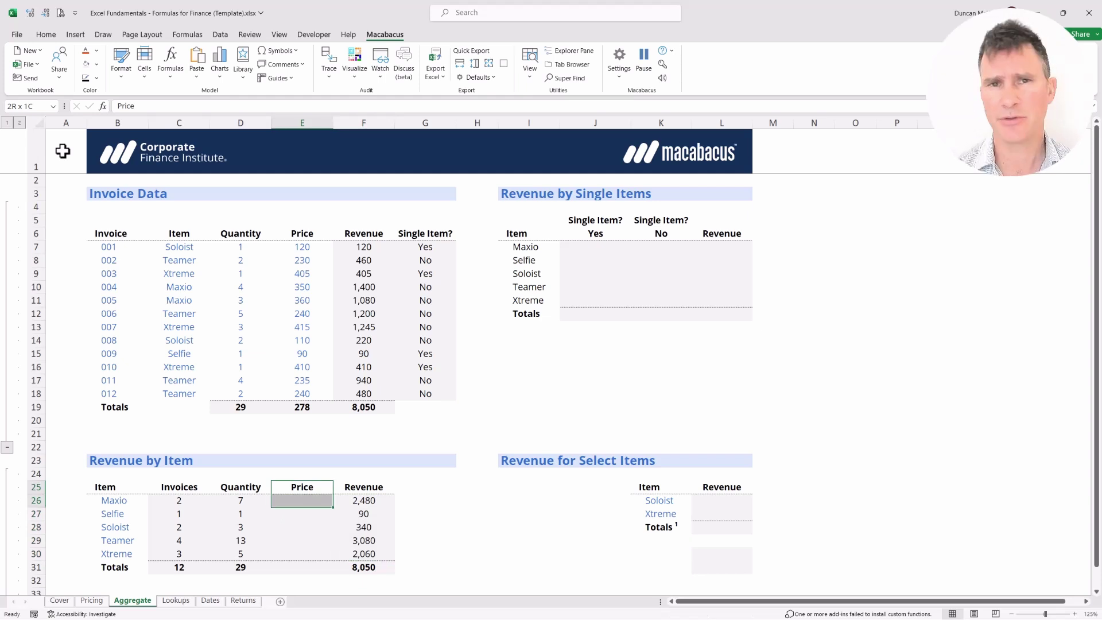
pyautogui.press('Left')
pyautogui.press('Right')
pyautogui.press('Up')
pyautogui.press('Up')
pyautogui.press('Up')
pyautogui.press('Up')
pyautogui.press('Up')
pyautogui.press('Up')
pyautogui.press('Up')
pyautogui.press('Up')
pyautogui.press('Up')
pyautogui.press('Up')
pyautogui.press('Up')
pyautogui.press('Up')
pyautogui.press('Up')
pyautogui.press('Up')
pyautogui.press('Up')
pyautogui.press('Up')
pyautogui.press('Up')
pyautogui.press('Up')
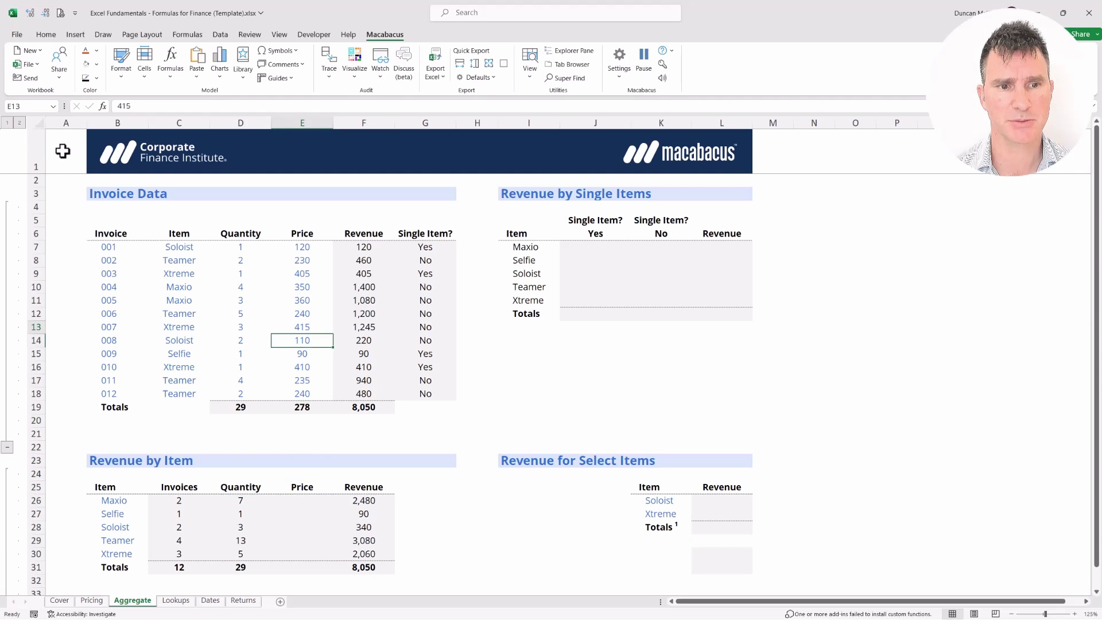
pyautogui.hotkey('shift', 'Down')
pyautogui.hotkey('shift', 'Down')
pyautogui.hotkey('shift', 'Down')
pyautogui.hotkey('shift', 'Down')
pyautogui.hotkey('shift', 'Down')
pyautogui.hotkey('shift', 'Down')
pyautogui.hotkey('shift', 'Down')
pyautogui.hotkey('shift', 'Down')
pyautogui.hotkey('shift', 'Down')
pyautogui.hotkey('shift', 'Down')
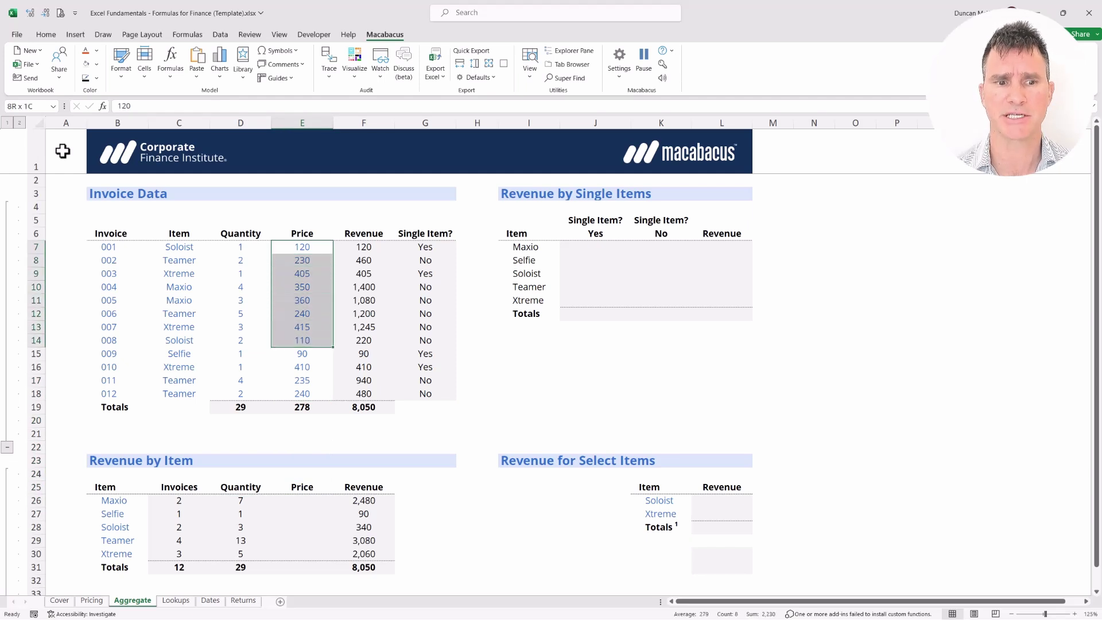
pyautogui.hotkey('shift', 'Down')
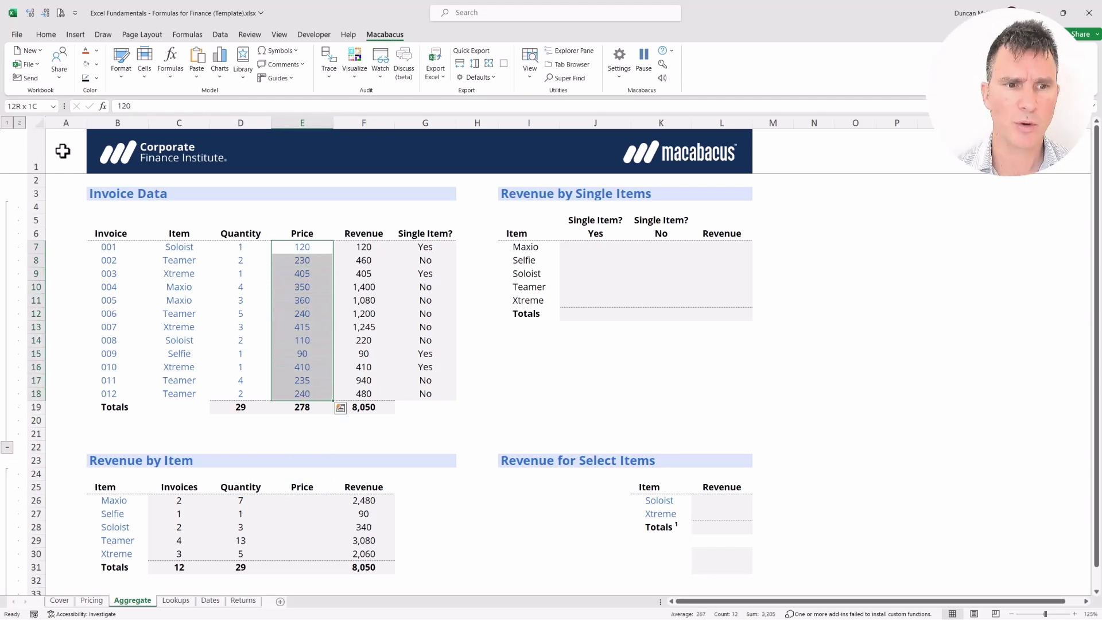
# - Compare the two Maxio prices in E10:E11 with the full range of invoice prices in E7:E18
pyautogui.press('Down')
pyautogui.press('Down')
pyautogui.press('Down')
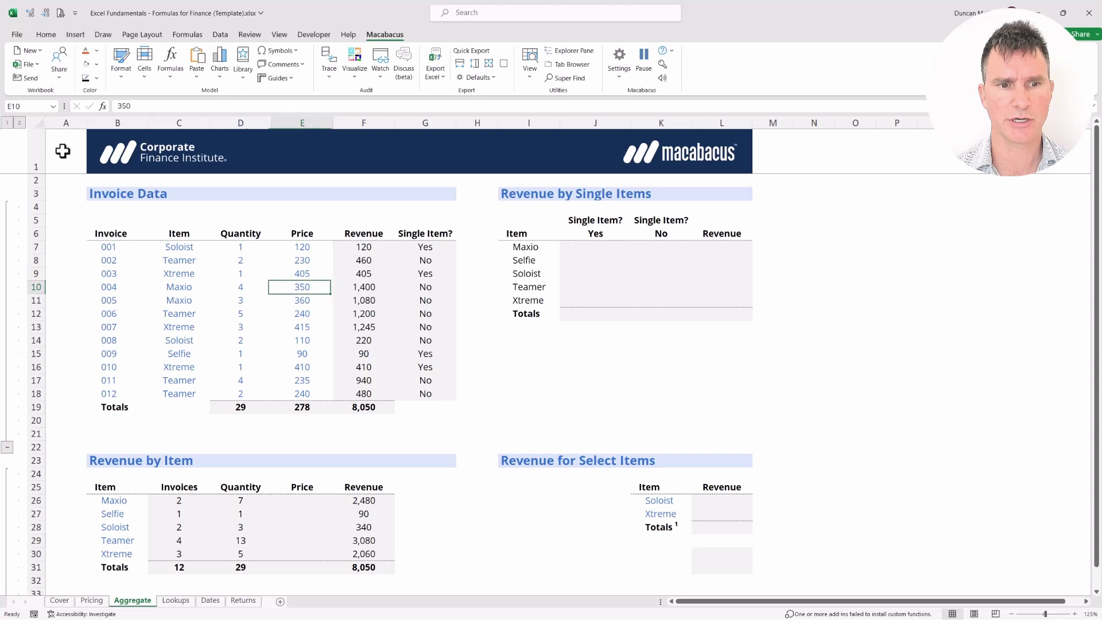
pyautogui.hotkey('shift', 'Down')
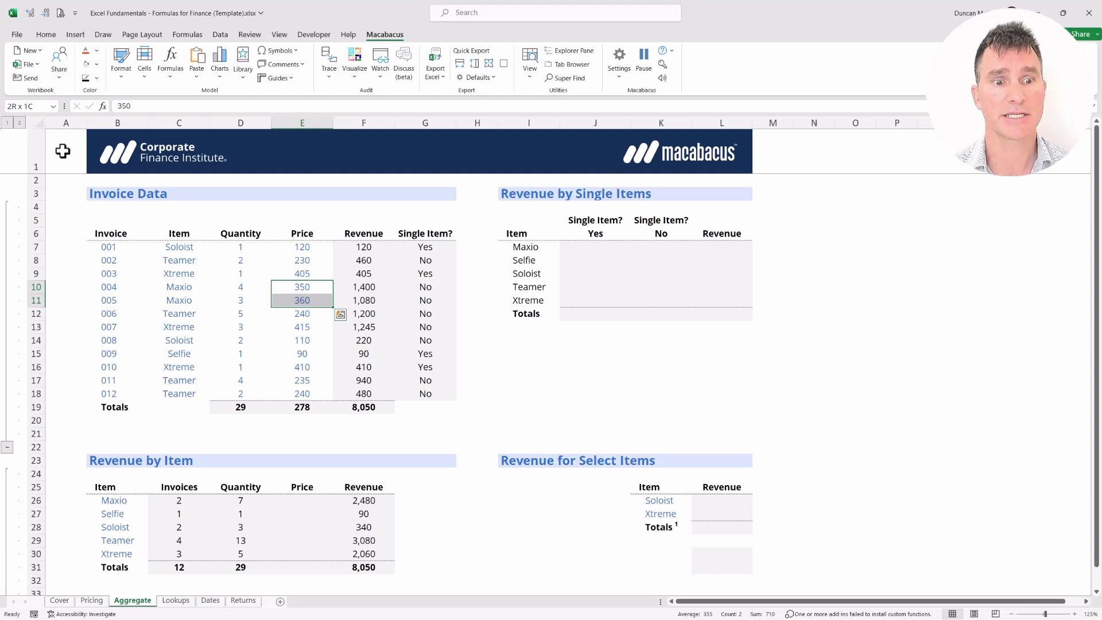
pyautogui.press('Up')
pyautogui.press('Up')
pyautogui.press('Up')
pyautogui.hotkey('shift', 'Down')
pyautogui.hotkey('shift', 'Down')
pyautogui.hotkey('shift', 'Down')
pyautogui.hotkey('shift', 'Down')
pyautogui.hotkey('shift', 'Down')
pyautogui.hotkey('shift', 'Down')
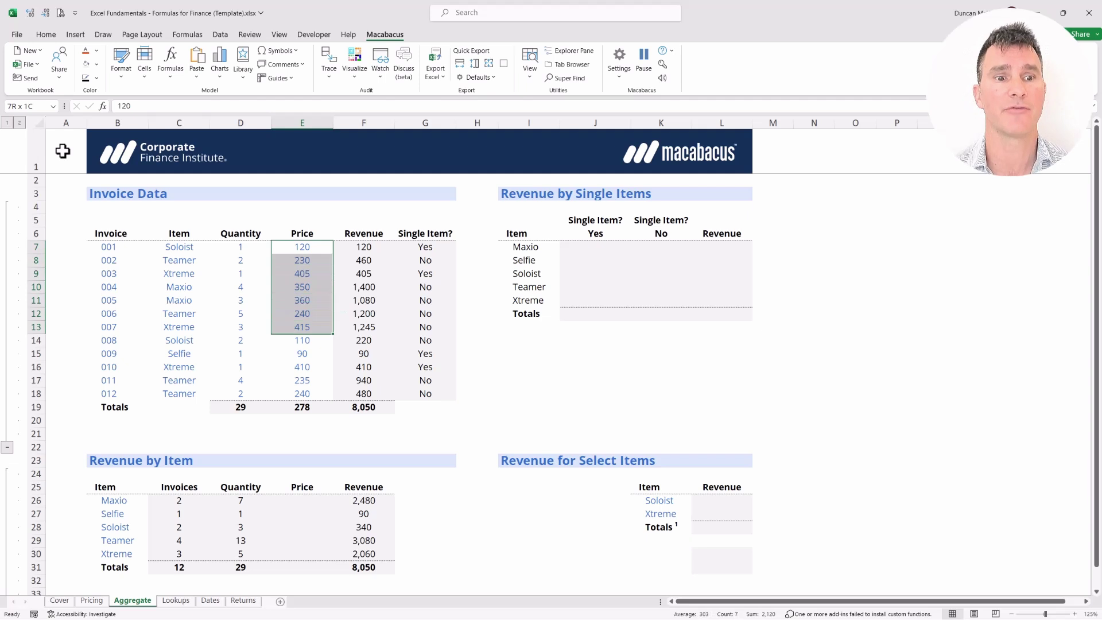
pyautogui.hotkey('shift', 'Down')
pyautogui.hotkey('shift', 'Down')
pyautogui.hotkey('shift', 'Down')
pyautogui.hotkey('shift', 'Down')
pyautogui.hotkey('shift', 'Down')
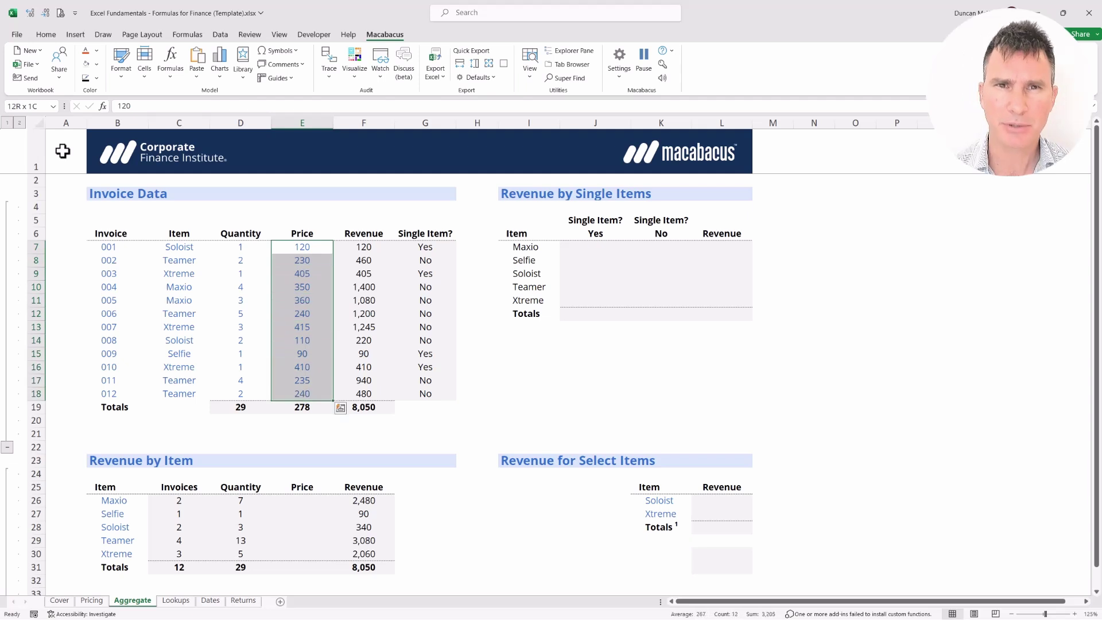
# - Review the invoice quantities in D7:D18 that weight each item's price
pyautogui.press('Left')
pyautogui.hotkey('shift', 'Down')
pyautogui.hotkey('shift', 'Down')
pyautogui.hotkey('shift', 'Down')
pyautogui.hotkey('shift', 'Down')
pyautogui.hotkey('shift', 'Down')
pyautogui.hotkey('shift', 'Down')
pyautogui.hotkey('shift', 'Down')
pyautogui.hotkey('shift', 'Down')
pyautogui.hotkey('shift', 'Down')
pyautogui.hotkey('shift', 'Down')
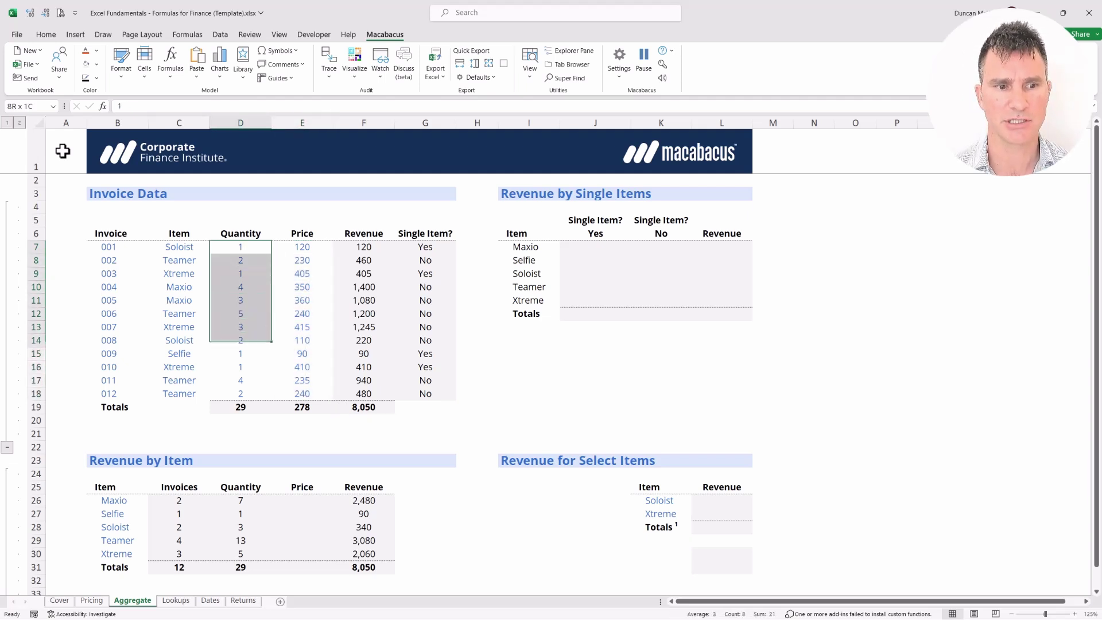
pyautogui.hotkey('shift', 'Down')
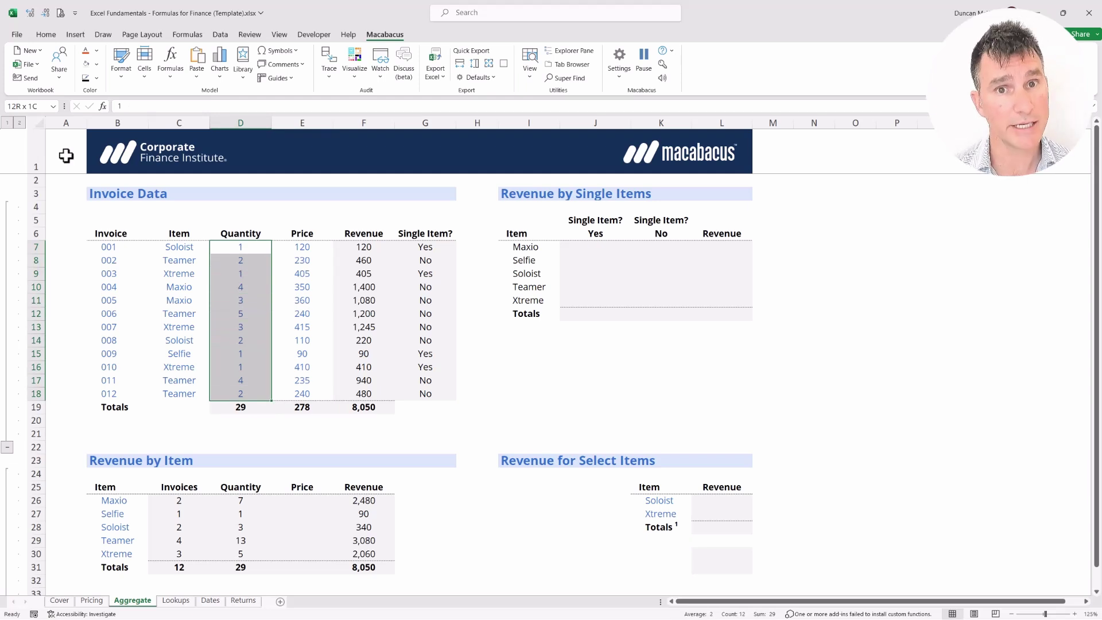
# - Calculate Maxio's average price in E26 by dividing its revenue by its quantity with =F26/D26
pyautogui.press('Down')
pyautogui.press('Down')
pyautogui.press('Down')
pyautogui.press('Down')
pyautogui.press('Down')
pyautogui.press('Down')
pyautogui.press('Down')
pyautogui.press('Down')
pyautogui.press('Down')
pyautogui.press('Down')
pyautogui.press('Down')
pyautogui.press('Down')
pyautogui.press('Down')
pyautogui.press('Down')
pyautogui.press('Down')
pyautogui.press('Down')
pyautogui.press('Down')
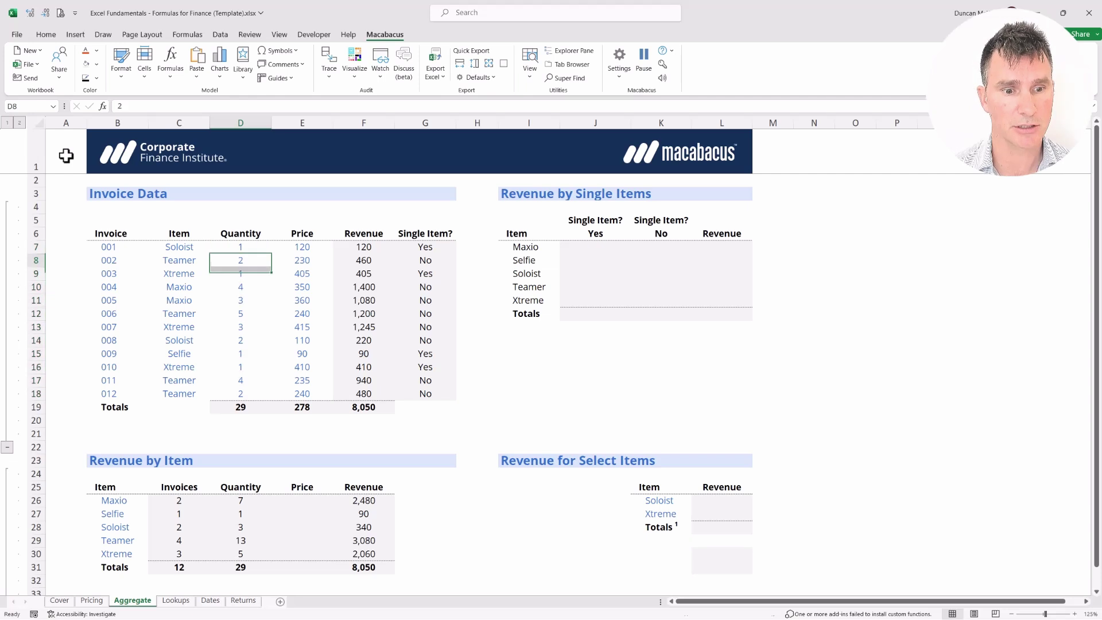
pyautogui.press('Down')
pyautogui.press('Down')
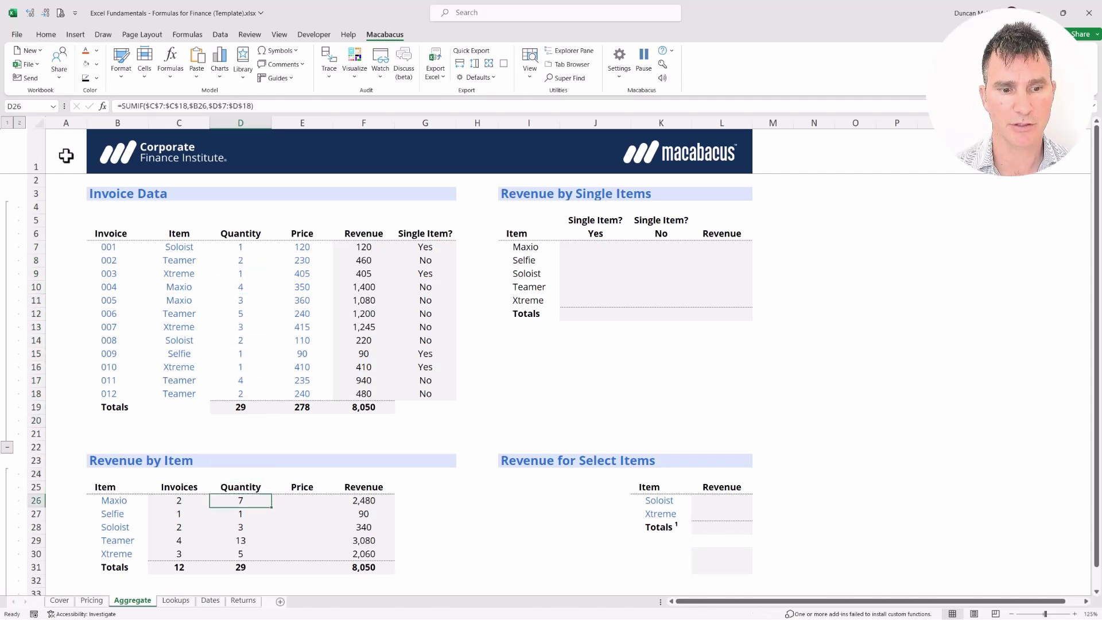
pyautogui.press('Right')
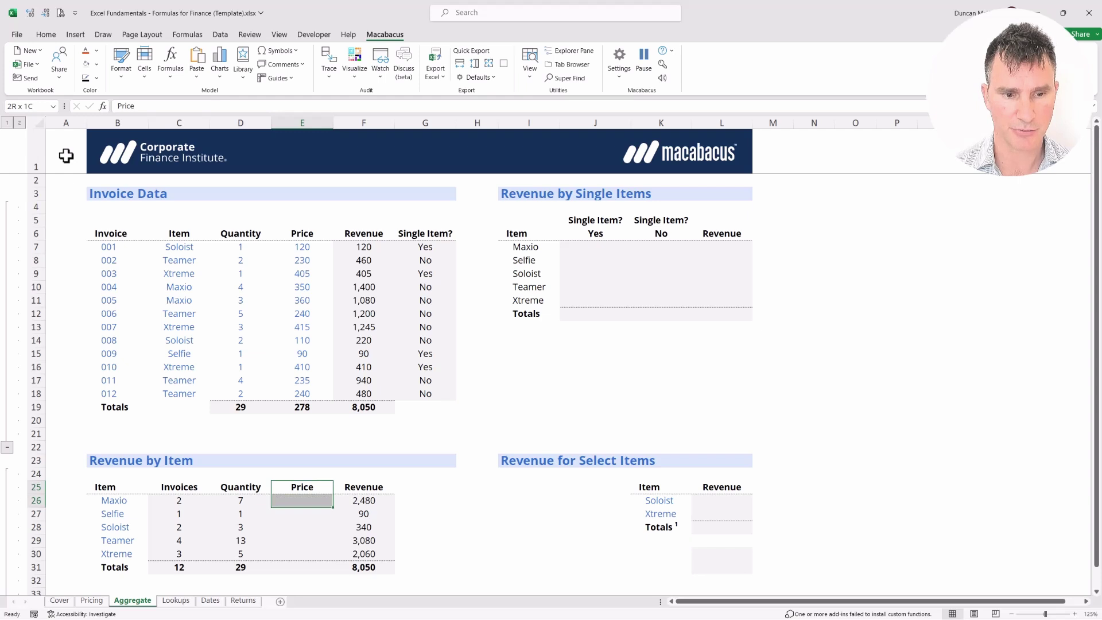
pyautogui.write('=')
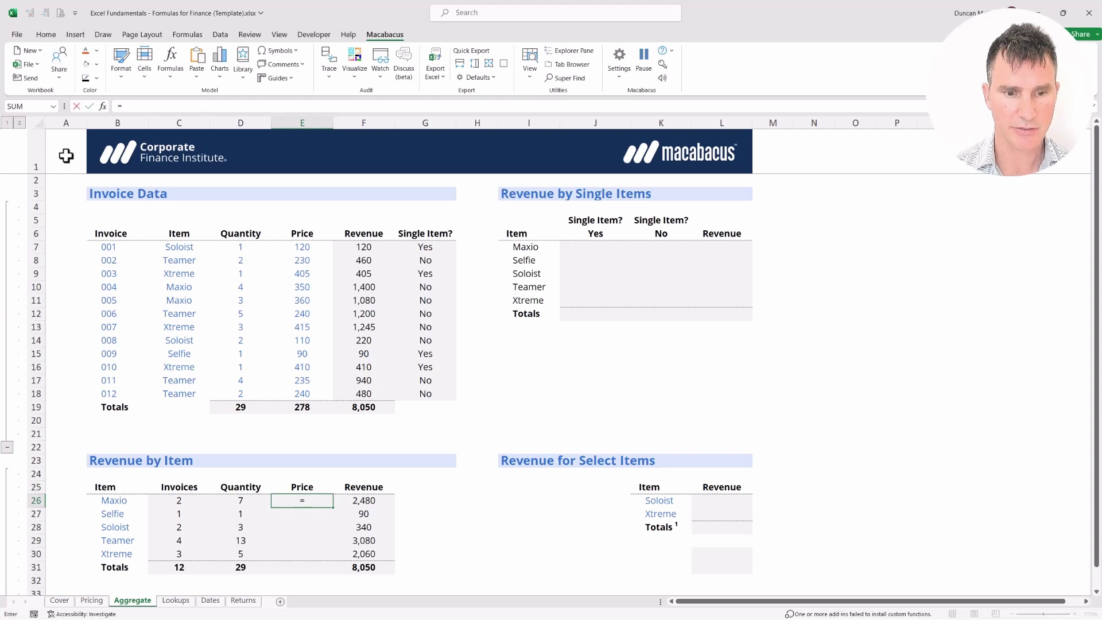
pyautogui.press('Right')
pyautogui.write('/')
pyautogui.press('Left')
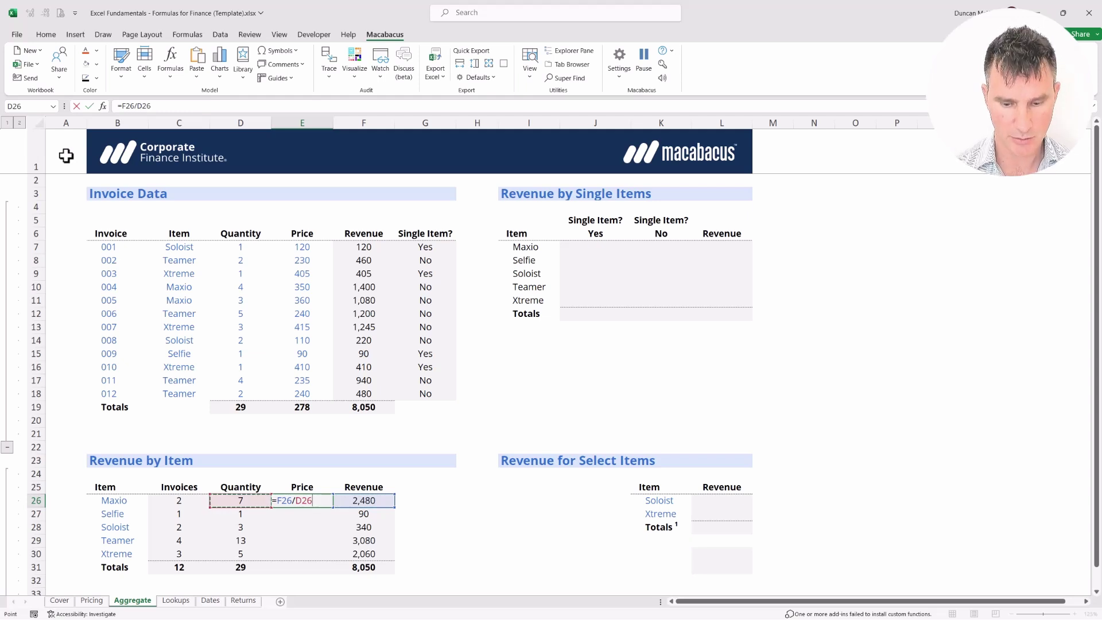
pyautogui.press('Return')
# - Copy the E26 price formula through the Totals row into E26:E31 with Paste Special, pasting formulas only
pyautogui.hotkey('shift', 'Up')
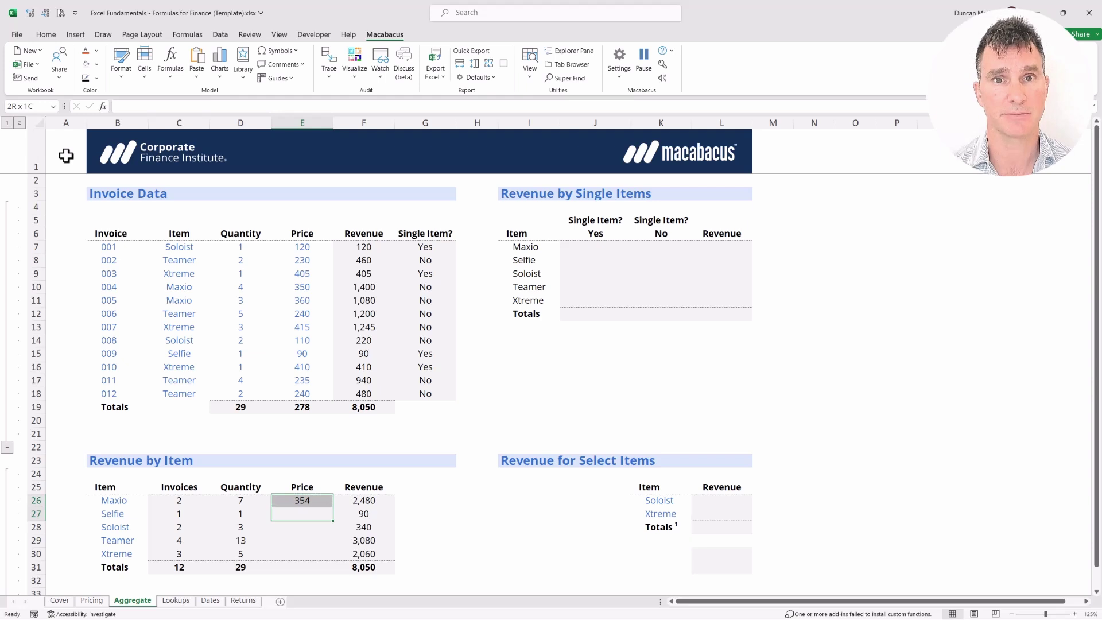
pyautogui.press('Up')
pyautogui.hotkey('shift', 'Down')
pyautogui.hotkey('shift', 'Down')
pyautogui.hotkey('shift', 'Down')
pyautogui.hotkey('shift', 'Down')
pyautogui.hotkey('shift', 'Down')
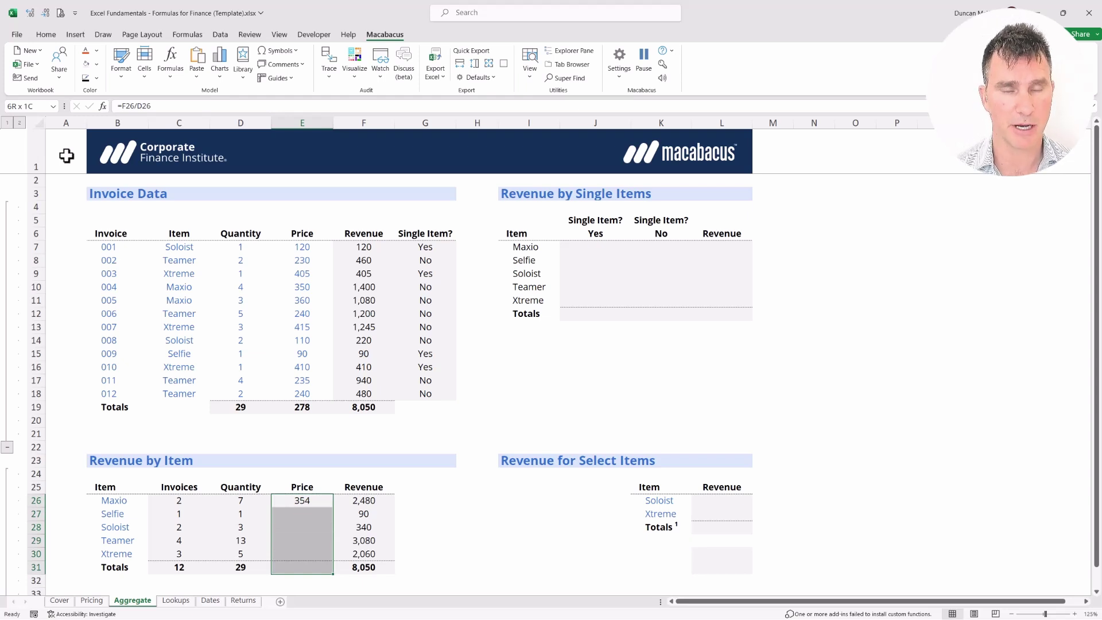
pyautogui.hotkey('shift', 'Up')
pyautogui.hotkey('shift', 'Up')
pyautogui.hotkey('shift', 'Up')
pyautogui.hotkey('shift', 'Up')
pyautogui.hotkey('shift', 'Up')
pyautogui.hotkey('ctrl', 'c')
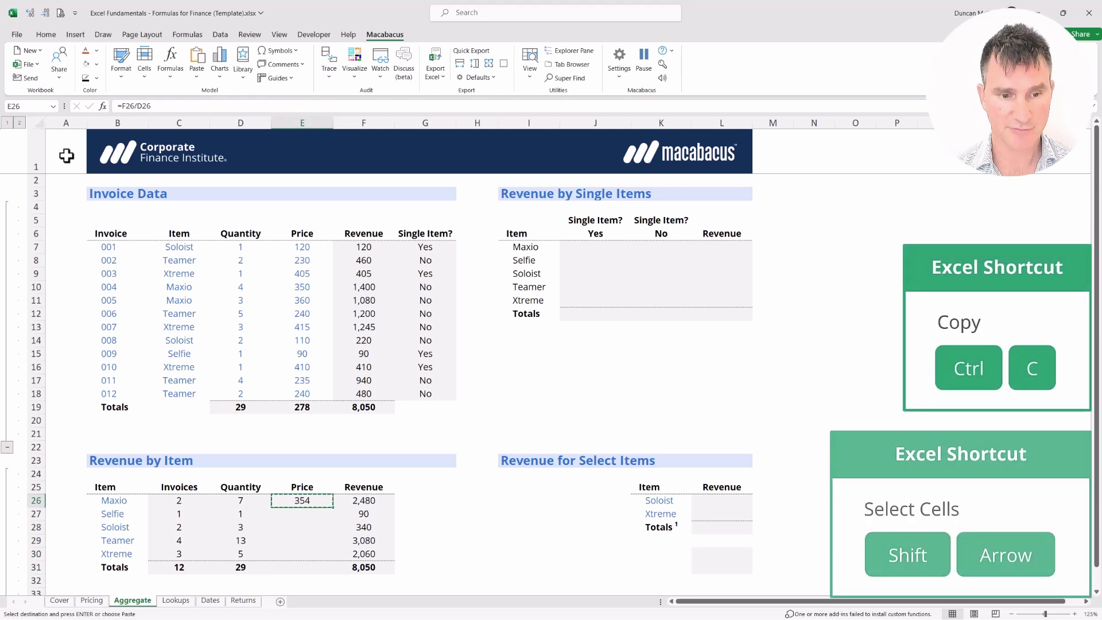
pyautogui.hotkey('shift', 'Down')
pyautogui.hotkey('shift', 'Down')
pyautogui.hotkey('shift', 'Down')
pyautogui.hotkey('shift', 'Down')
pyautogui.hotkey('shift', 'Down')
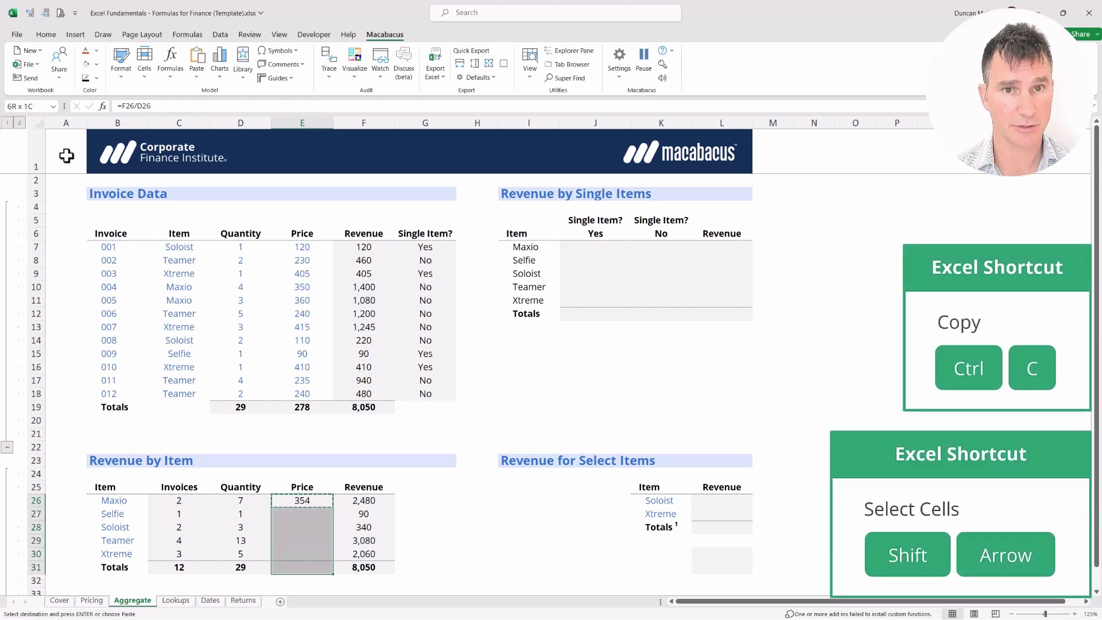
pyautogui.press('alt')
pyautogui.press('e')
pyautogui.press('s')
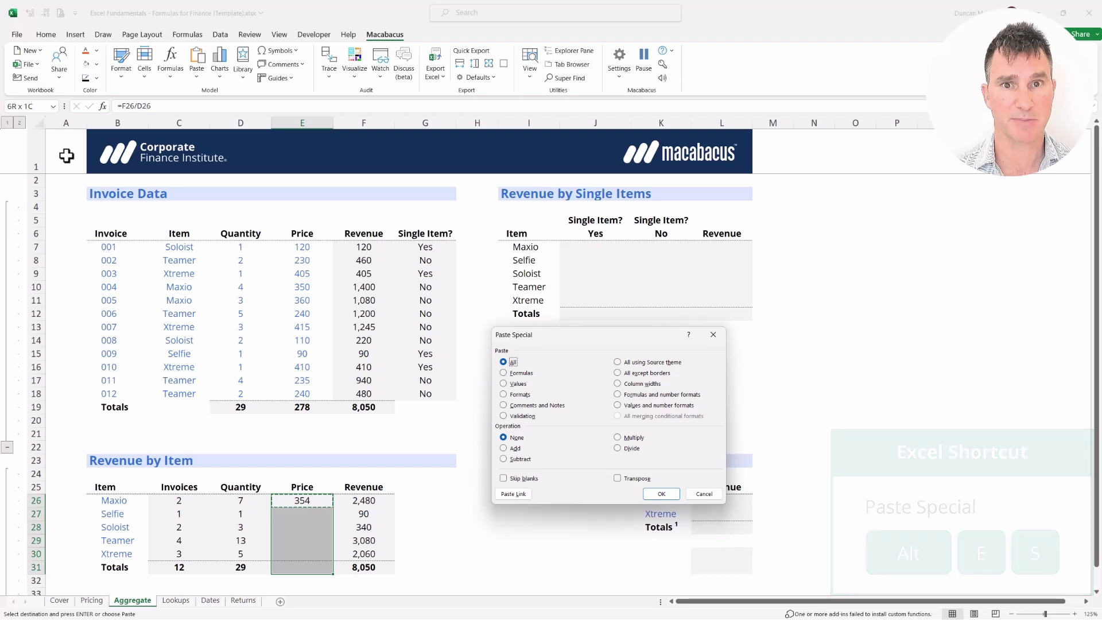
pyautogui.press('f')
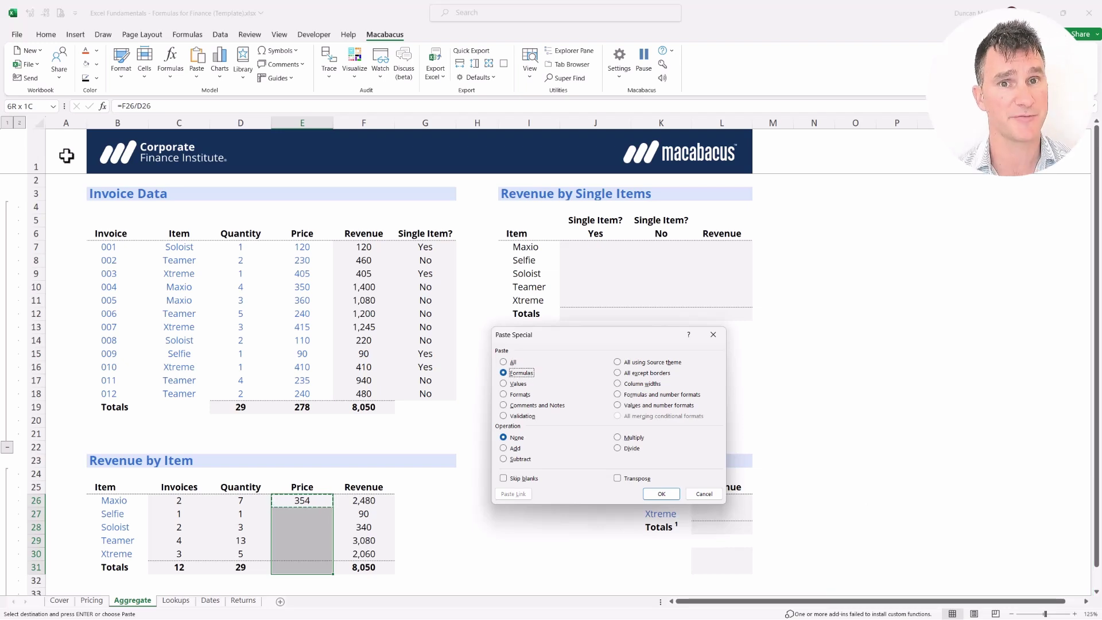
pyautogui.press('Return')
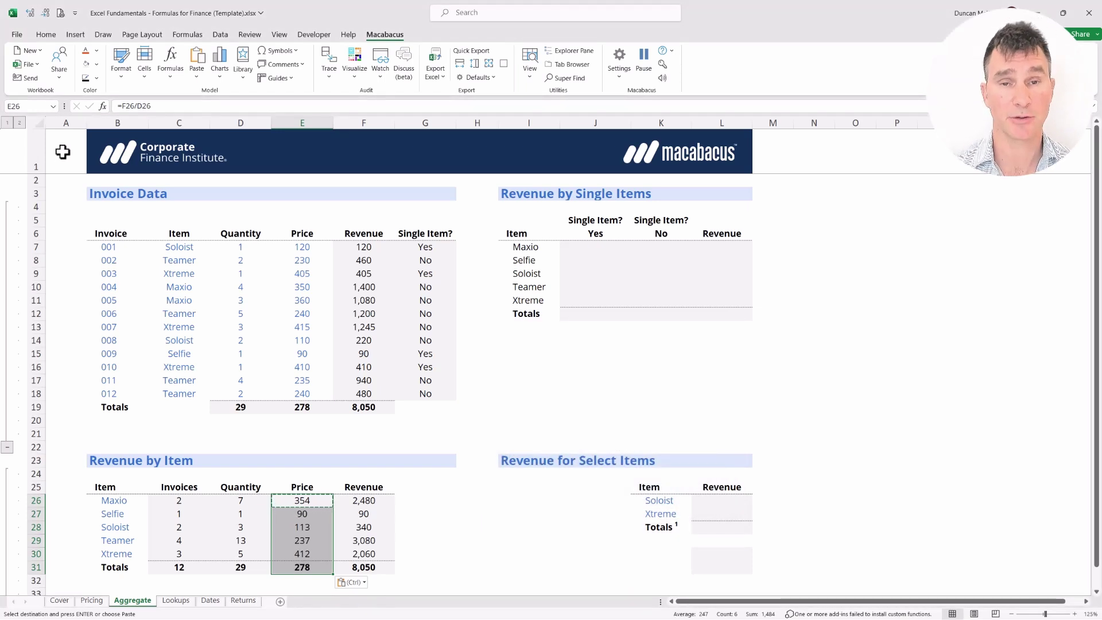
# - Compare the Revenue by Item totals in row 31 with the Invoice Data totals in row 19
pyautogui.press('Up')
pyautogui.press('Left')
pyautogui.press('Up')
pyautogui.press('Up')
pyautogui.press('Up')
pyautogui.press('Up')
pyautogui.press('Up')
pyautogui.press('Up')
pyautogui.press('Up')
pyautogui.press('Left')
pyautogui.press('Left')
pyautogui.press('Left')
pyautogui.press('Right')
pyautogui.press('Left')
pyautogui.press('Down')
pyautogui.press('Down')
pyautogui.press('Down')
pyautogui.press('Down')
pyautogui.press('Down')
pyautogui.press('Down')
pyautogui.press('Down')
pyautogui.press('Down')
pyautogui.press('Down')
pyautogui.press('Down')
pyautogui.press('Down')
pyautogui.press('Down')
pyautogui.press('Down')
pyautogui.press('Down')
pyautogui.press('Right')
pyautogui.press('Right')
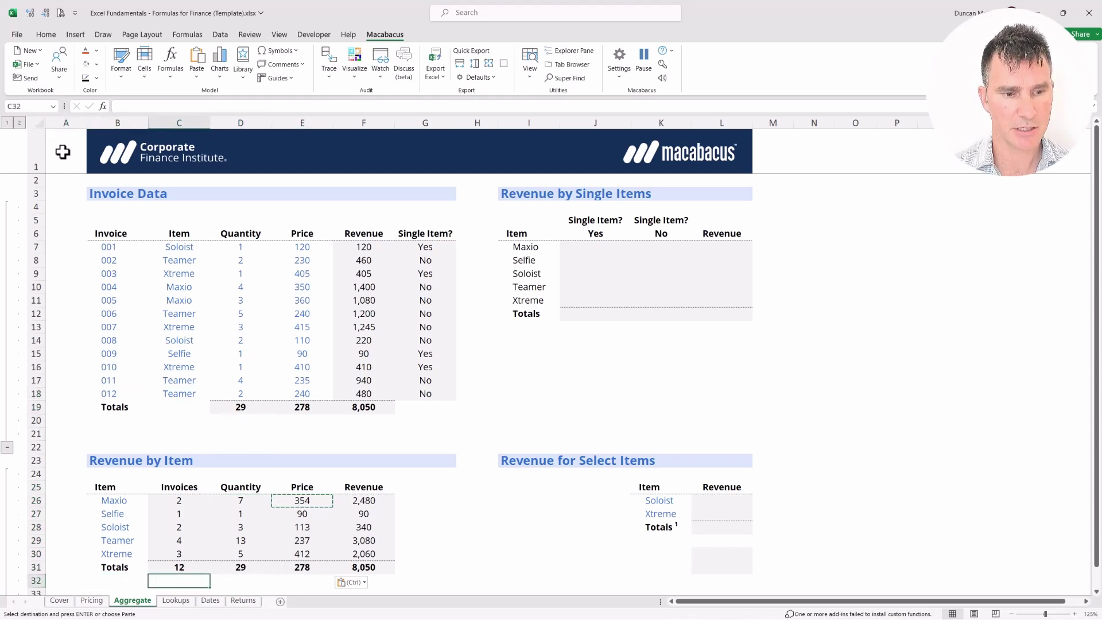
pyautogui.hotkey('shift', 'Up')
pyautogui.press('Right')
pyautogui.hotkey('shift', 'Up')
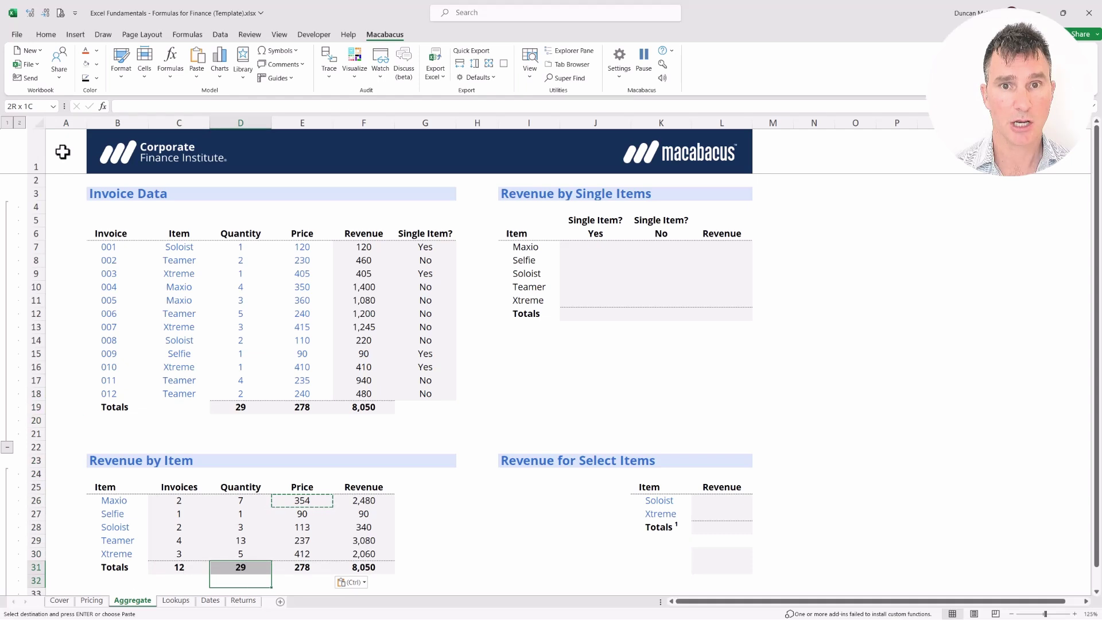
pyautogui.hotkey('ctrl', 'Up')
pyautogui.hotkey('ctrl', 'Up')
pyautogui.hotkey('ctrl', 'Up')
pyautogui.hotkey('shift', 'Down')
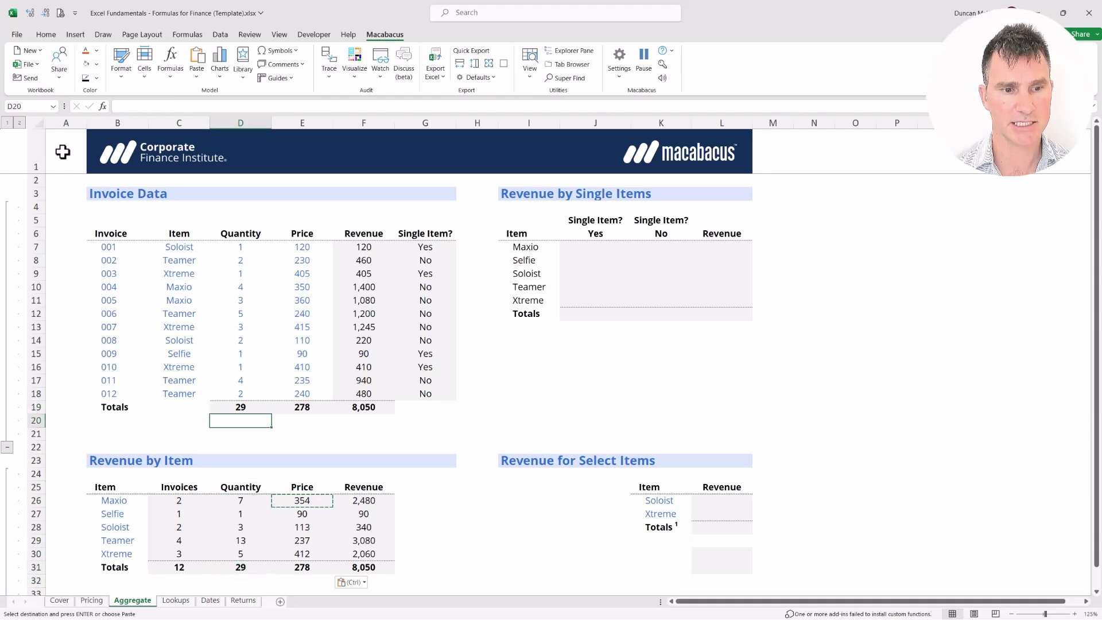
pyautogui.press('Right')
pyautogui.hotkey('shift', 'Up')
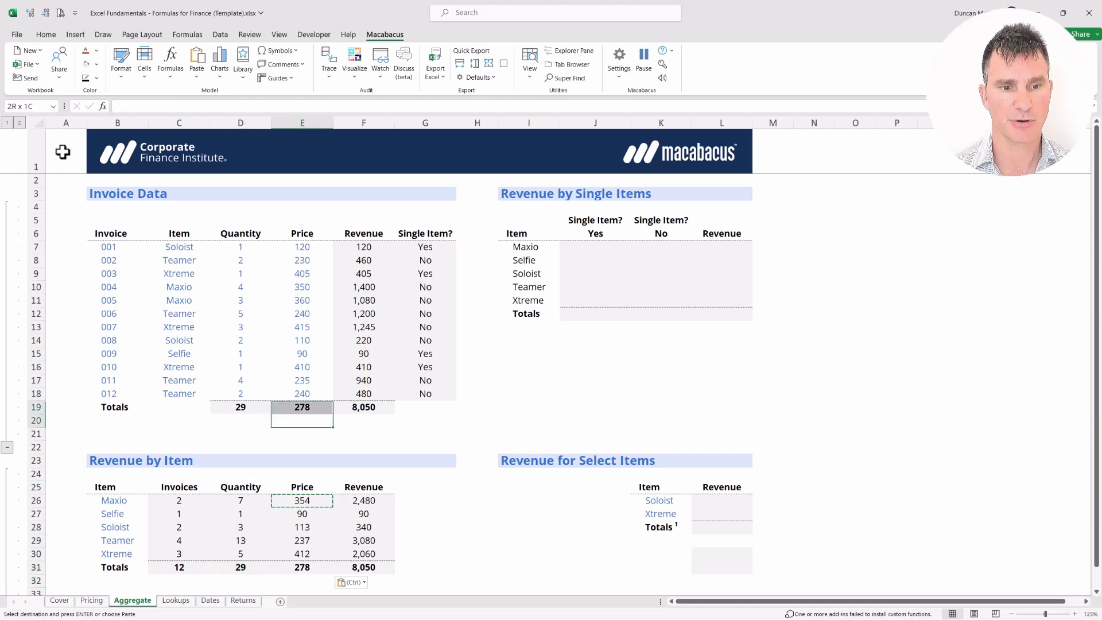
pyautogui.hotkey('shift', 'Right')
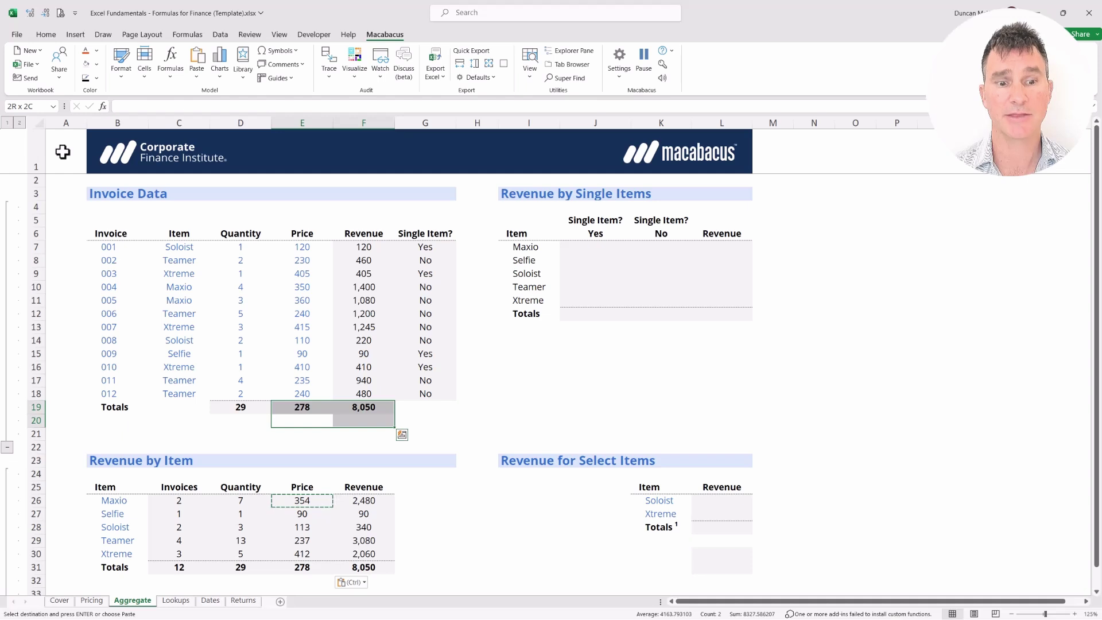
# - Check the total price and revenue in E31:F31 against E19:F19, and clear the copy marquee from E26
pyautogui.press('Down')
pyautogui.press('Down')
pyautogui.press('Down')
pyautogui.press('Down')
pyautogui.press('Down')
pyautogui.press('Down')
pyautogui.press('Down')
pyautogui.press('Down')
pyautogui.press('Down')
pyautogui.press('Down')
pyautogui.press('Down')
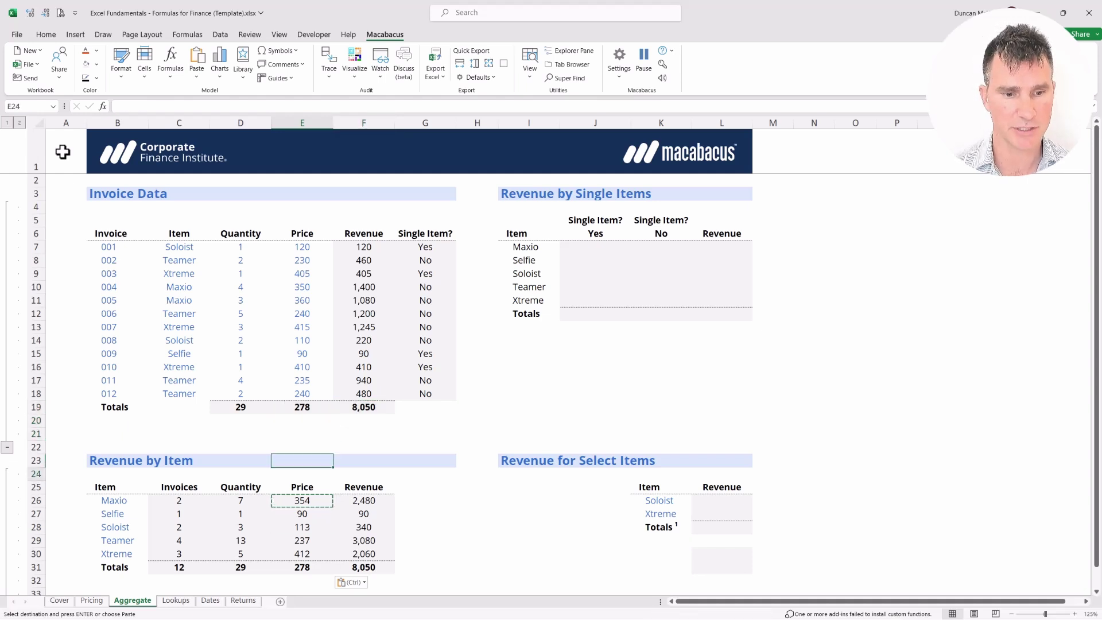
pyautogui.hotkey('shift', 'Right')
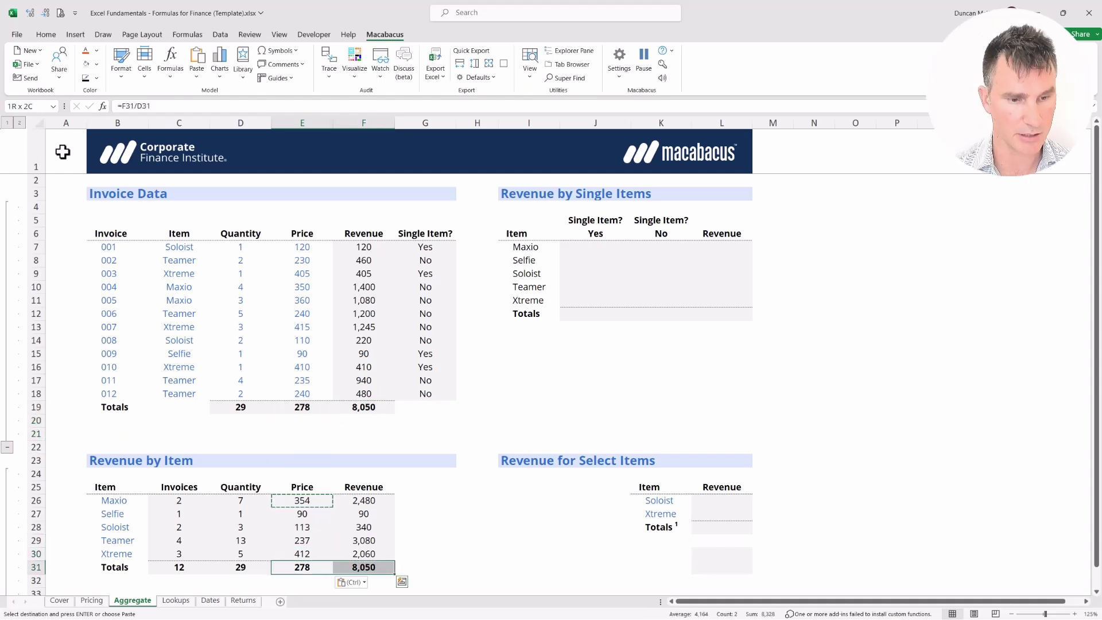
pyautogui.press('Escape')
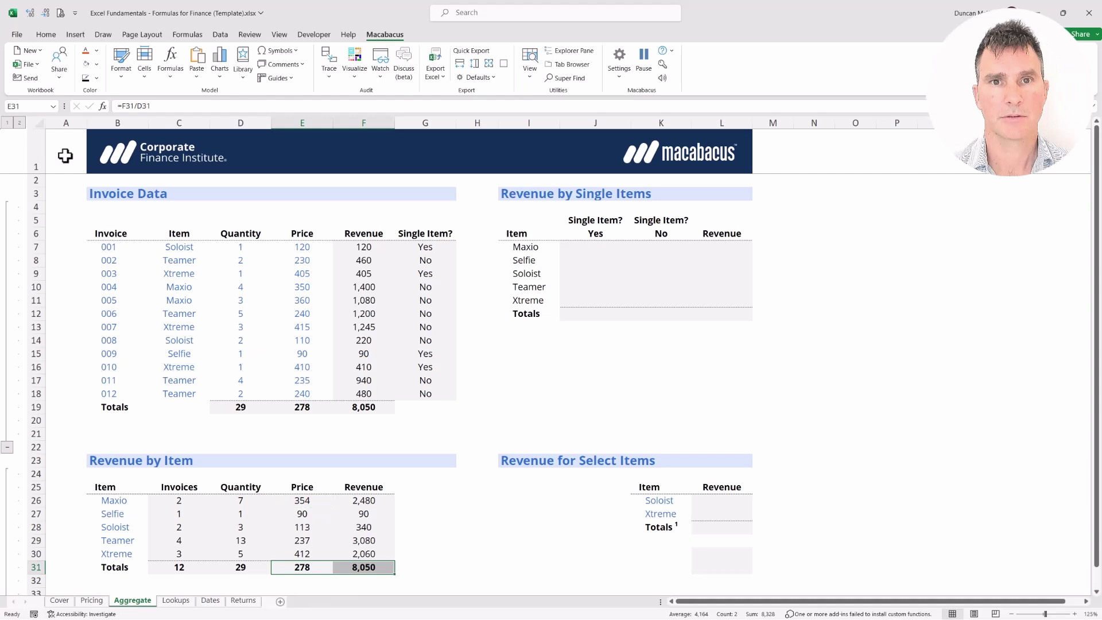